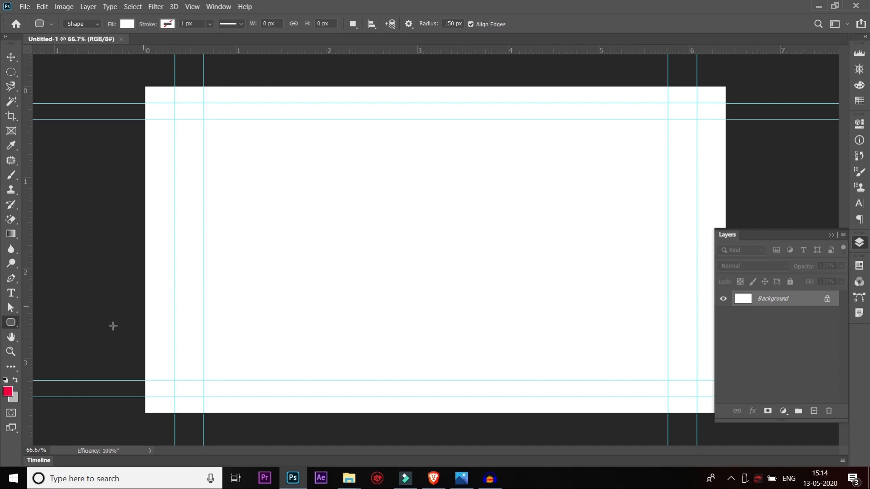
- Try a rounded rectangle about 1242 by 242 px with a 150 px corner radius in the canvas's upper half, and undo it
click(7, 323)
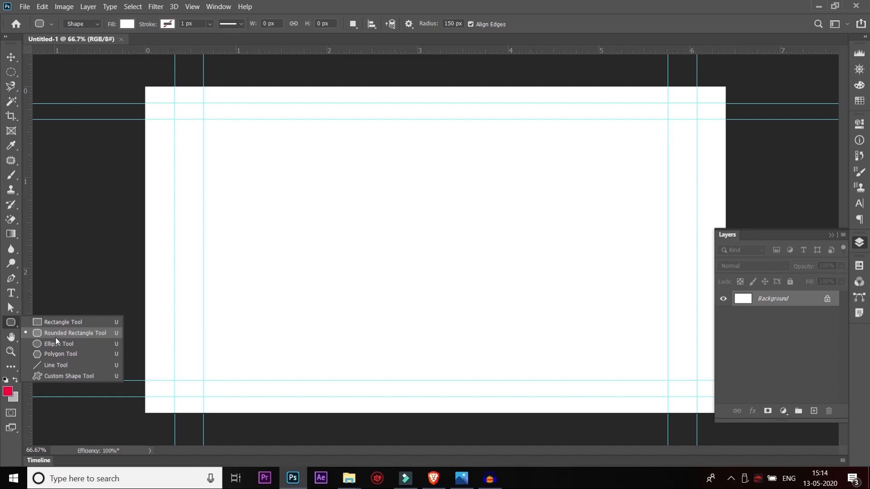
click(71, 334)
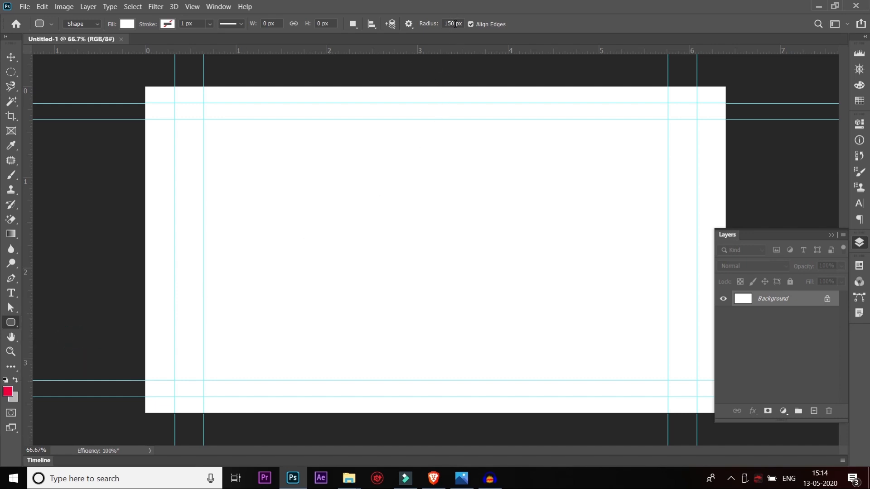
drag(288, 145, 656, 221)
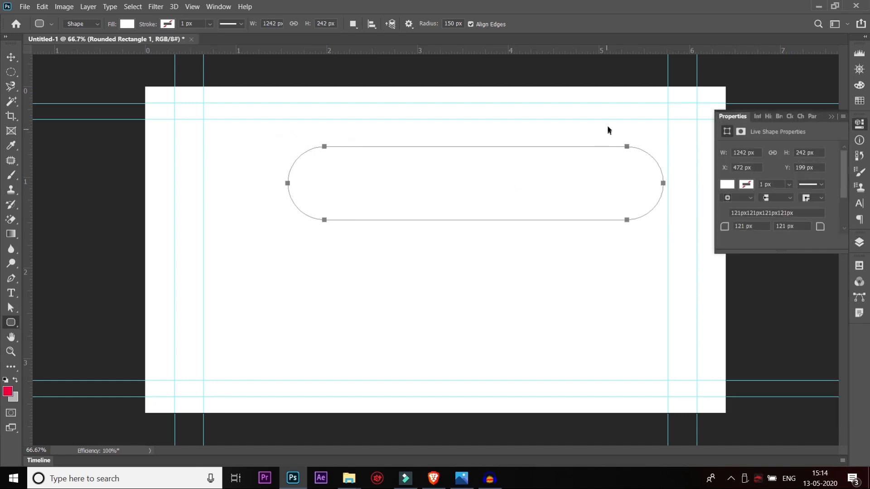
key(ctrl+z)
- Set the corner radius to 50 px, try a rounded rectangle about 817 by 281 px, and undo it
click(452, 23)
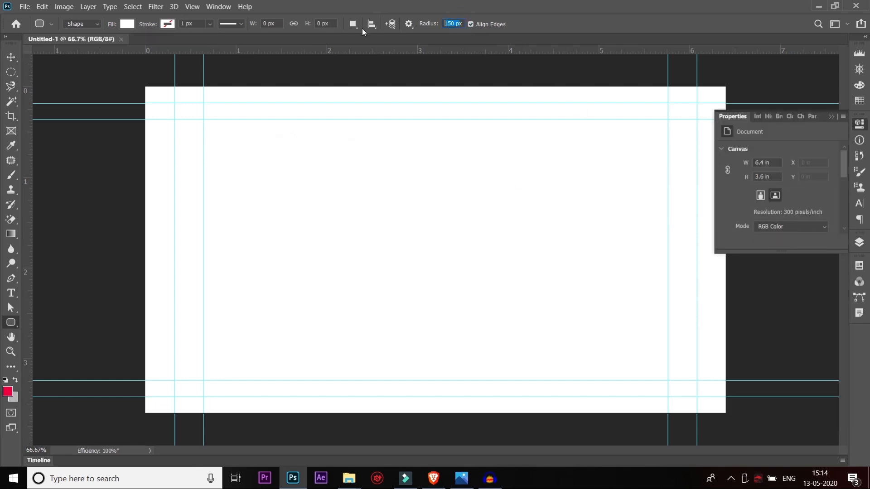
text(5)
drag(299, 165, 547, 250)
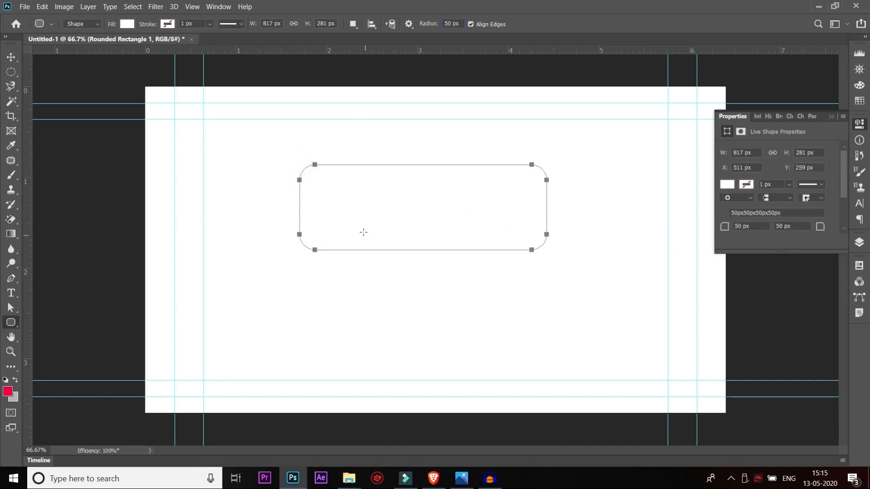
key(ctrl+z)
- Set the corner radius back to 150 px, try a rounded rectangle about 1141 by 294 px, and undo it
click(459, 21)
text(1)
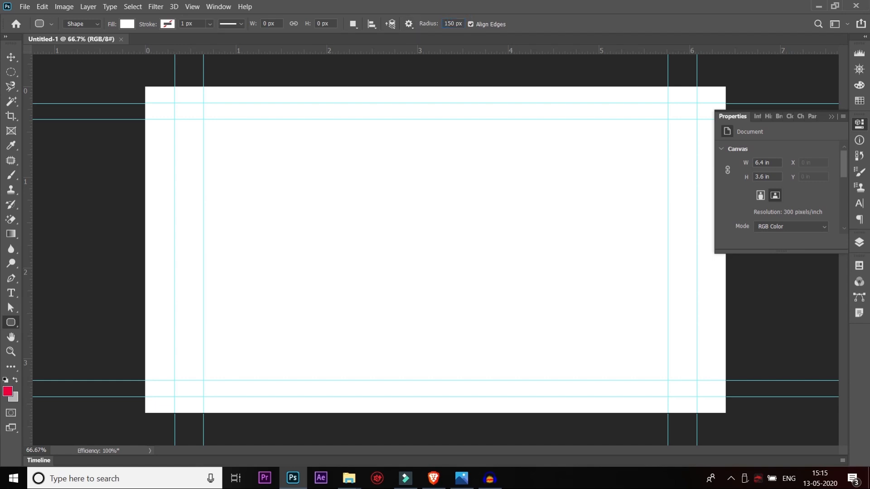
drag(246, 199, 592, 289)
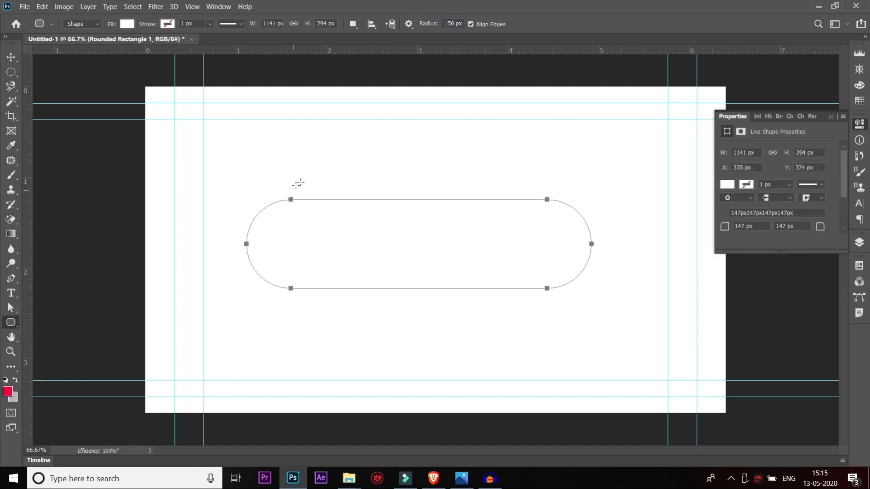
key(ctrl+z)
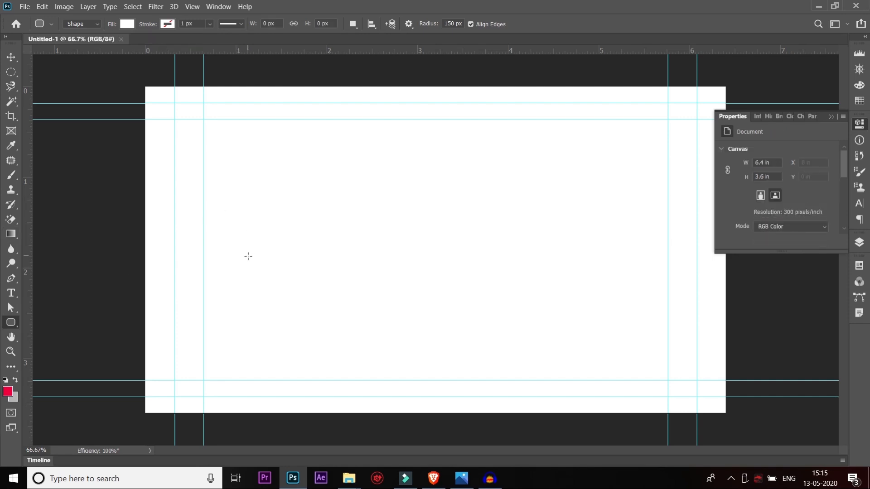
- Set the Rounded Rectangle tool's fill to white and its stroke to no colour
click(127, 24)
click(105, 84)
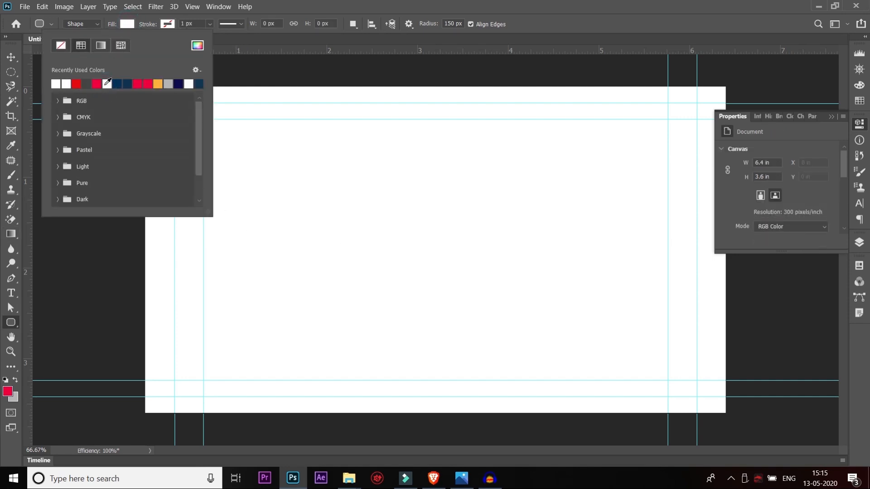
click(105, 85)
click(174, 26)
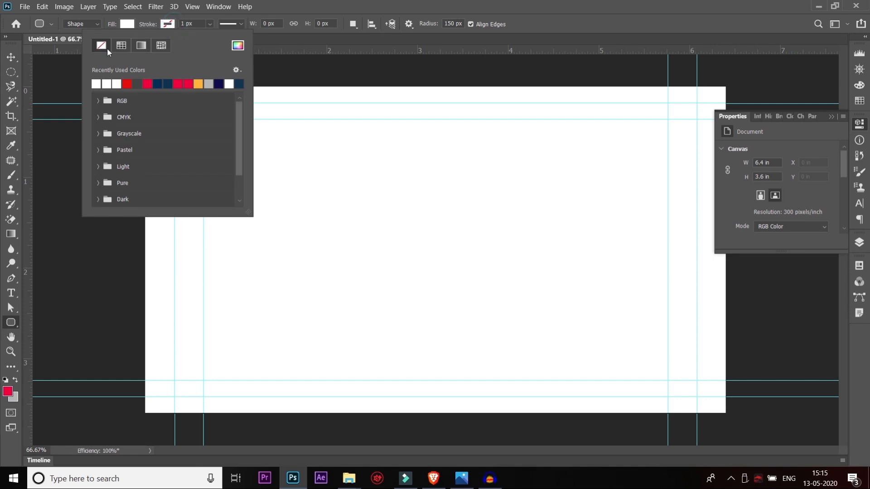
click(107, 48)
click(167, 26)
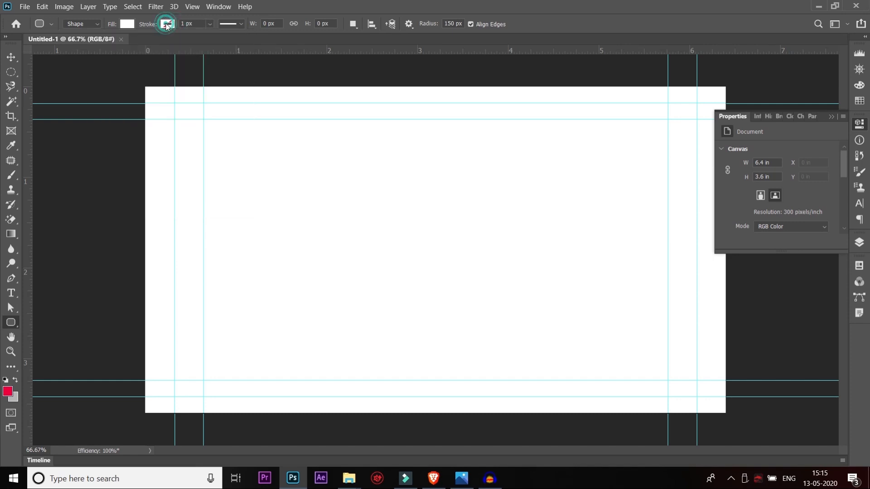
click(132, 26)
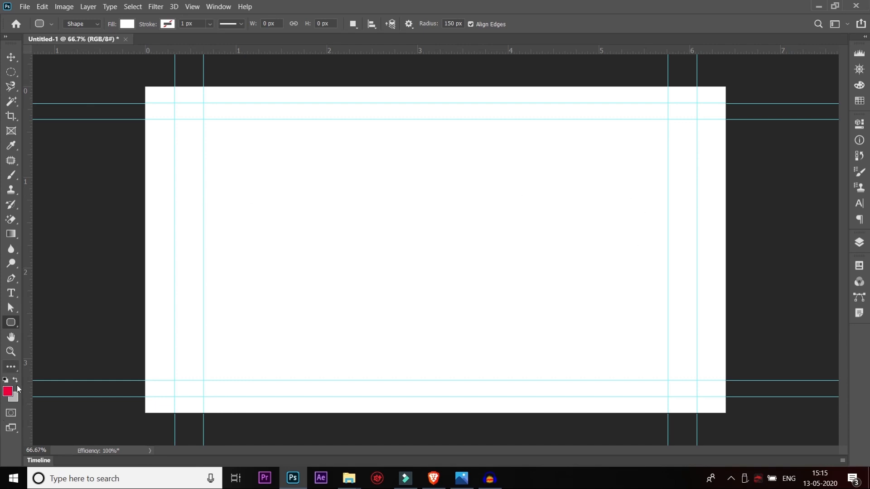
- Accept the grey #b4b4b4 background colour and fill the Background layer with it
click(14, 398)
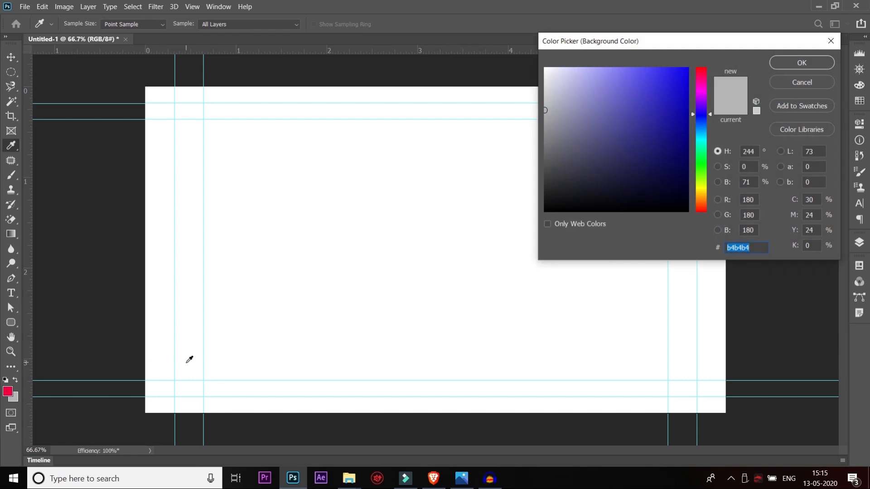
key(Return)
key(ctrl+BackSpace)
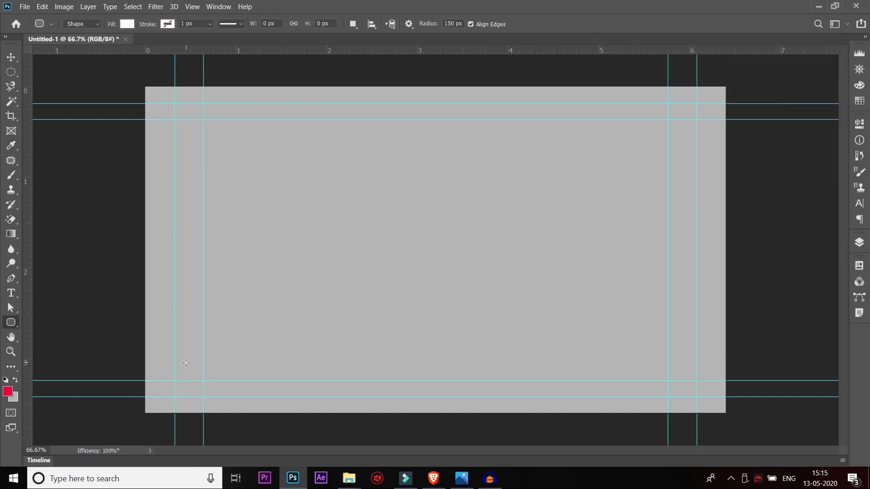
- Draw a white rounded bar about 799 by 109 px just above the lower guides, and switch to the Move tool
click(860, 243)
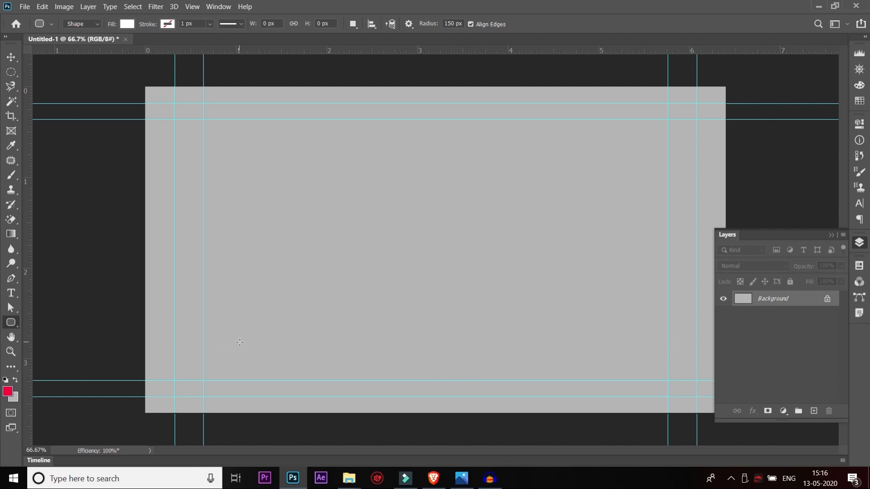
drag(236, 342, 478, 374)
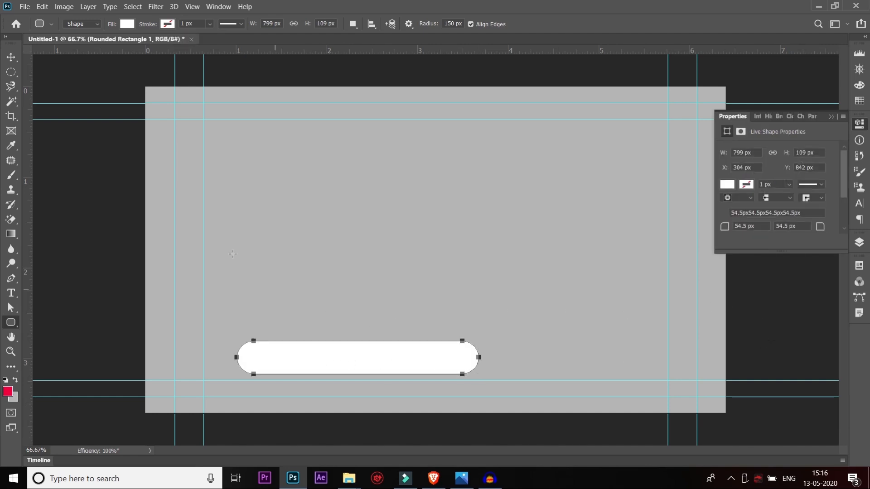
click(11, 57)
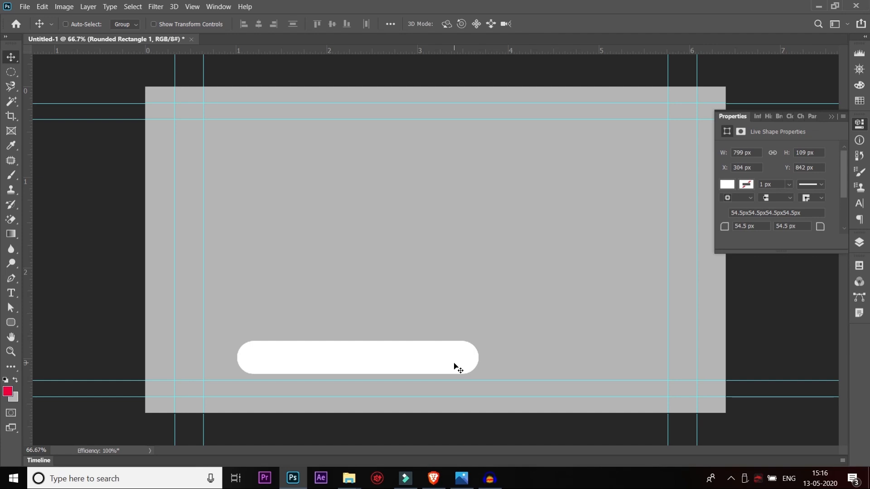
key(ctrl+plus)
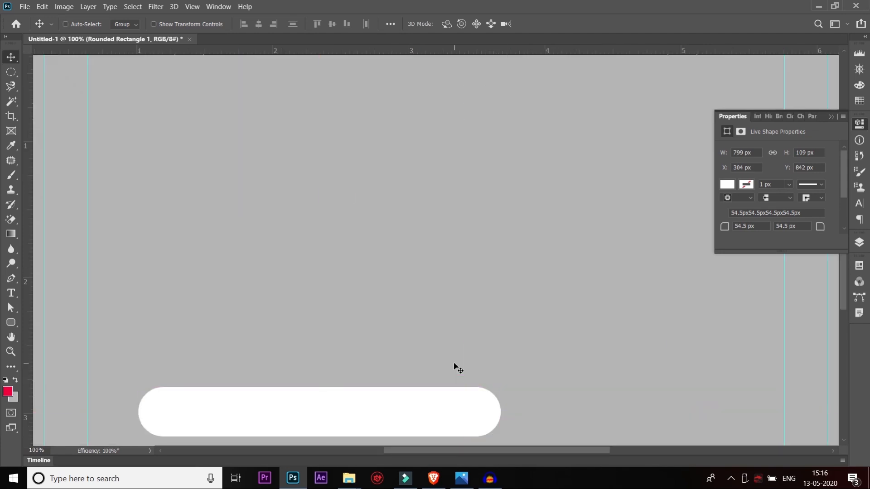
key(ctrl+plus)
drag(429, 367, 610, 147)
key(ctrl+minus)
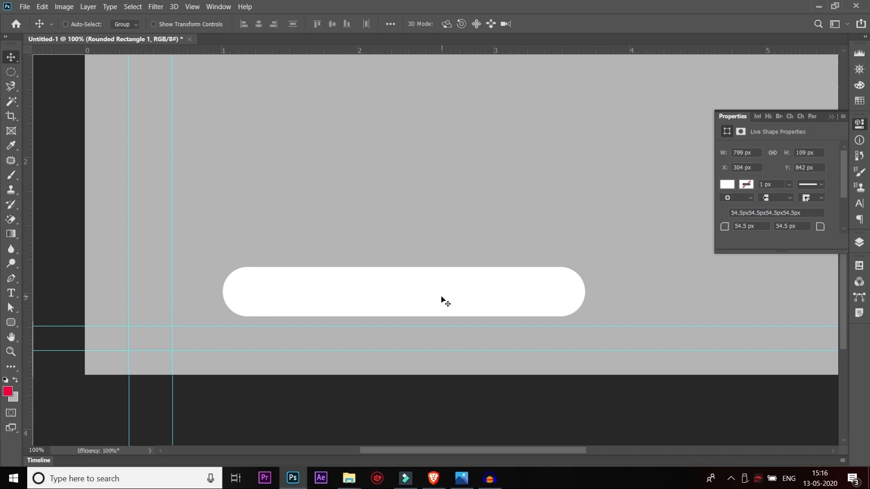
- Browse for files to open in Local Disk (F:) > Envato Projects > Lowerthirds > Social Media Icons Pack > 733536-social > png
key(ctrl)
key(ctrl+o)
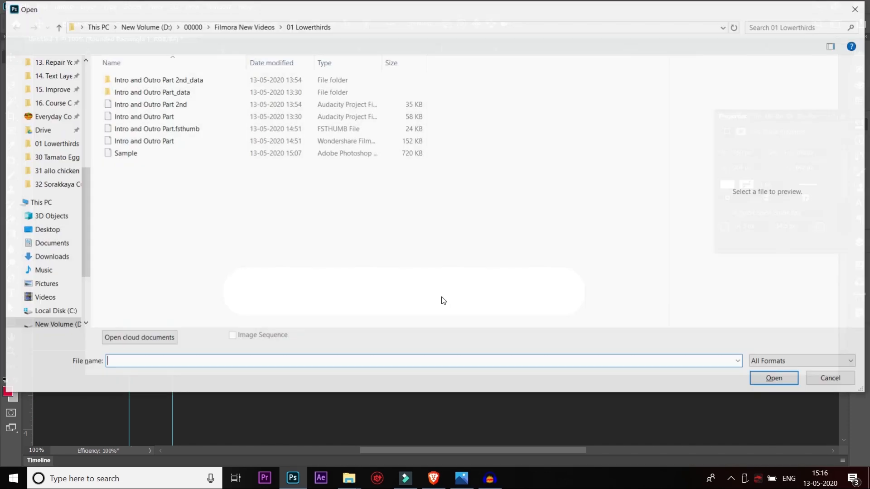
drag(86, 245, 86, 303)
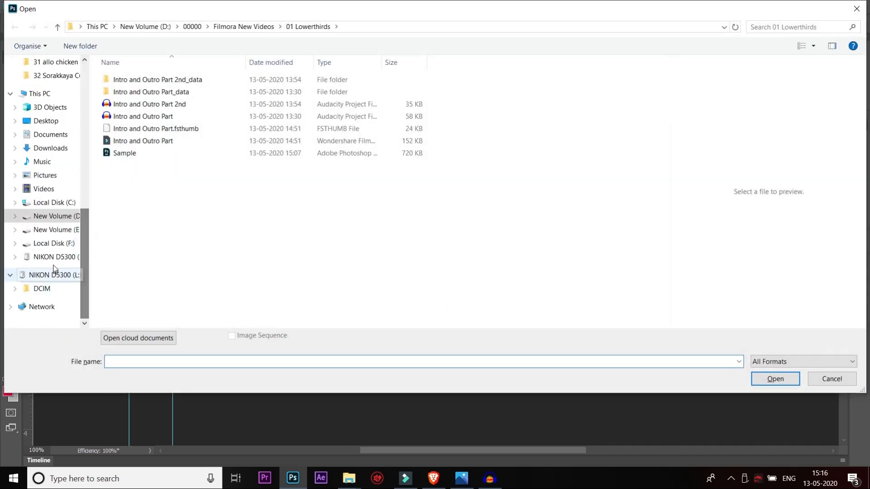
click(52, 254)
click(61, 243)
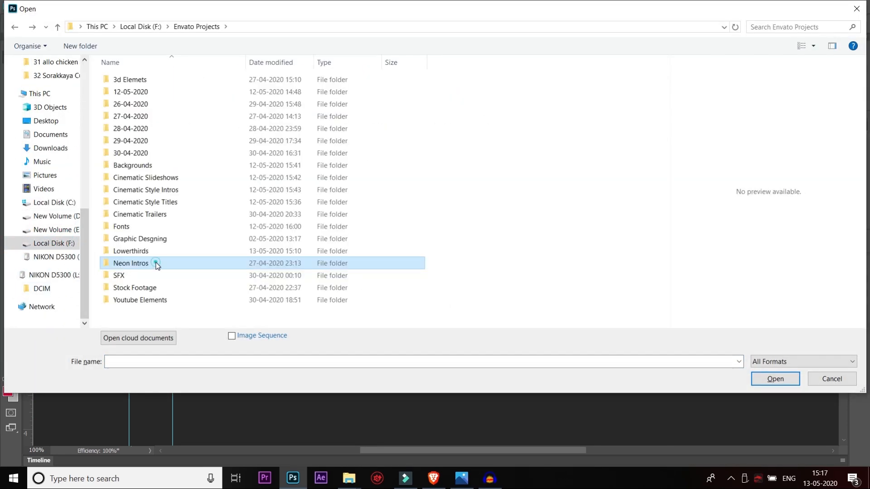
click(150, 239)
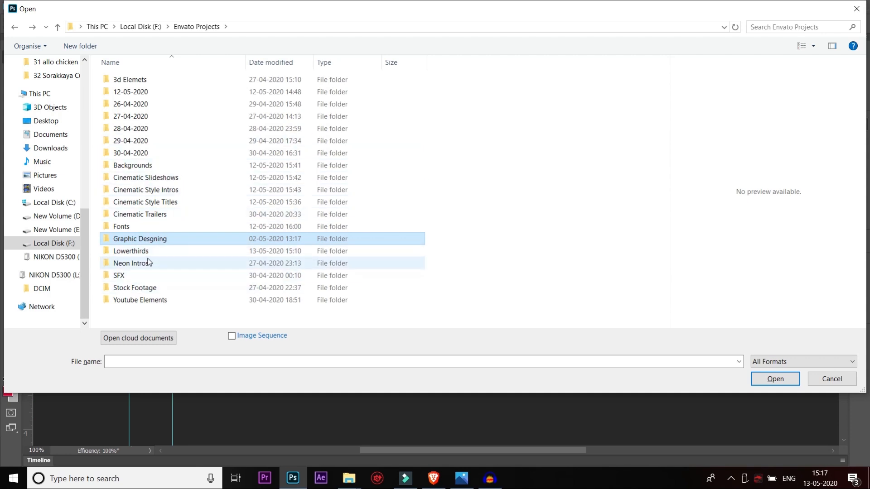
click(133, 300)
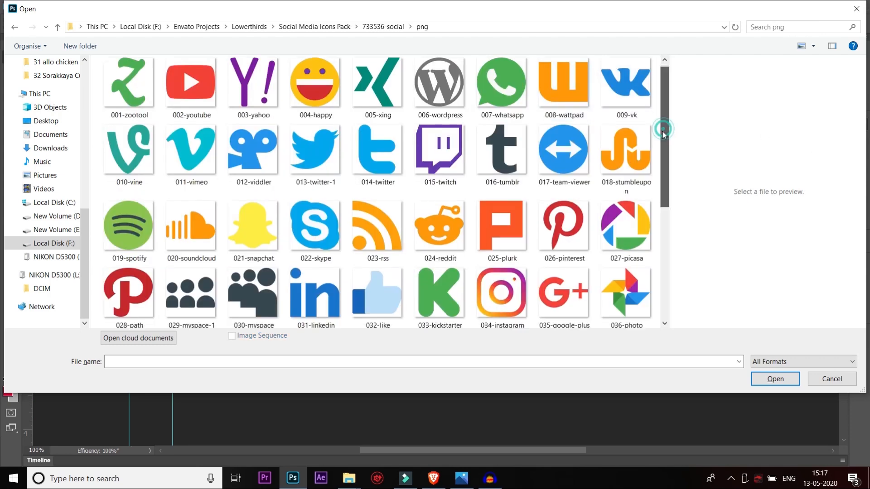
- Open the icon images 002-youtube, 007-whatsapp and 013-twitter-1 together
click(521, 83)
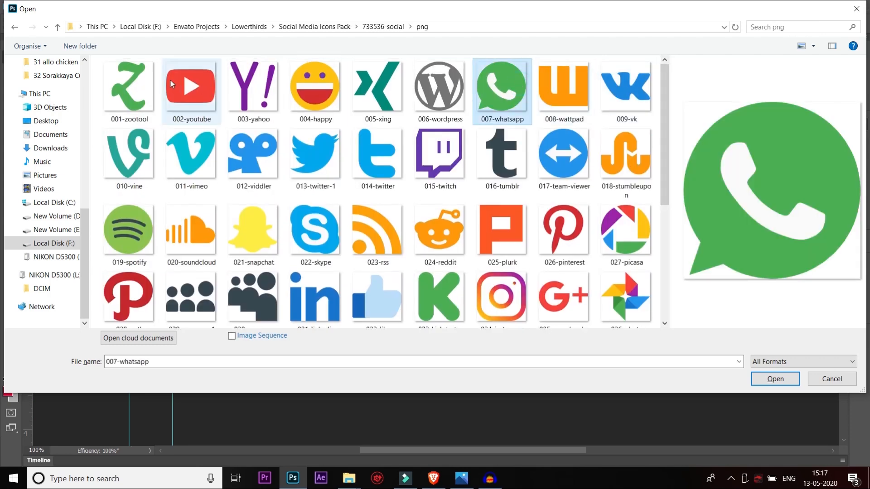
ctrl+click(193, 88)
ctrl+click(312, 151)
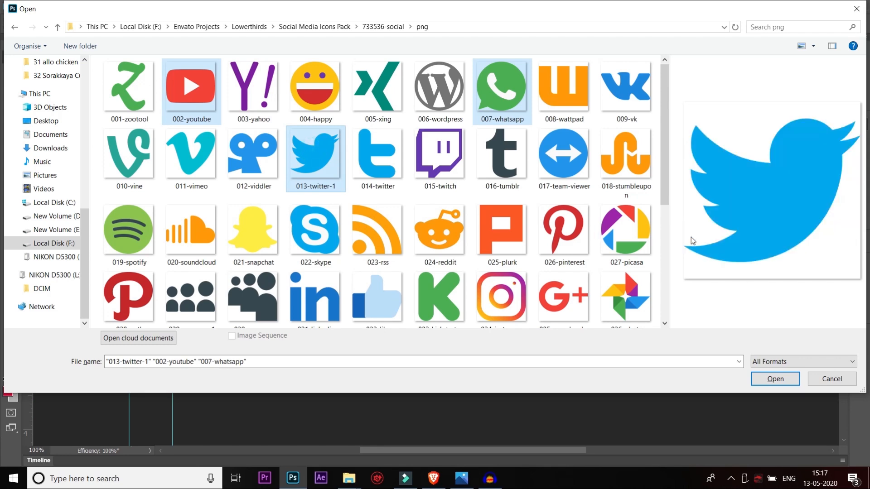
drag(665, 186, 664, 279)
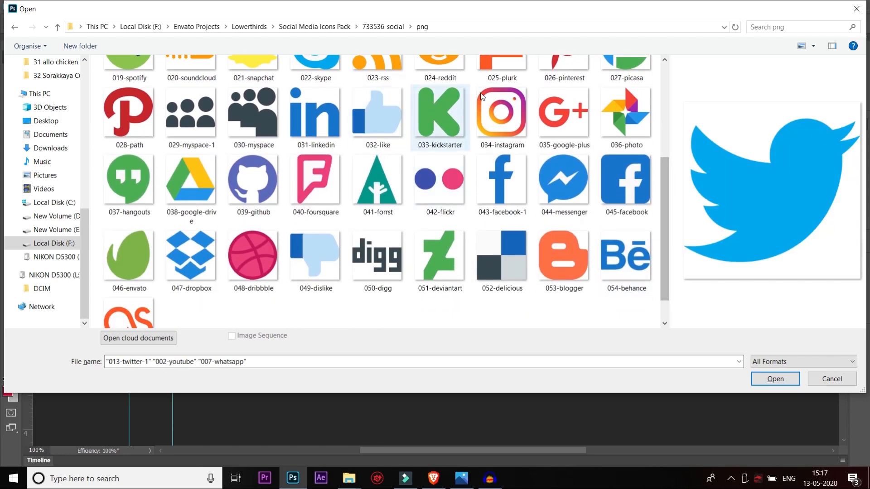
click(766, 376)
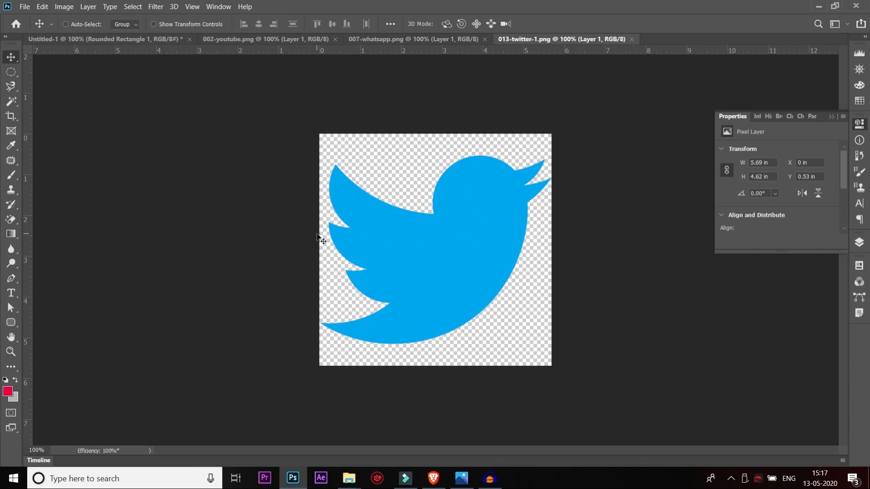
- Copy the whole Twitter icon from 013-twitter-1.png and paste it into the Untitled-1 document
key(ctrl)
key(ctrl+a)
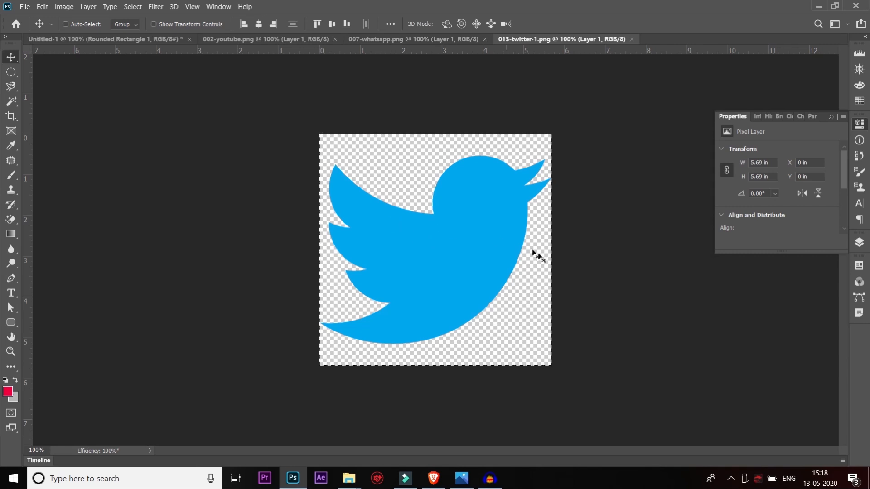
click(42, 6)
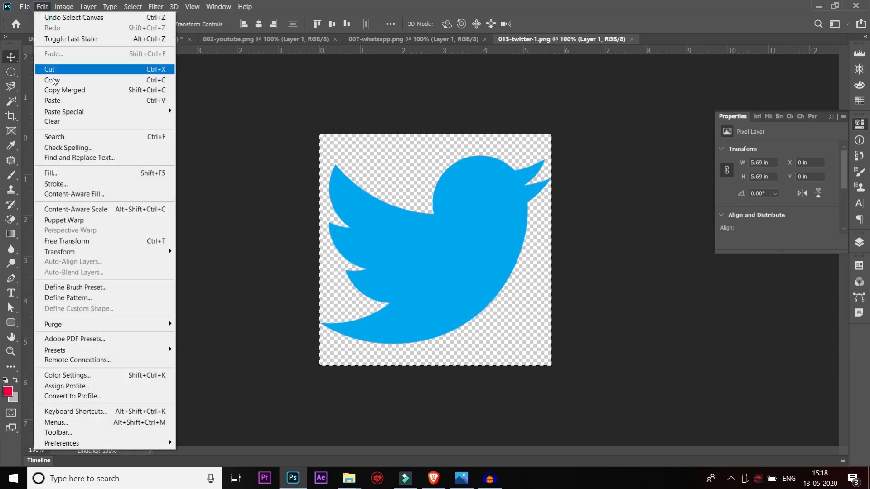
click(53, 82)
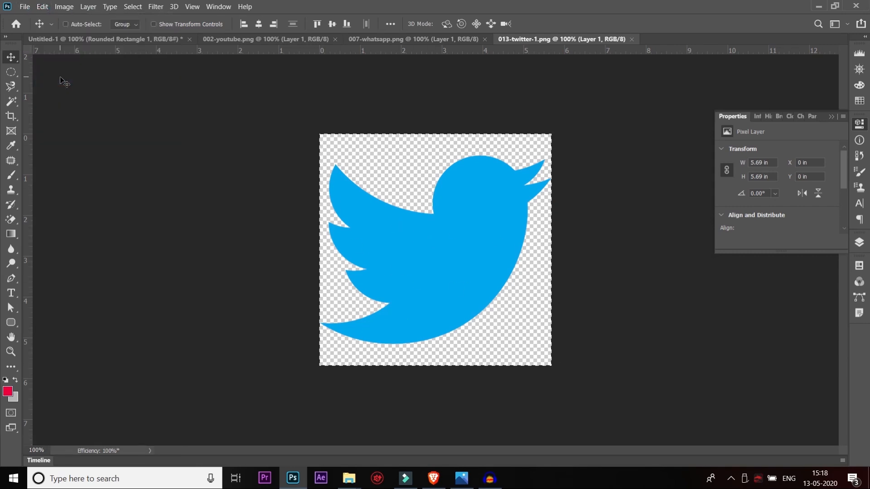
click(150, 39)
key(ctrl+v)
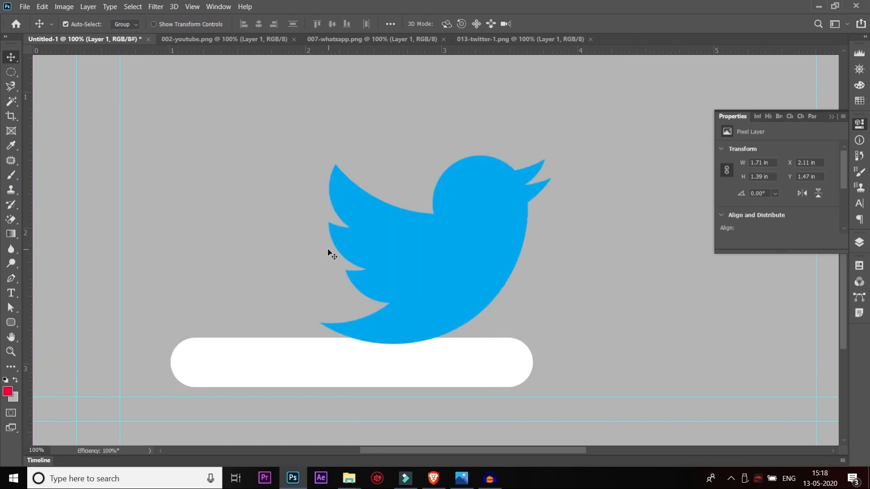
- Select the pasted Twitter icon's layer and move it up, clear of the white bar
right_click(416, 254)
click(419, 259)
drag(419, 259, 378, 164)
- Duplicate the Rounded Rectangle 1 bar straight upward, leaving a gap of about 0.057 in above the original
right_click(271, 355)
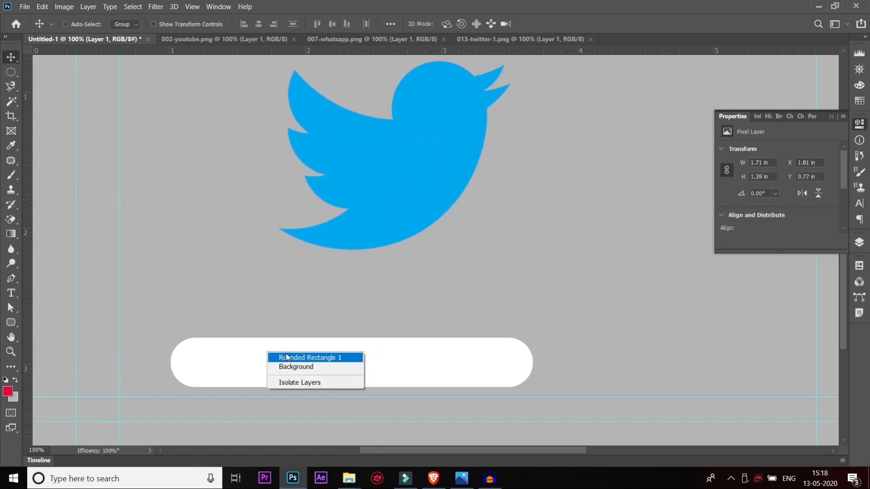
click(287, 355)
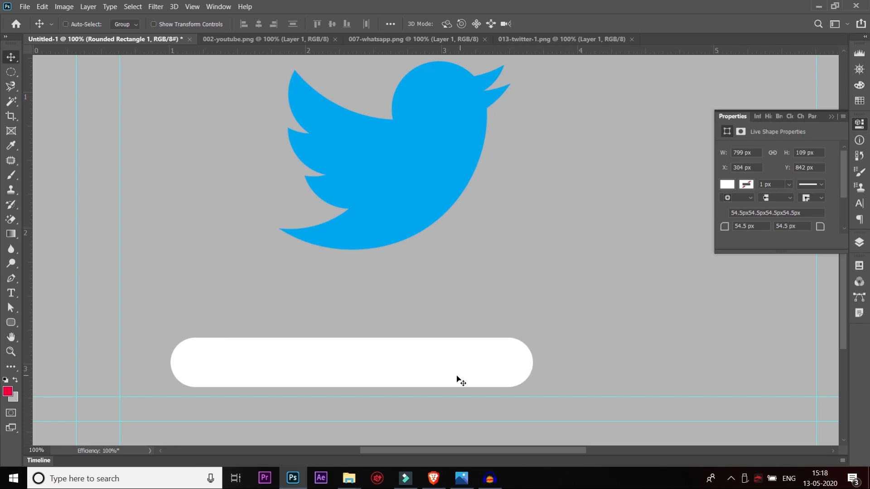
drag(415, 350, 415, 293)
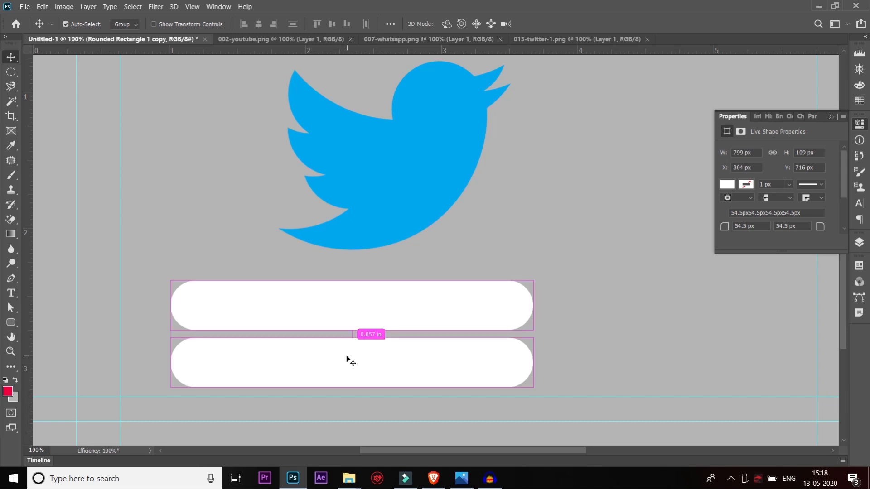
- Scale the duplicated white bar down to about 431 × 59 px and seat it on the upper-left edge of the original bar
key(ctrl+t)
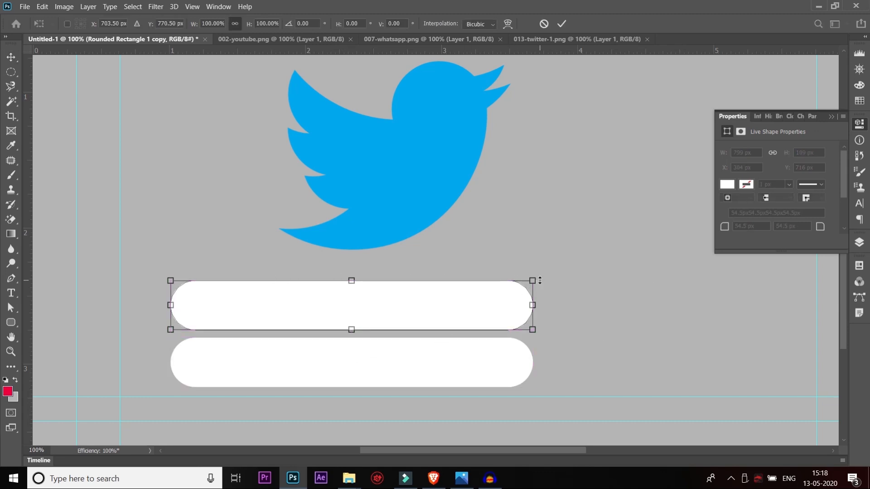
mouse_move(536, 281)
mouse_down()
mouse_move(354, 295)
mouse_move(373, 295)
mouse_move(346, 320)
mouse_up()
key(Return)
click(341, 310)
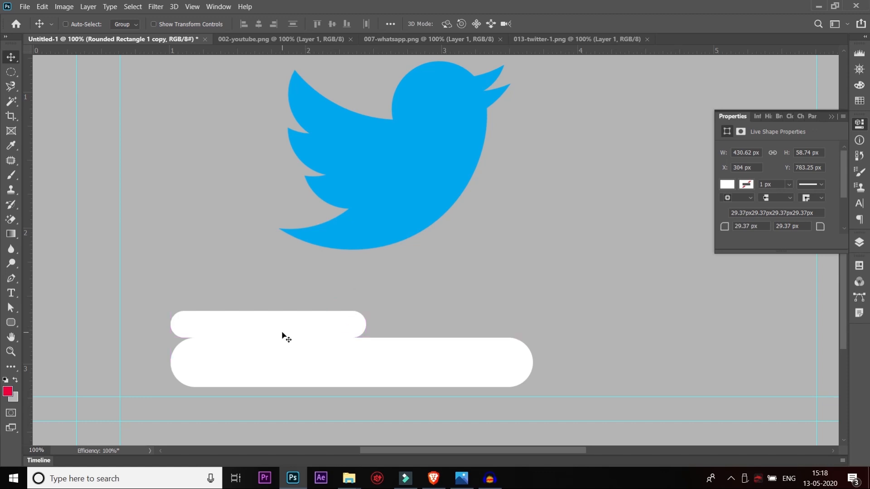
- Set the smaller bar's fill to the Twitter icon's blue, 03a9f4, sampled from the icon
key(u)
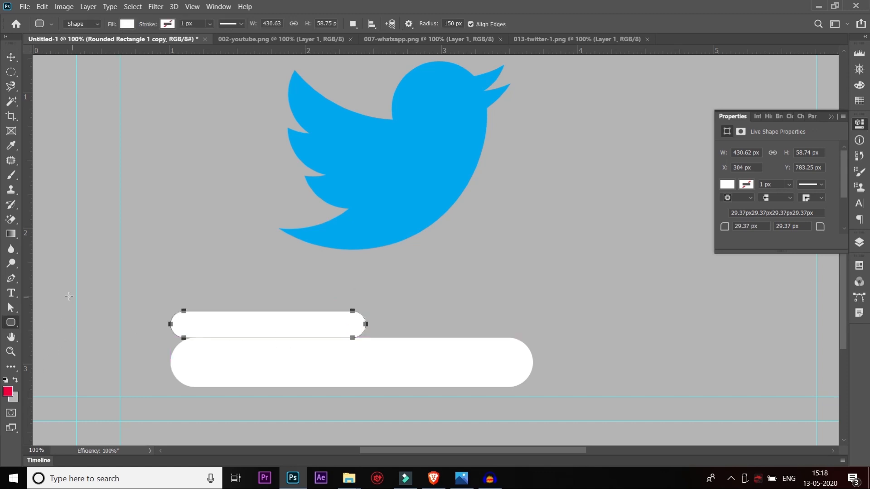
click(128, 25)
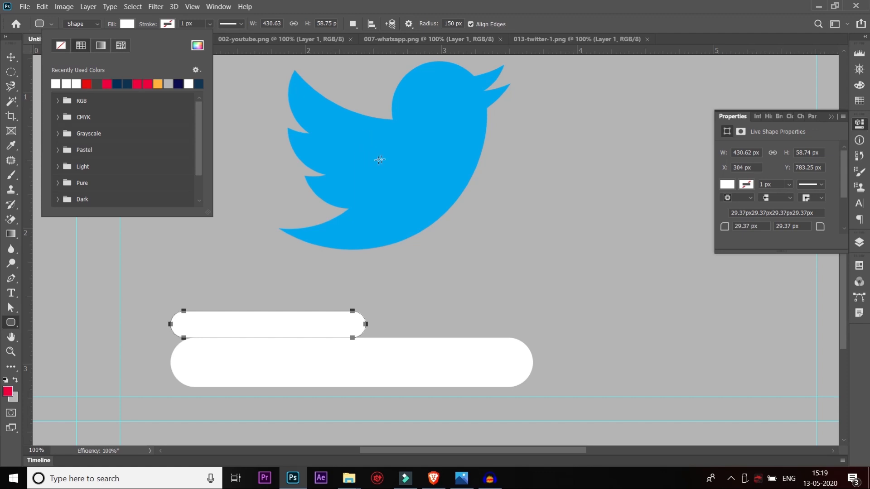
click(404, 166)
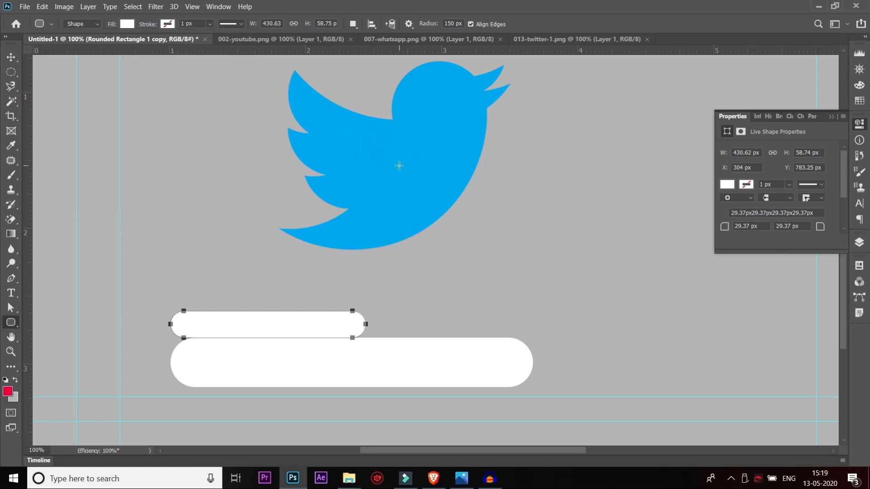
click(400, 164)
click(463, 198)
click(127, 23)
click(198, 46)
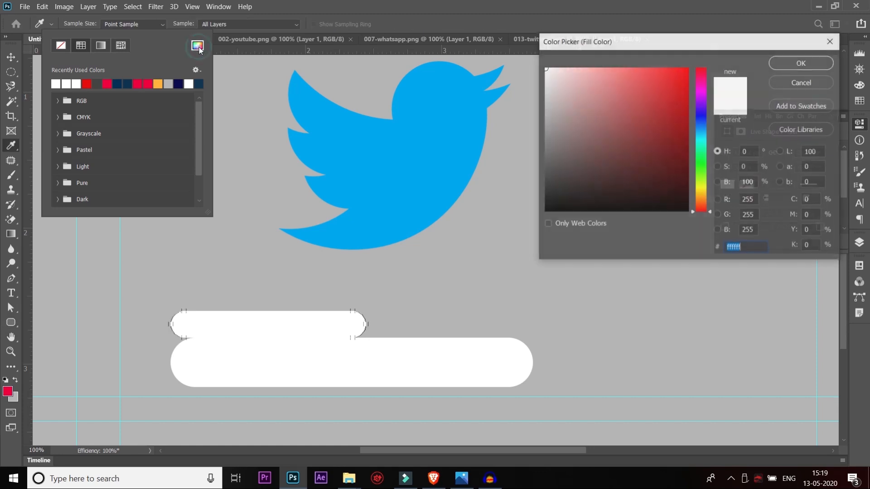
click(426, 130)
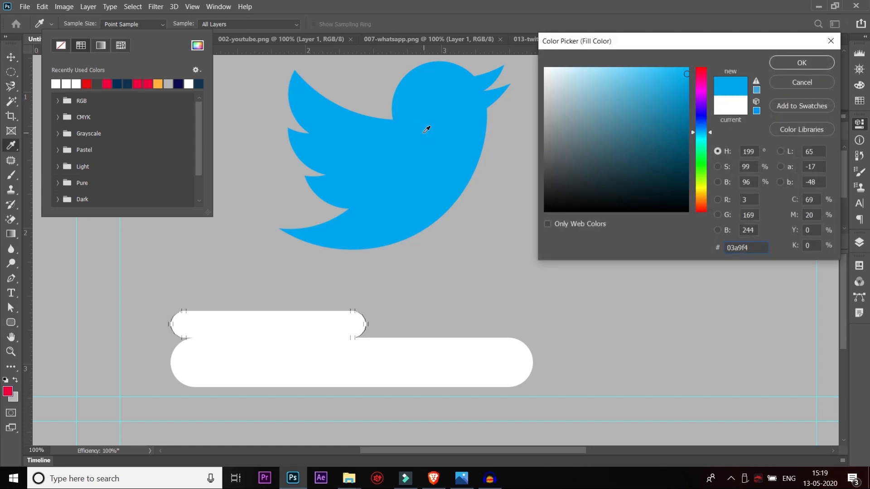
click(793, 64)
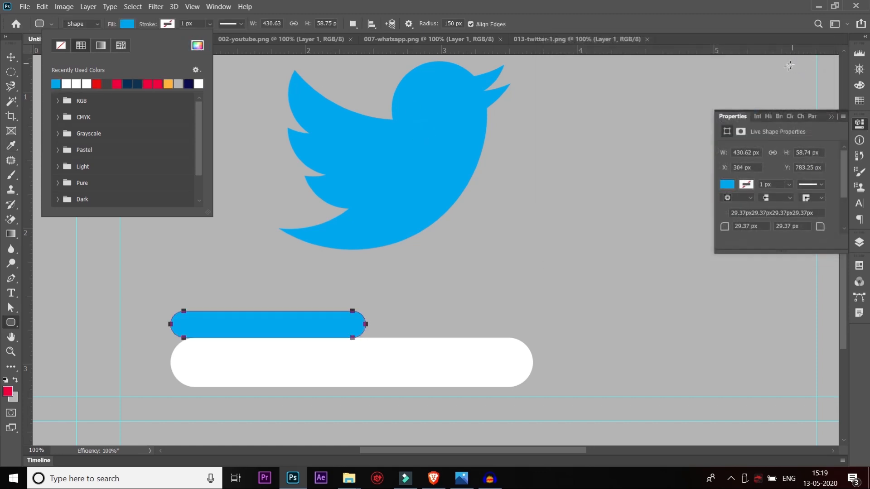
click(14, 58)
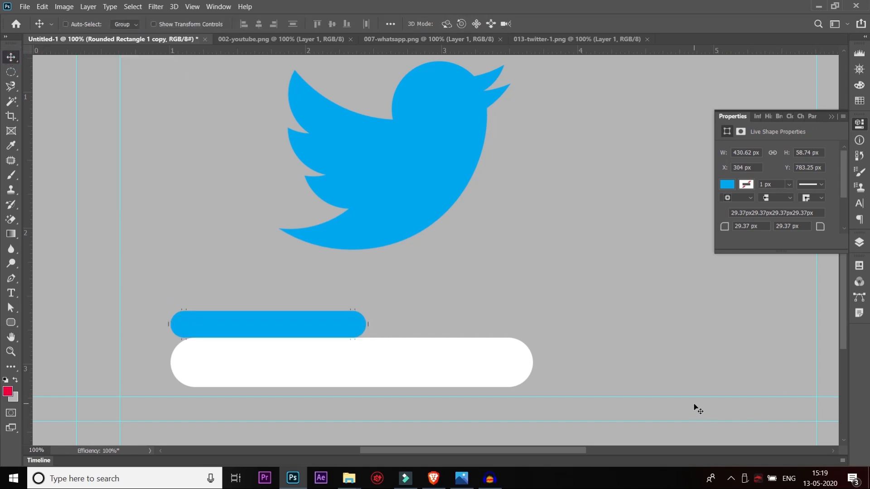
- Duplicate the blue bar straight down to the white bar's lower edge and shift the copy towards its right end
scroll(697, 410, up, 3)
scroll(698, 409, down, 3)
drag(321, 351, 315, 338)
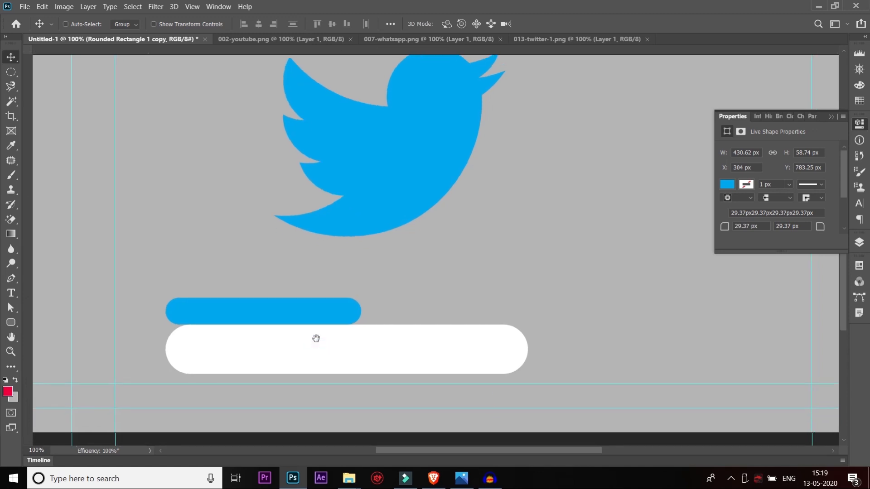
right_click(301, 314)
click(306, 323)
drag(302, 312, 302, 384)
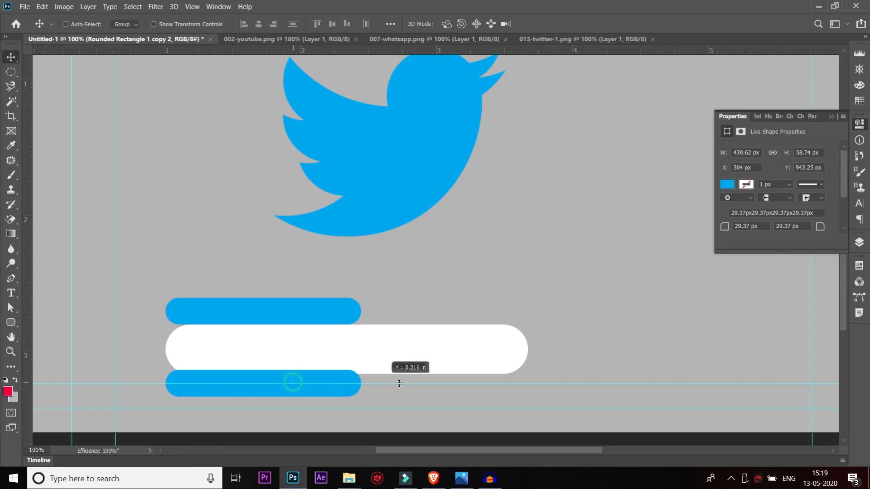
drag(399, 384, 406, 385)
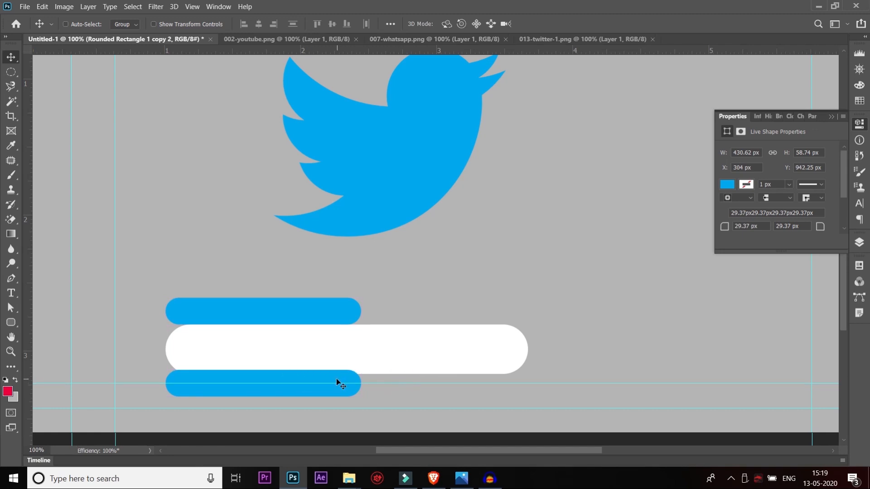
drag(338, 383, 482, 381)
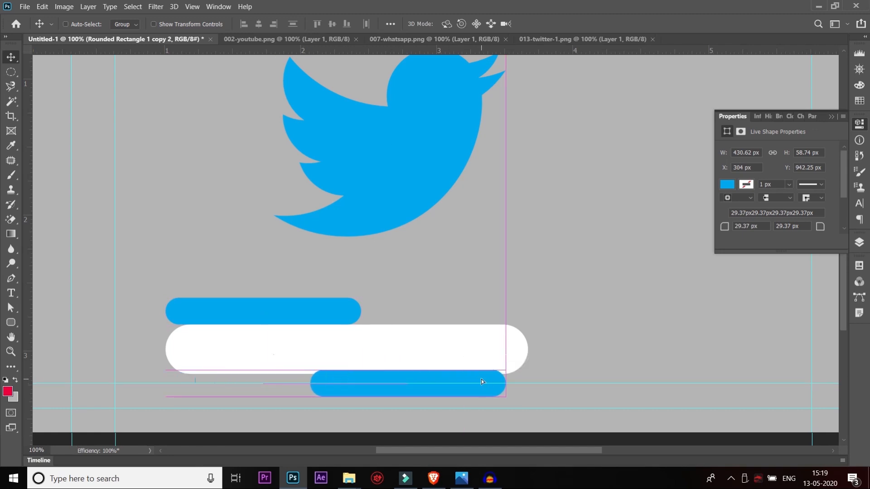
- Scale the lower blue bar to about 250 × 34 px and nudge it up 3 px against the white bar
key(ctrl+t)
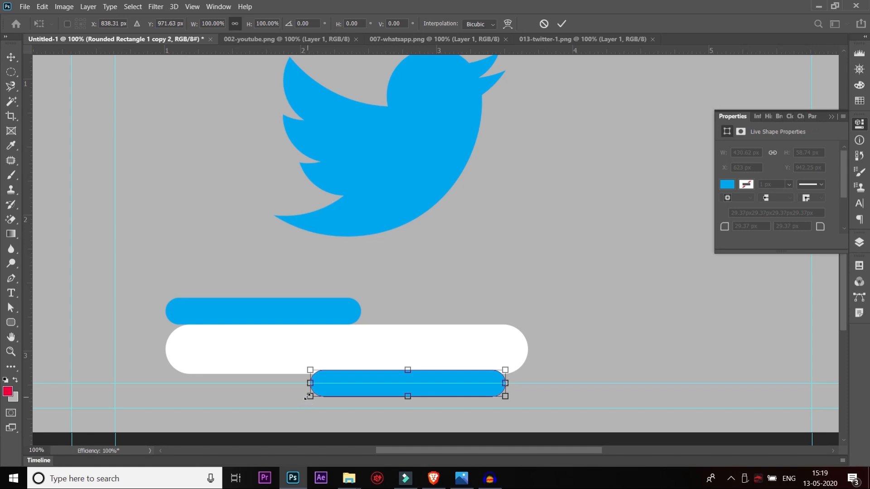
drag(308, 397, 347, 387)
key(Return)
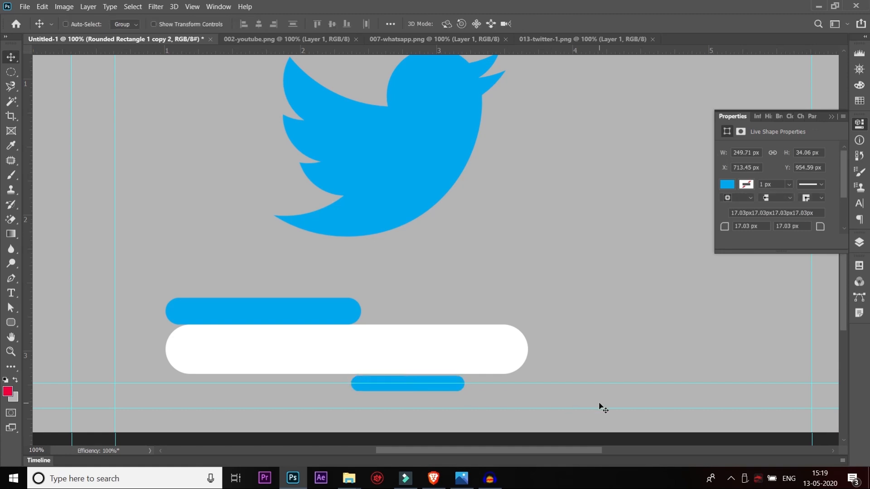
key(Up)
key(Up)
key(Up)
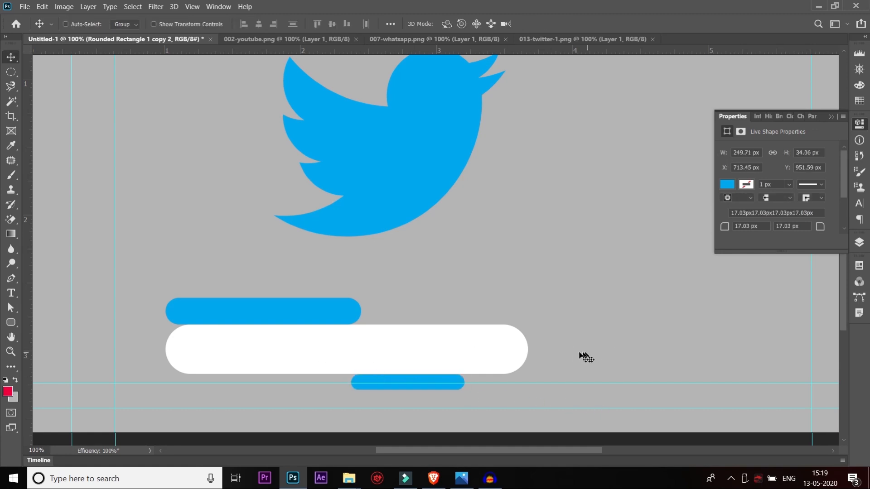
- Make two small thin copies of the blue bar, one below the white bar and one about 68 × 9 px above it
right_click(337, 310)
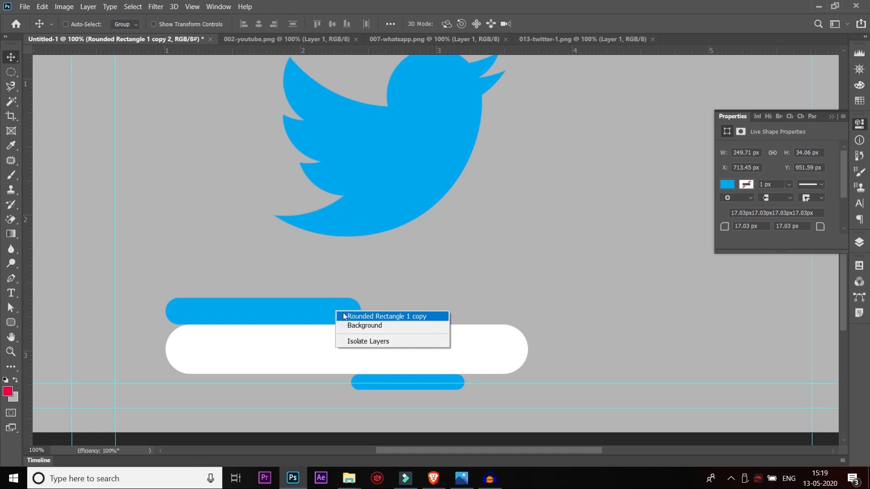
click(343, 313)
drag(330, 313, 459, 288)
key(ctrl+t)
key(Return)
key(ctrl+t)
key(Return)
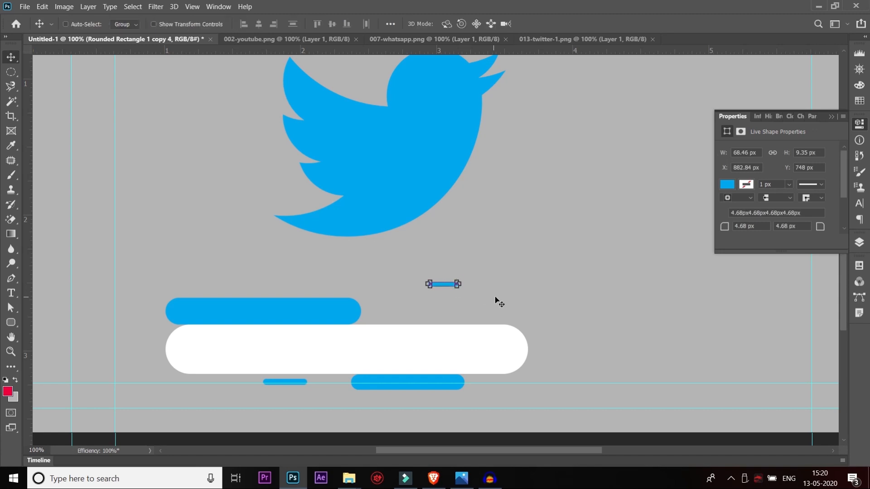
- Hide the guides and turn the small upper bar into three parallel diagonal stripes across the white bar's upper-right edge
key(ctrl+semicolon)
key(ctrl+t)
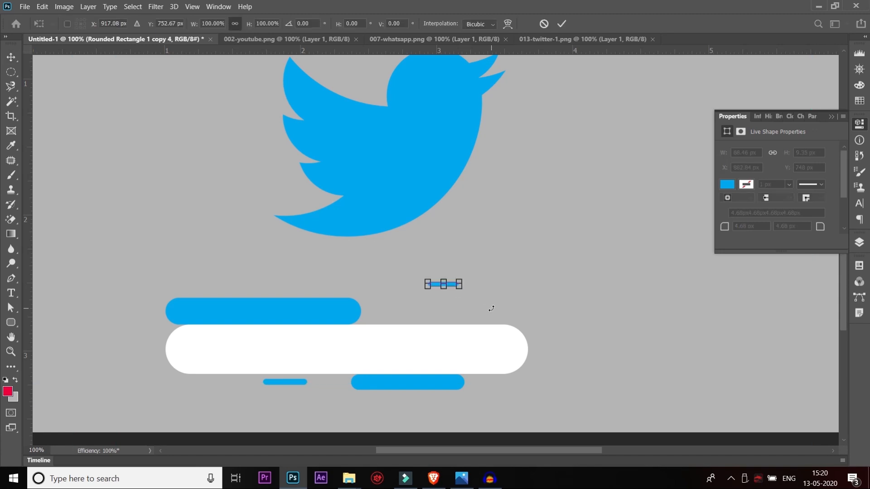
drag(485, 257, 500, 329)
key(Return)
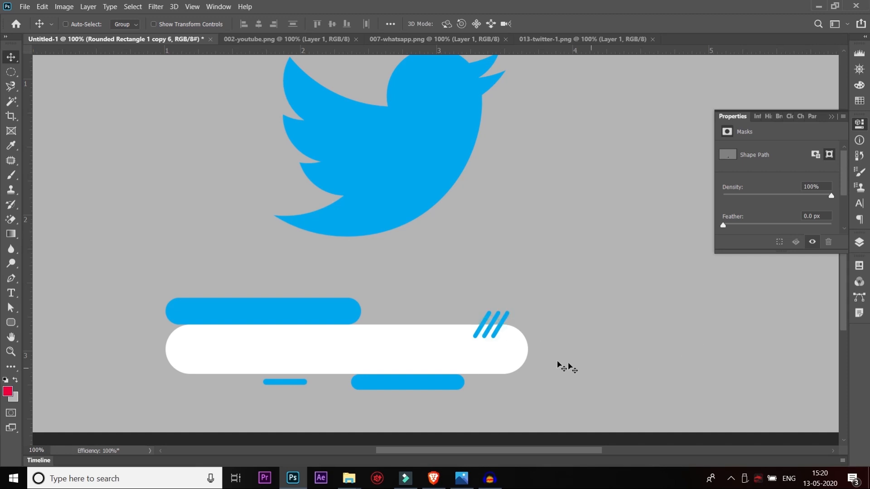
- Add a new layer and make a small circular marquee selection just right of the thin blue bar, matching its height
drag(433, 372, 472, 318)
key(ctrl+r)
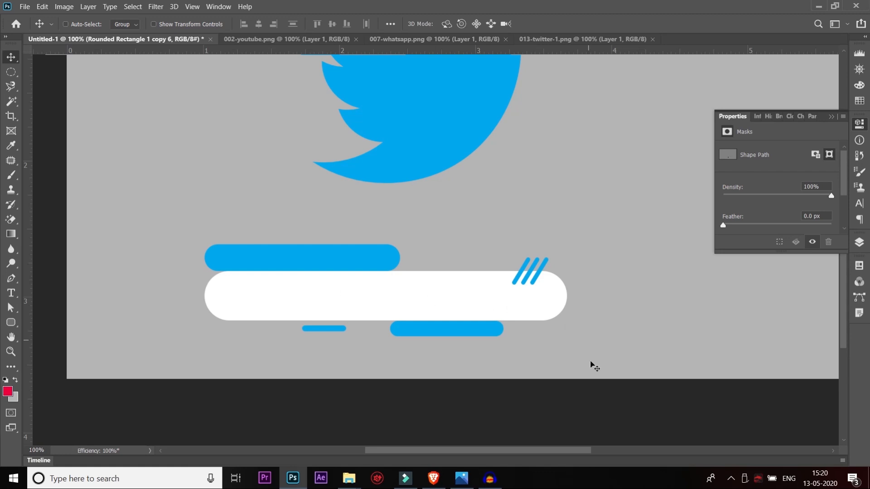
drag(11, 72, 52, 81)
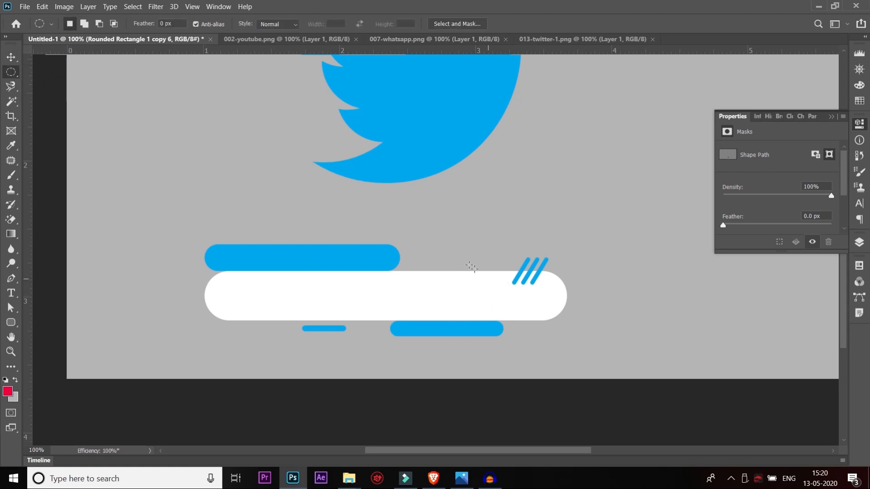
click(859, 243)
click(814, 412)
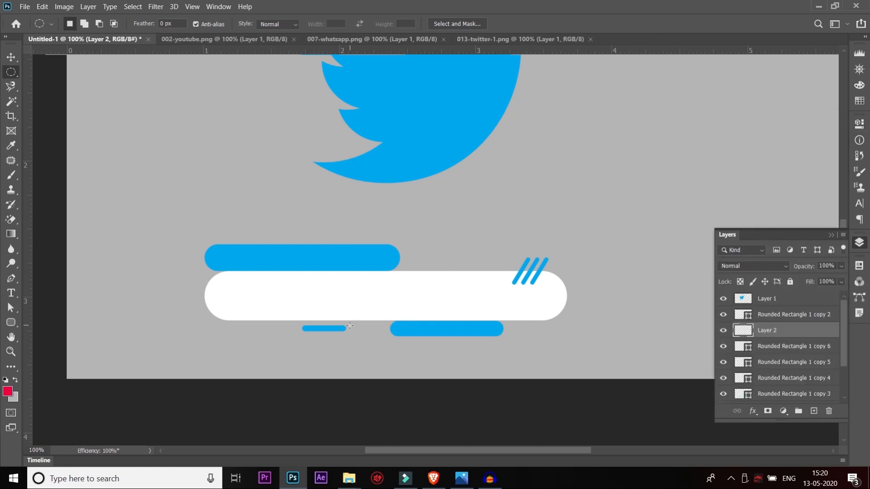
key(ctrl+plus)
key(ctrl+plus)
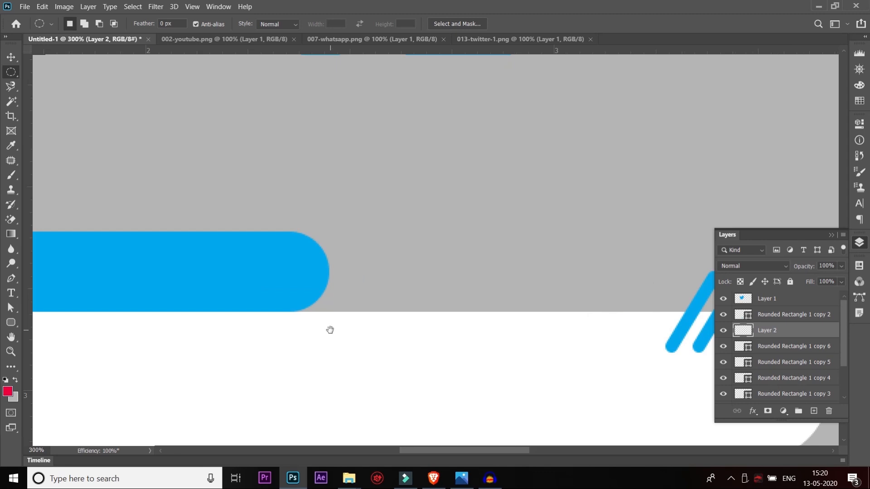
drag(330, 330, 501, 84)
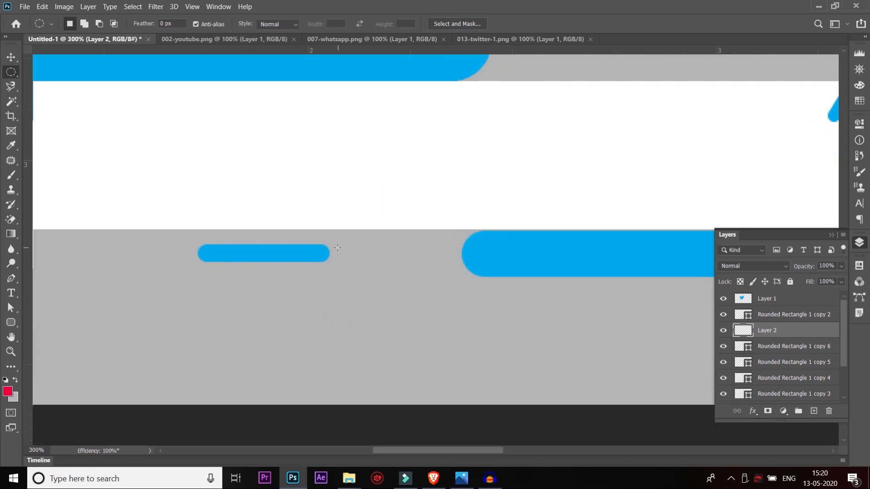
drag(338, 247, 366, 263)
- Set the foreground colour to the white sampled from the large bar, fill the circular selection with it and deselect
click(9, 393)
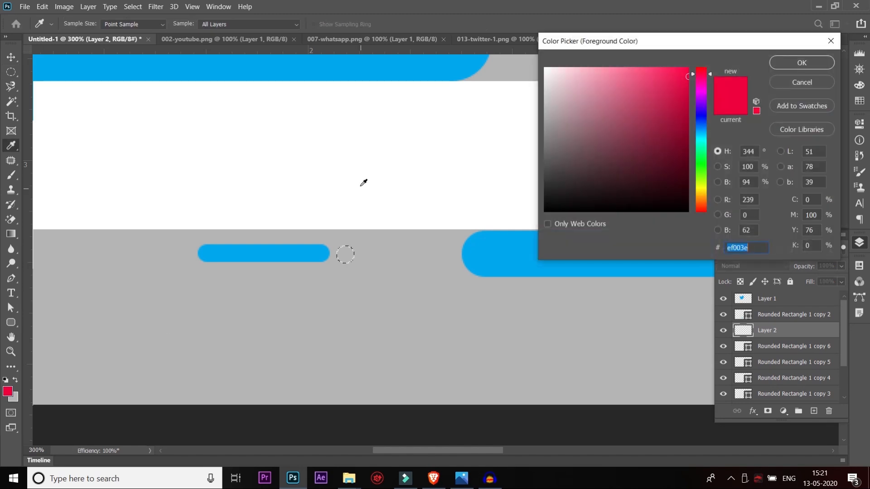
click(361, 182)
click(802, 63)
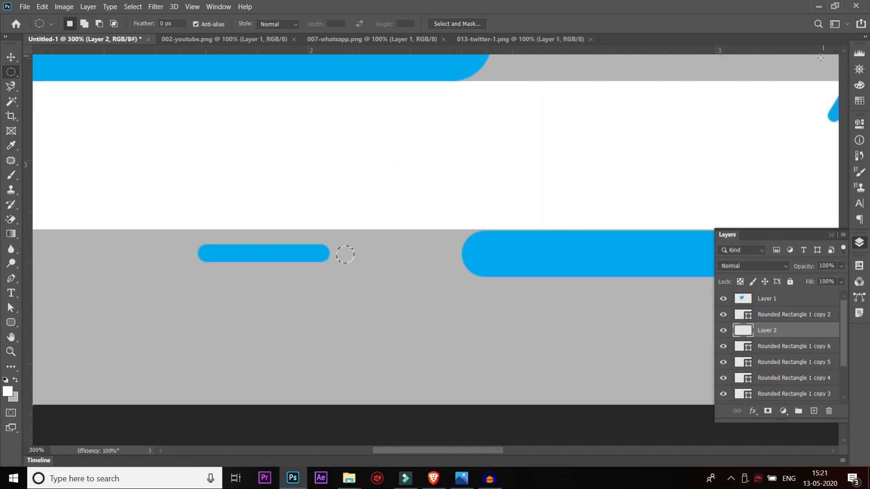
key(alt+BackSpace)
key(ctrl+d)
- Duplicate the white dot twice to the right to form an evenly spaced row of three dots
click(11, 56)
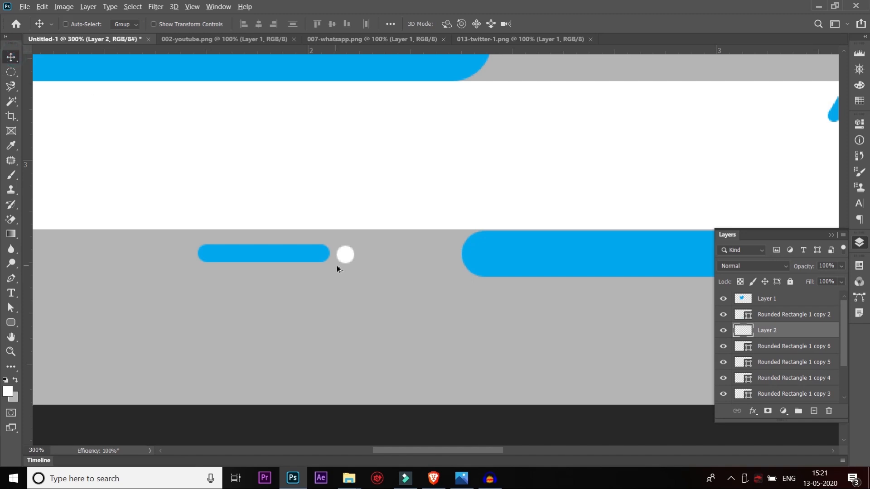
drag(352, 260, 408, 258)
key(ctrl+minus)
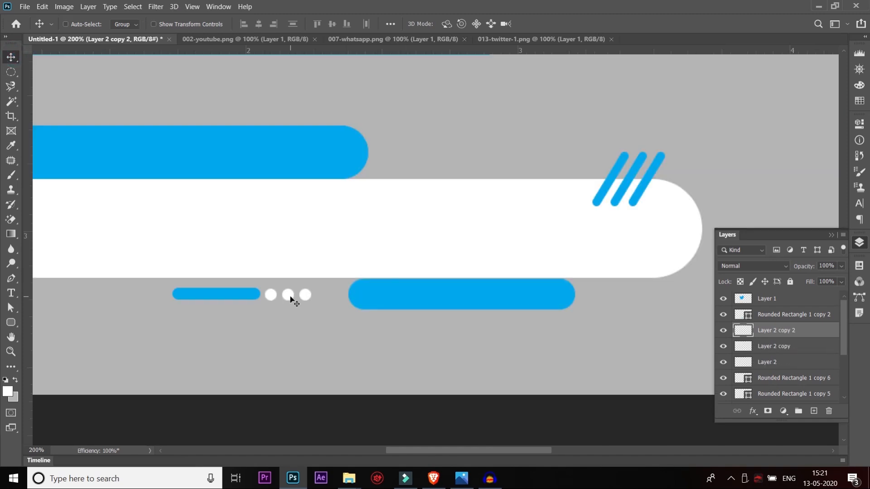
- Merge the three white dot layers into one and place a copy above the white bar, just left of the diagonal stripes
right_click(292, 298)
shift+click(297, 302)
right_click(275, 296)
shift+click(282, 301)
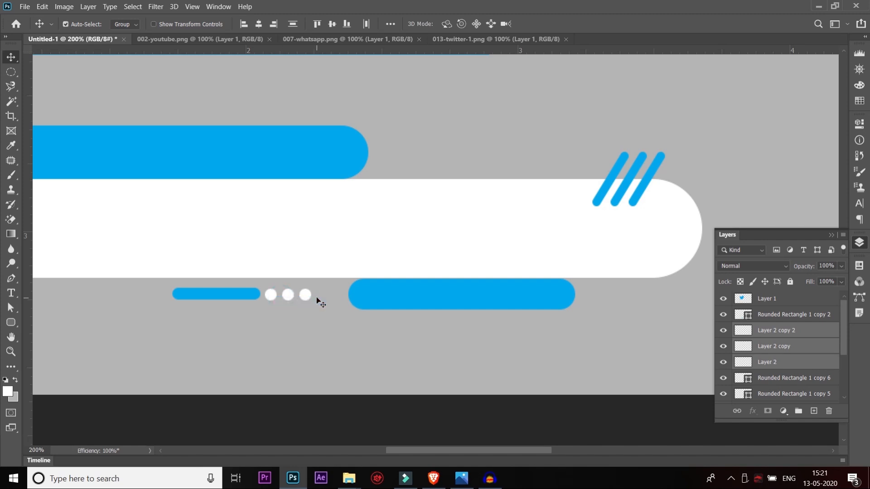
key(ctrl+e)
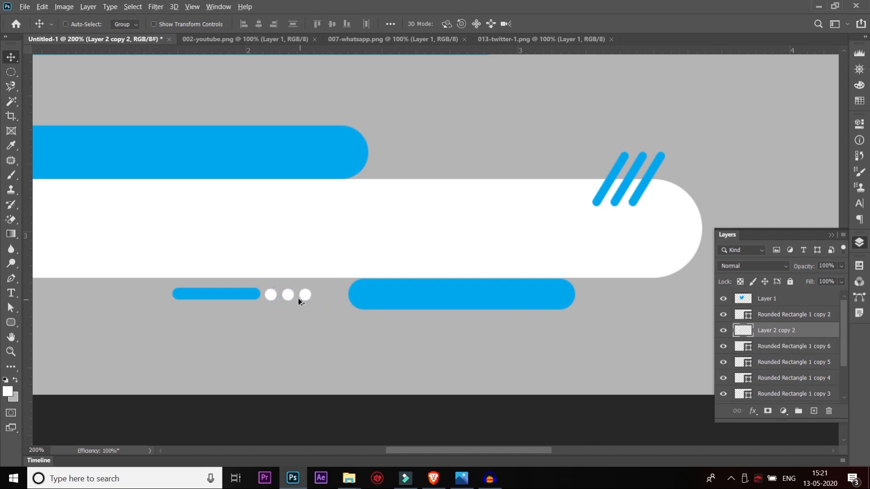
ctrl+click(296, 297)
drag(324, 246, 581, 173)
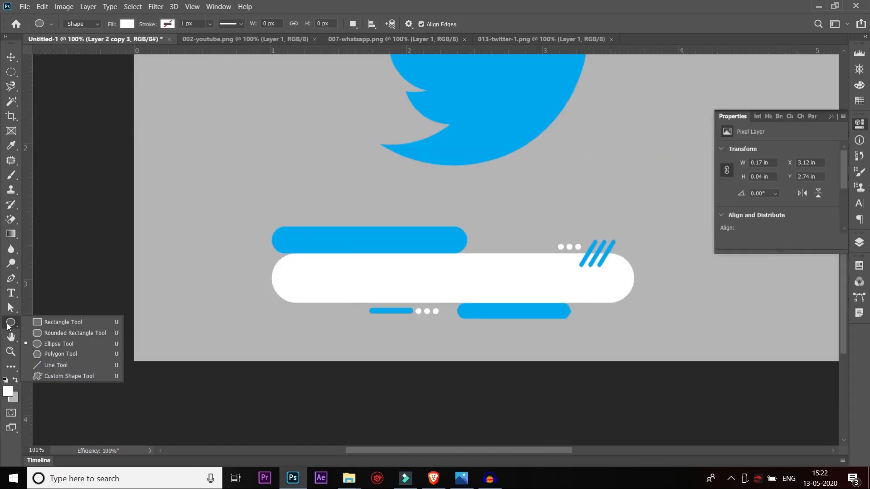
- Draw a 240 px circle with the Ellipse tool over the left ends of the upper blue bar and the white bar
right_click(11, 323)
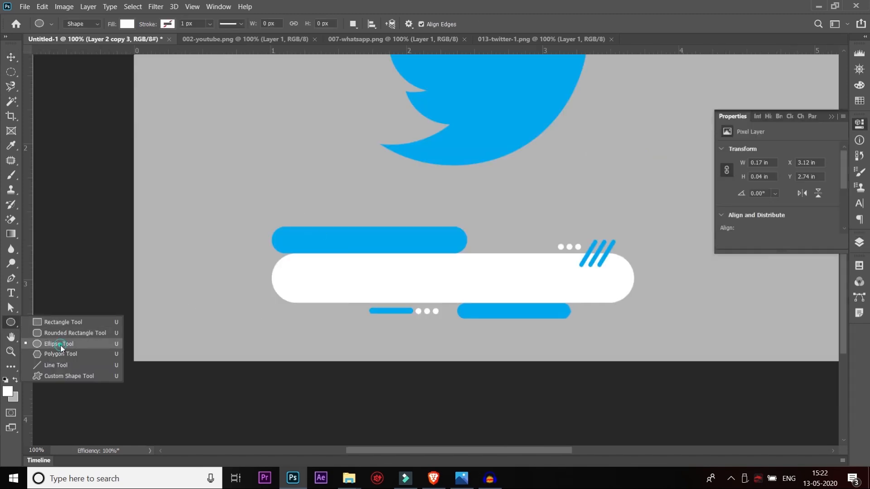
click(61, 345)
drag(239, 203, 403, 312)
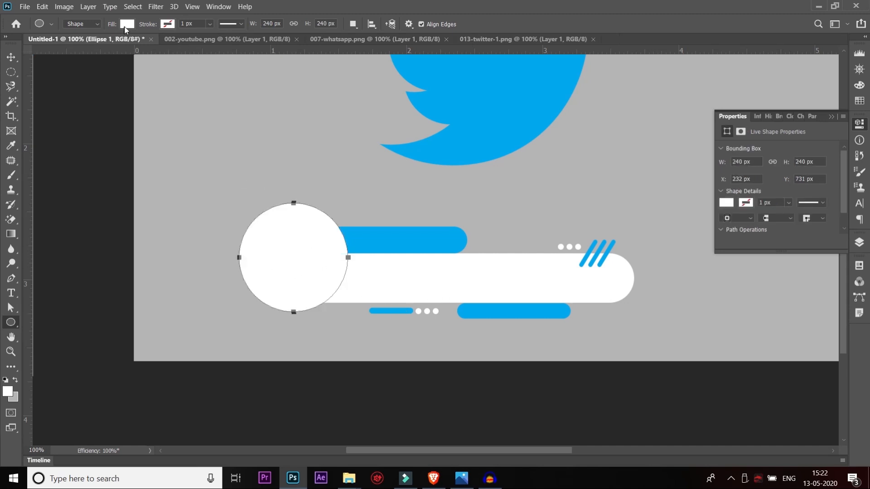
- Fill the circle with the purple-to-magenta linear gradient preset at an angle of 0°
click(126, 24)
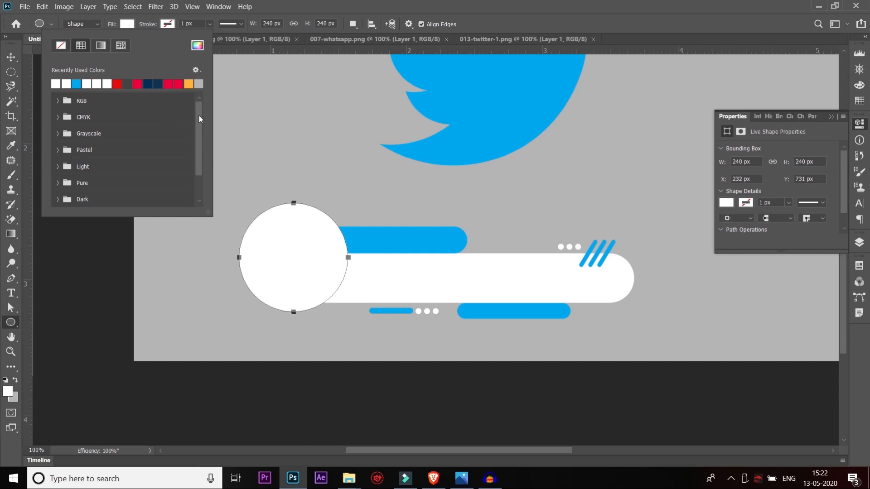
drag(200, 116, 200, 98)
click(101, 45)
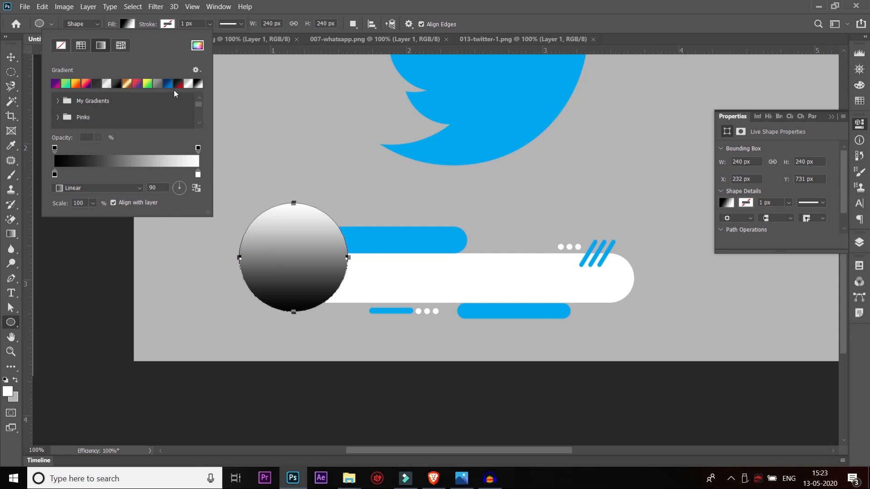
click(54, 84)
click(181, 188)
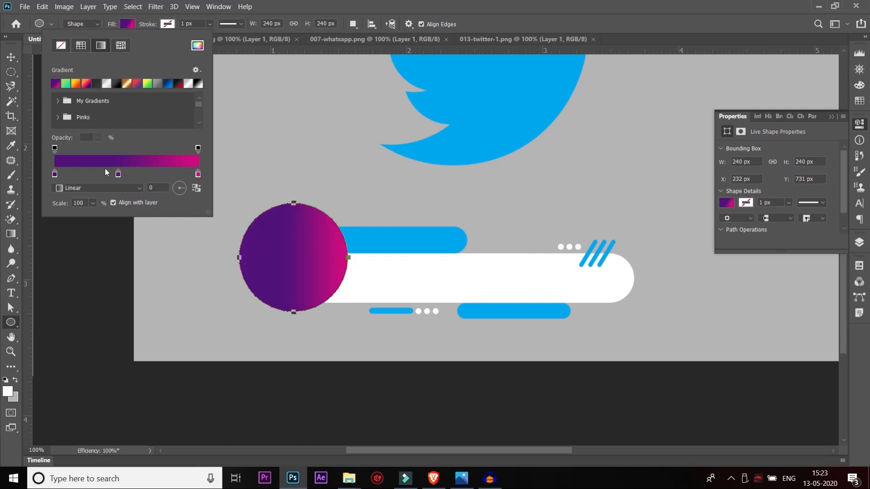
- Change the circle gradient's starting colour stop to dark navy #16145f and set the gradient scale to 162%
click(54, 175)
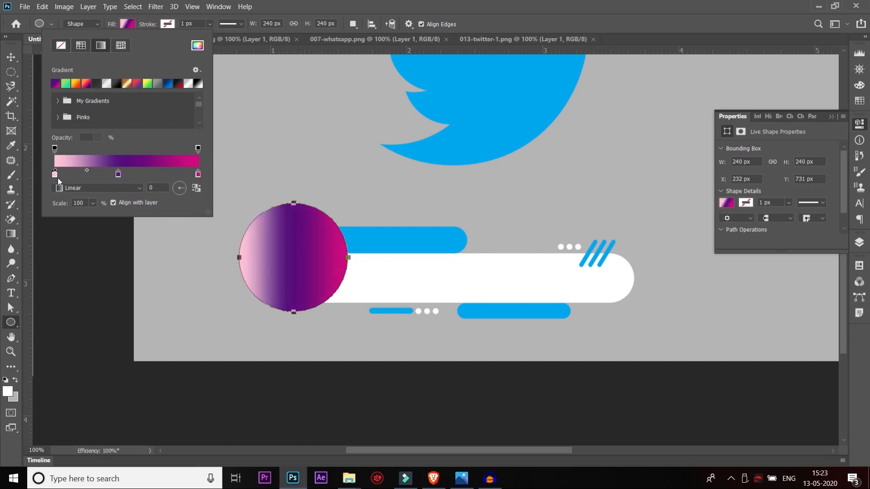
double_click(54, 174)
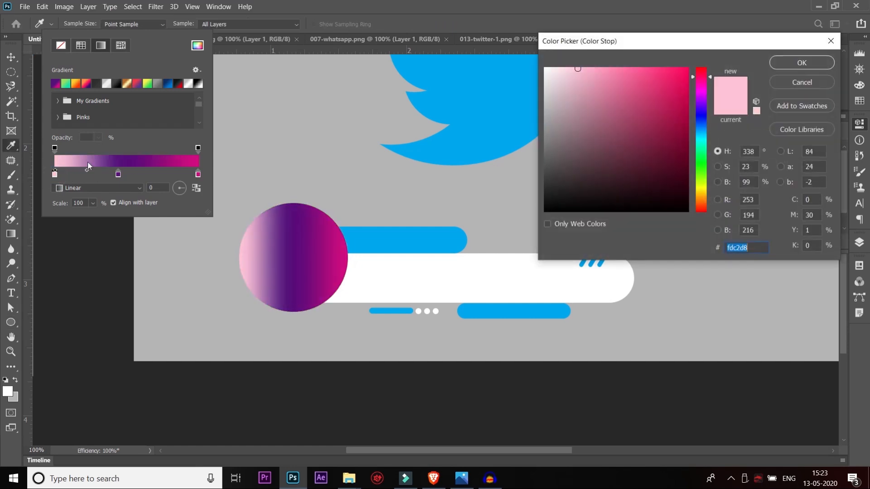
click(700, 115)
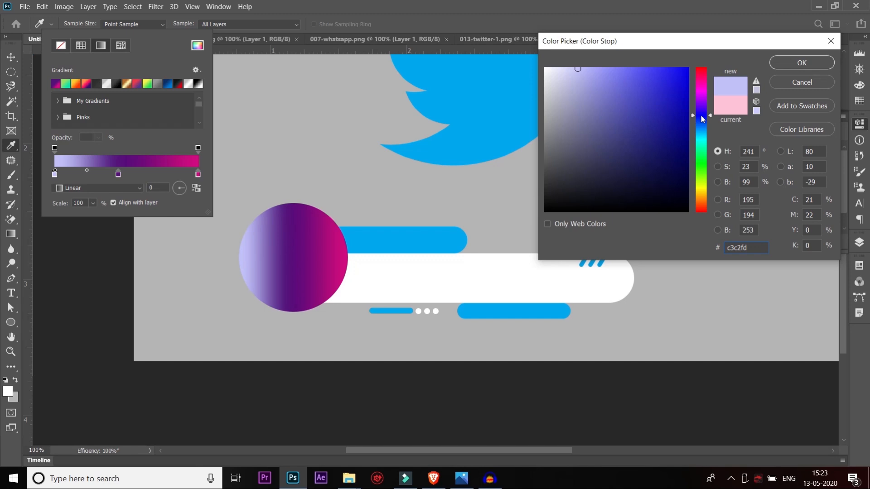
click(685, 153)
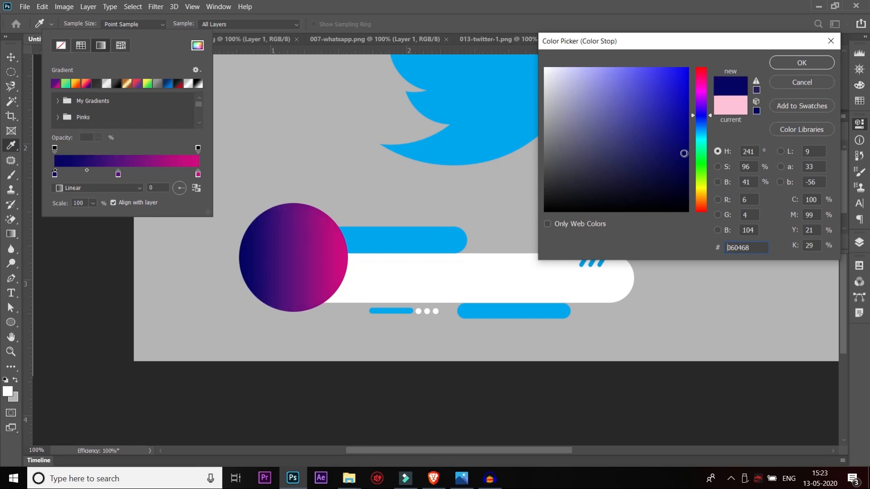
drag(684, 153, 658, 158)
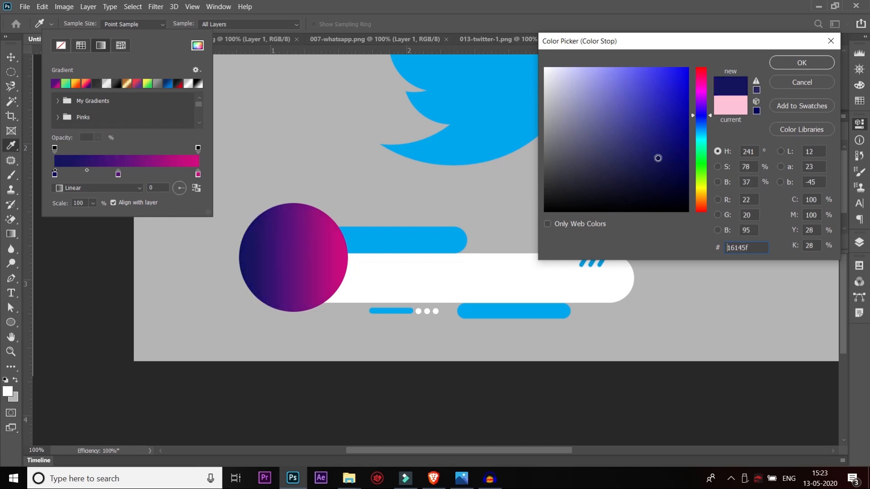
click(797, 63)
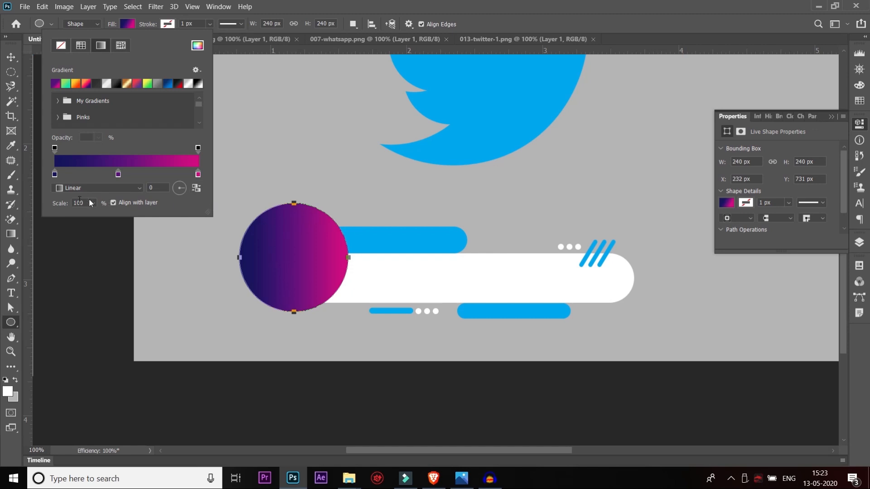
drag(62, 207, 99, 229)
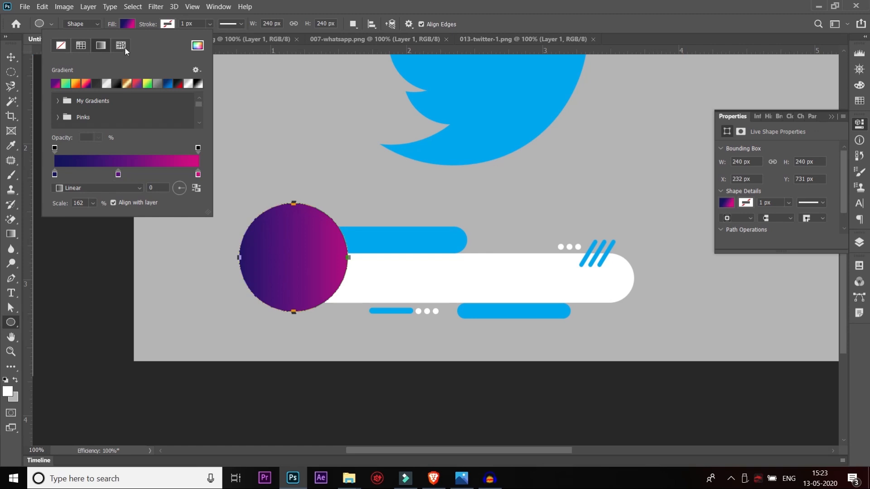
- Move the Twitter bird onto the gradient circle and scale it down to about 0.51 × 0.41 in so it fits inside
click(12, 57)
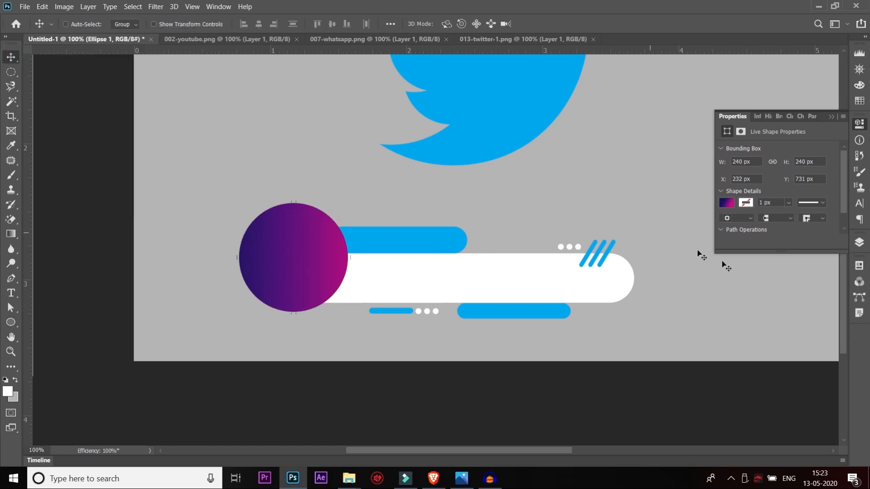
drag(447, 241, 435, 222)
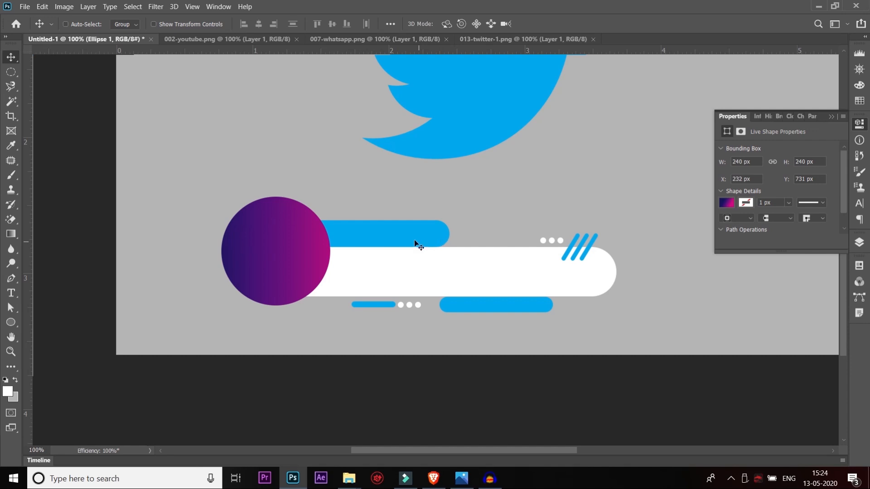
drag(386, 229, 431, 248)
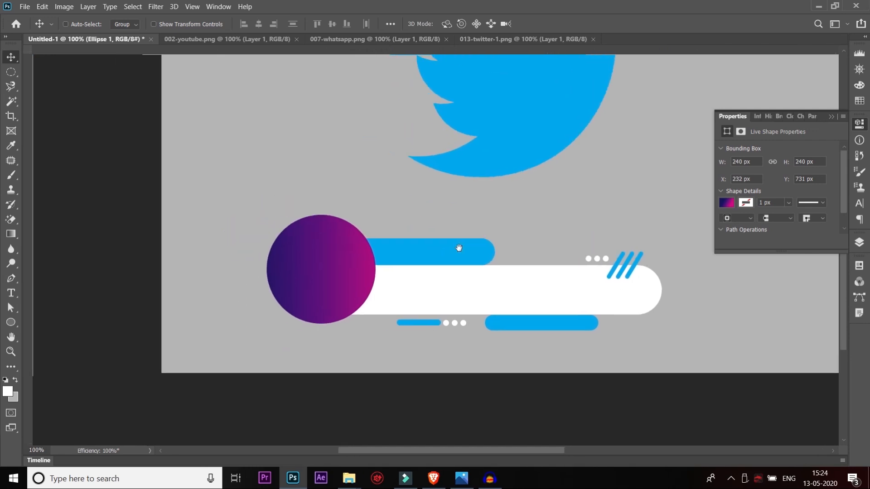
ctrl+click(542, 115)
right_click(536, 112)
click(548, 120)
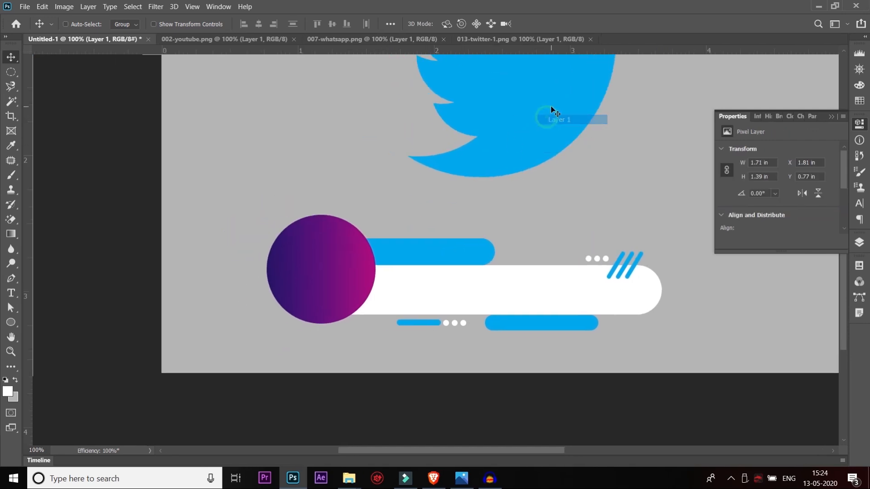
drag(551, 107, 385, 235)
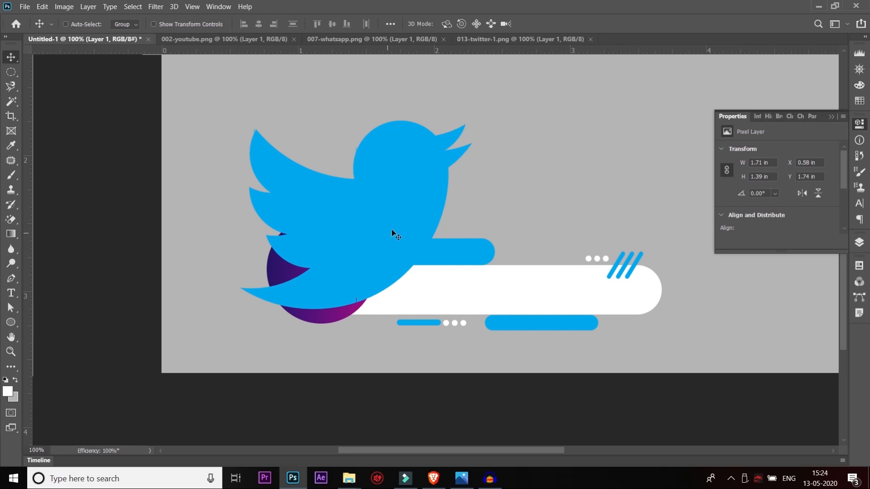
key(ctrl+t)
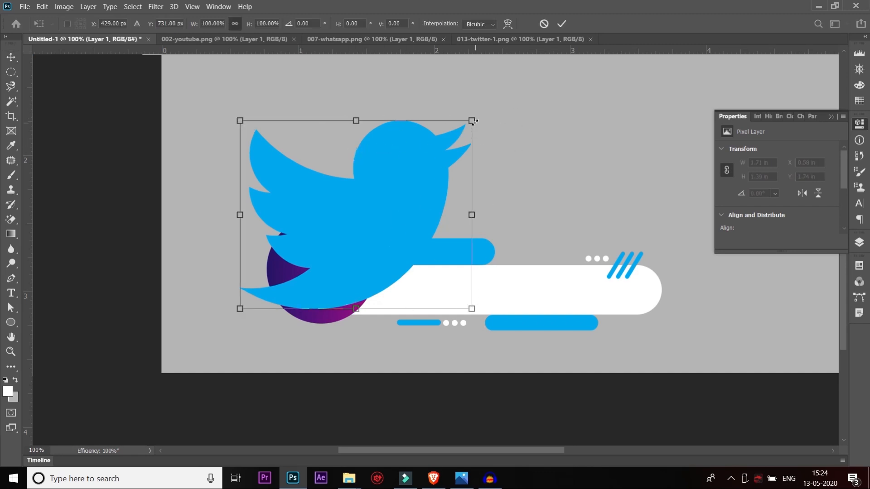
drag(474, 122, 291, 232)
drag(259, 292, 311, 282)
key(Return)
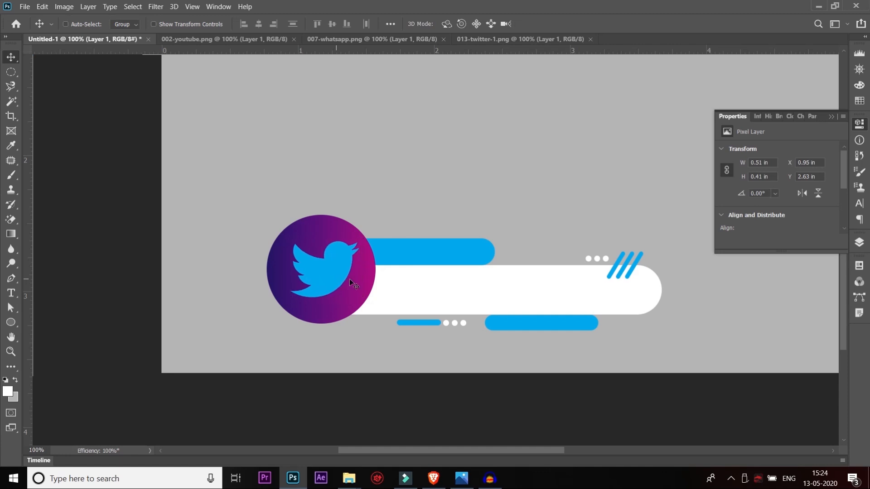
- Nudge the Twitter bird slightly left and down to centre it in the circle
key(Left)
key(Left)
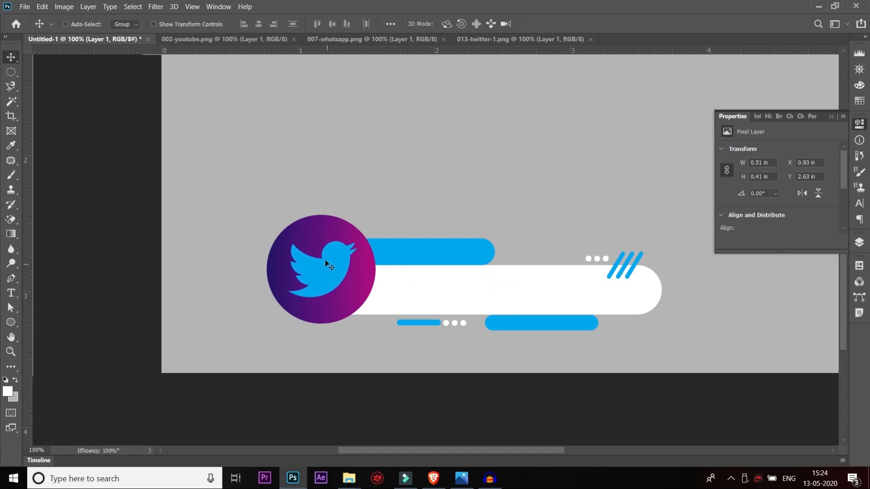
key(Left)
key(Down)
- Apply a white Color Overlay at 100% opacity with Normal blend mode to the Twitter bird layer
right_click(344, 253)
click(363, 259)
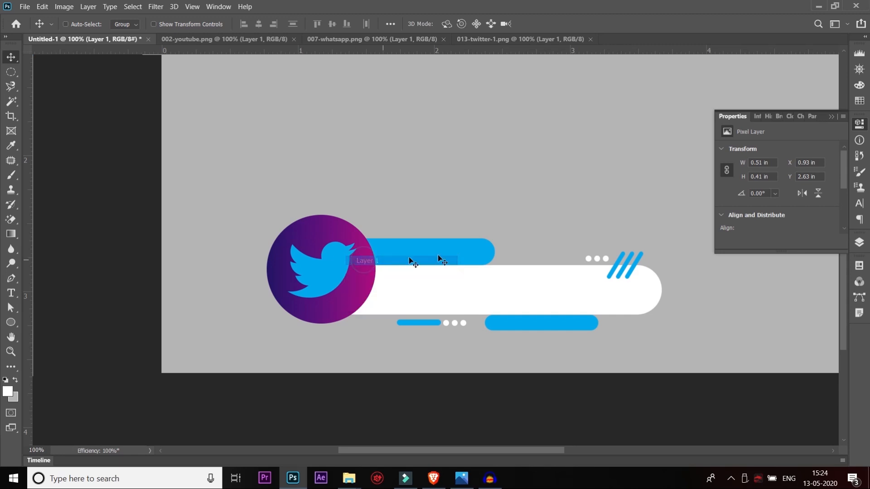
click(861, 248)
right_click(325, 273)
click(338, 278)
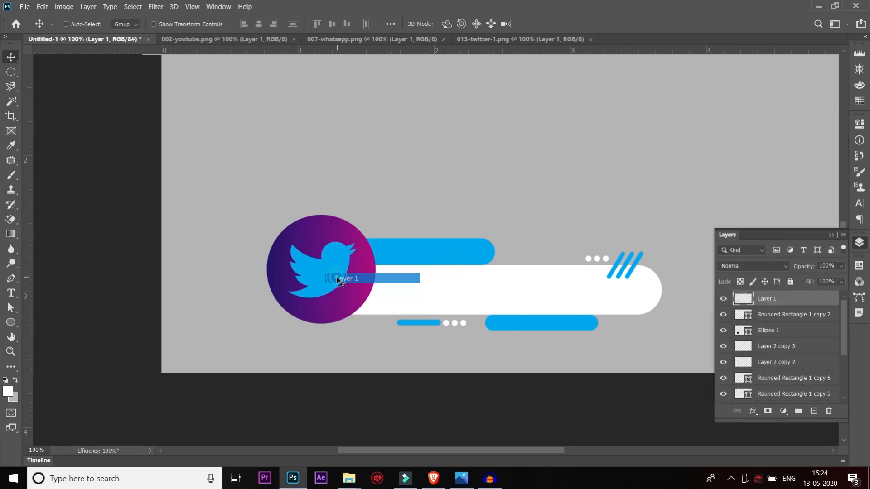
right_click(771, 299)
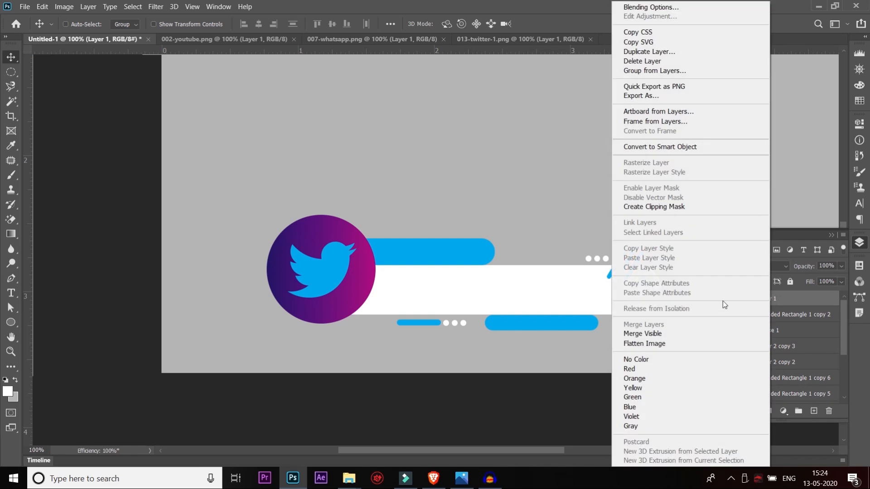
click(656, 6)
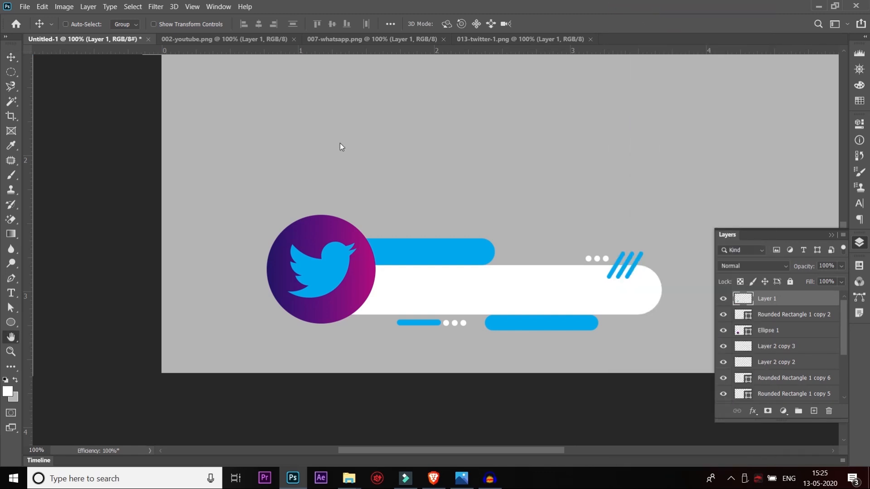
click(483, 235)
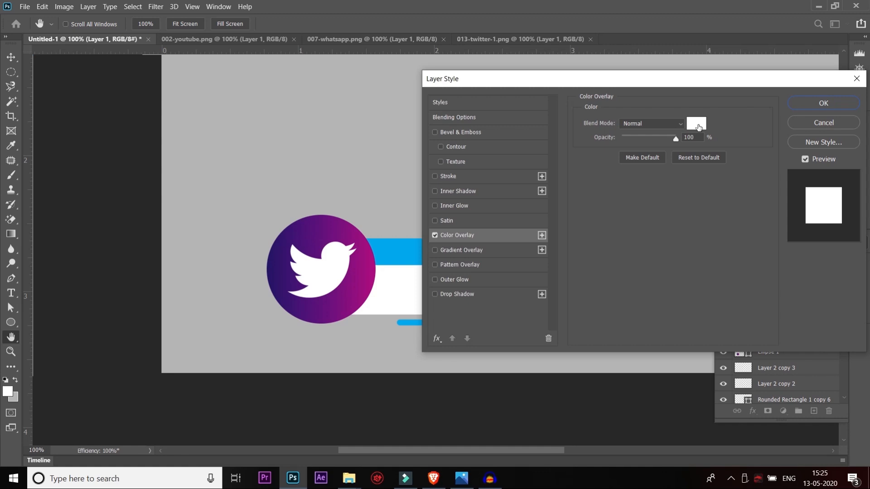
click(824, 103)
- Try a solid sky-blue fill from the recently used colours on the icon circle
drag(414, 279, 393, 221)
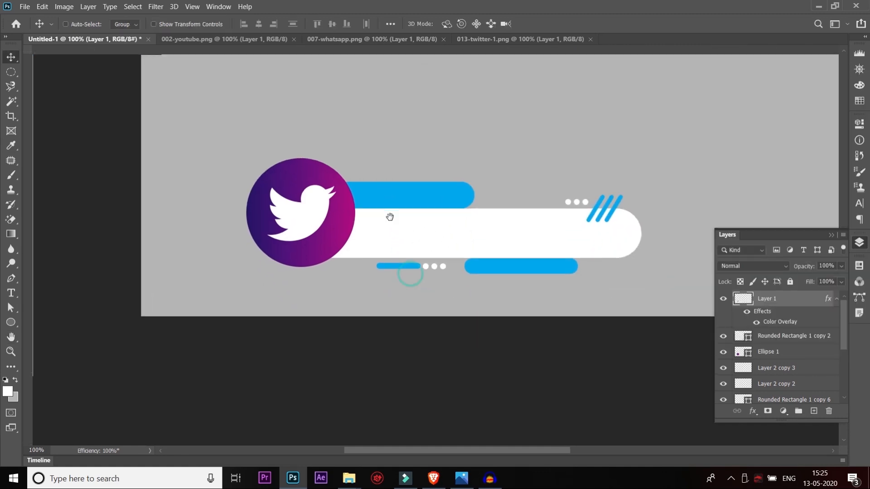
right_click(328, 222)
click(333, 228)
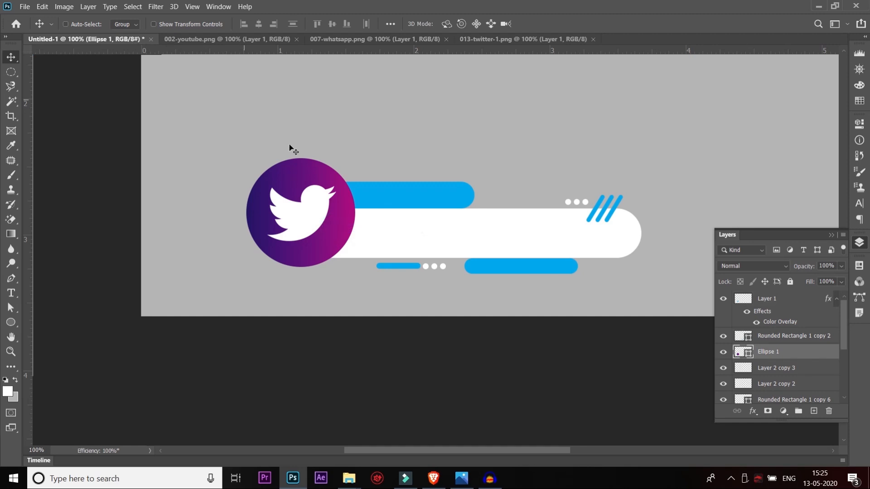
right_click(332, 244)
right_click(300, 261)
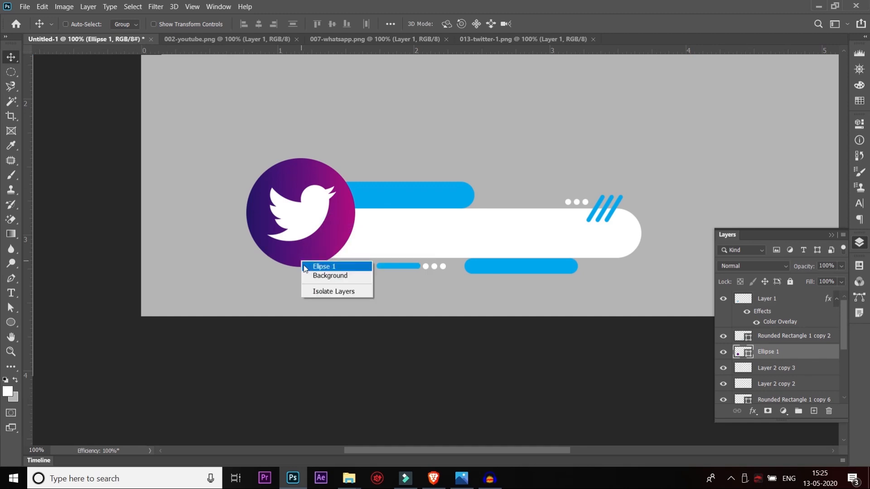
click(303, 266)
click(11, 323)
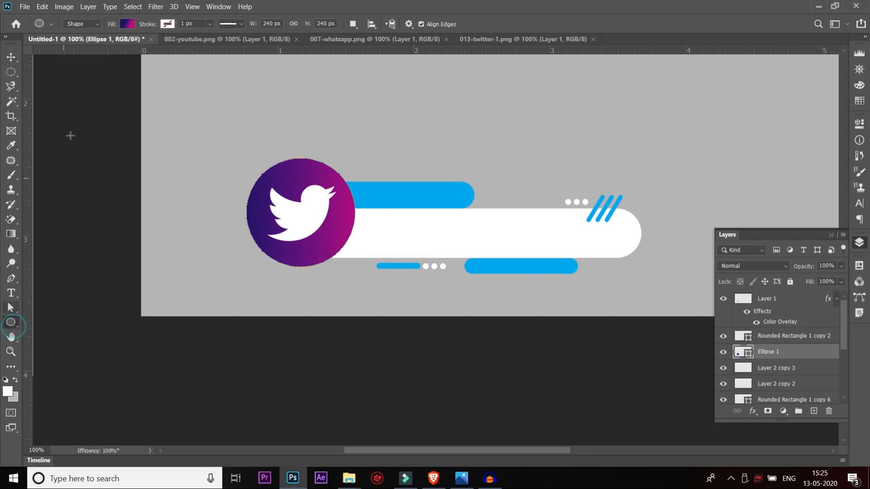
click(128, 24)
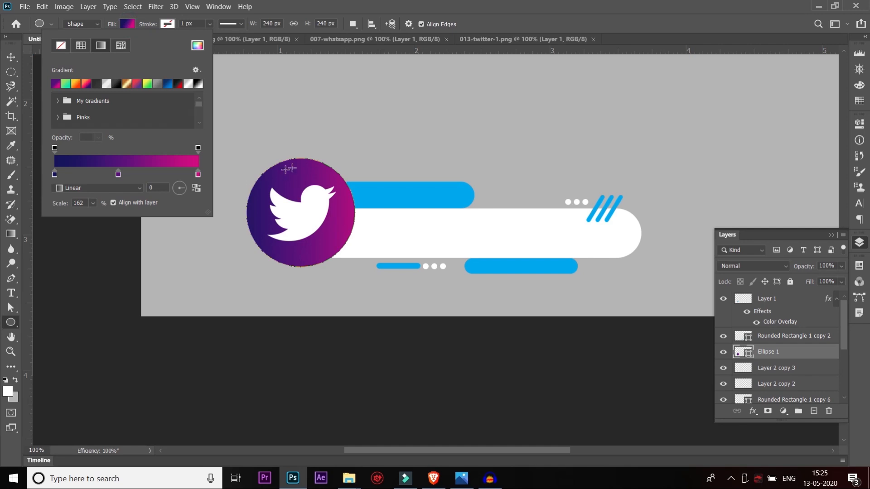
click(63, 46)
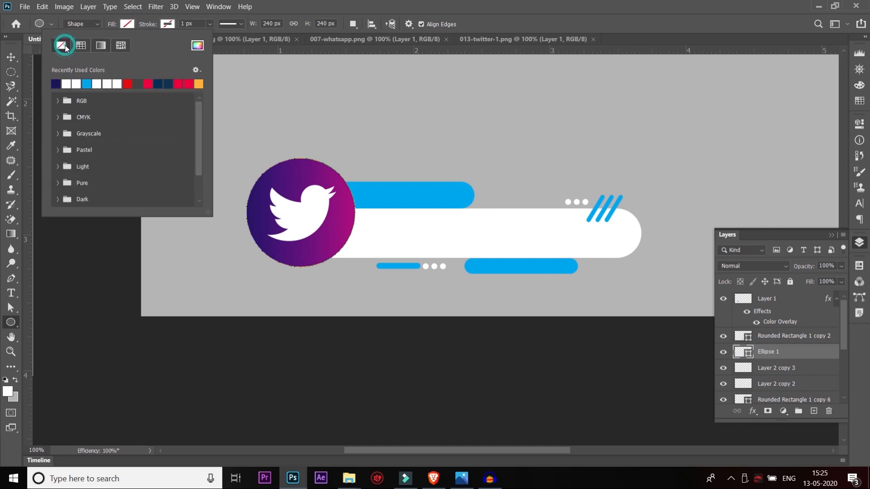
click(87, 84)
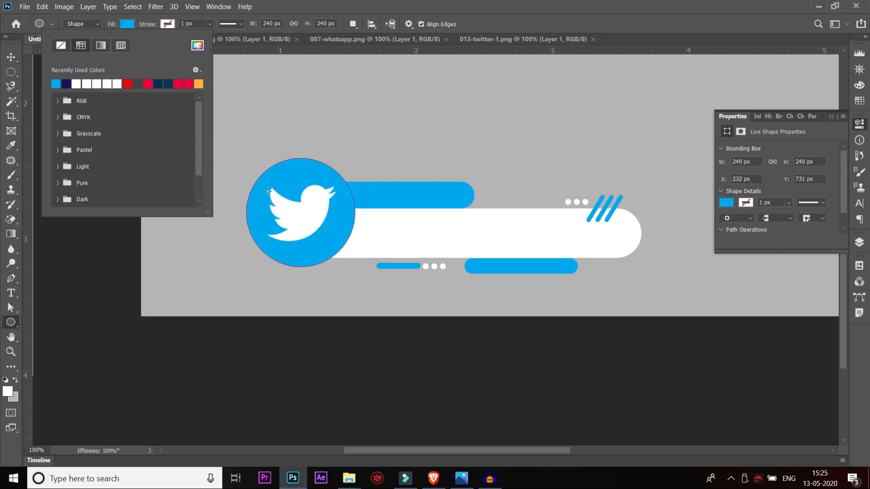
- Restore the navy-to-magenta linear gradient fill on the icon circle
click(101, 46)
click(55, 83)
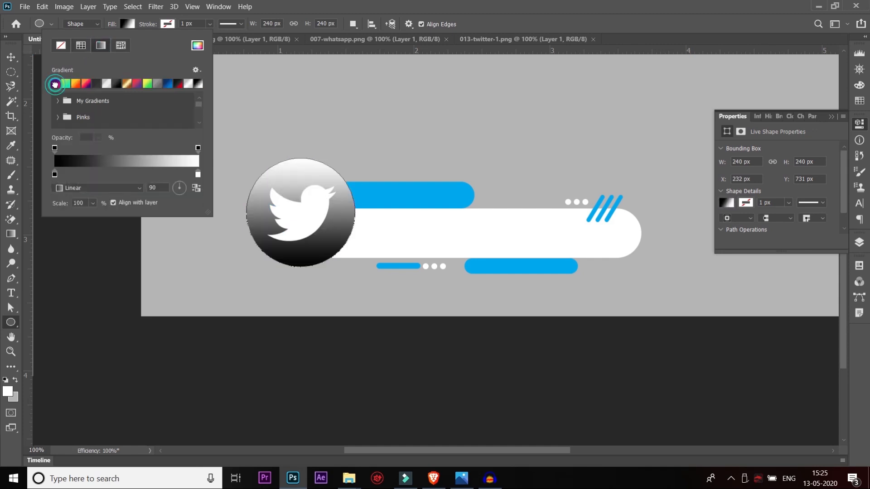
key(Return)
key(v)
drag(489, 243, 436, 241)
key(ctrl+r)
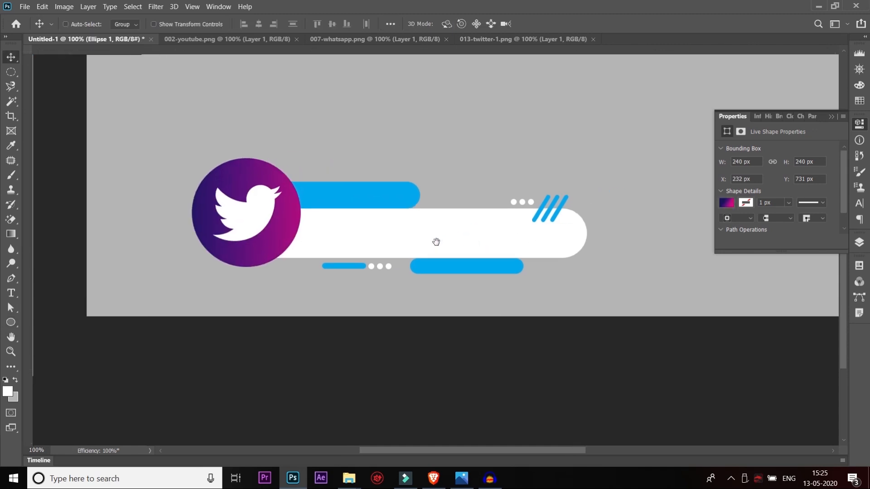
- Add a white text layer reading "twitter" in Franklin Gothic Medium over the upper blue bar
click(12, 293)
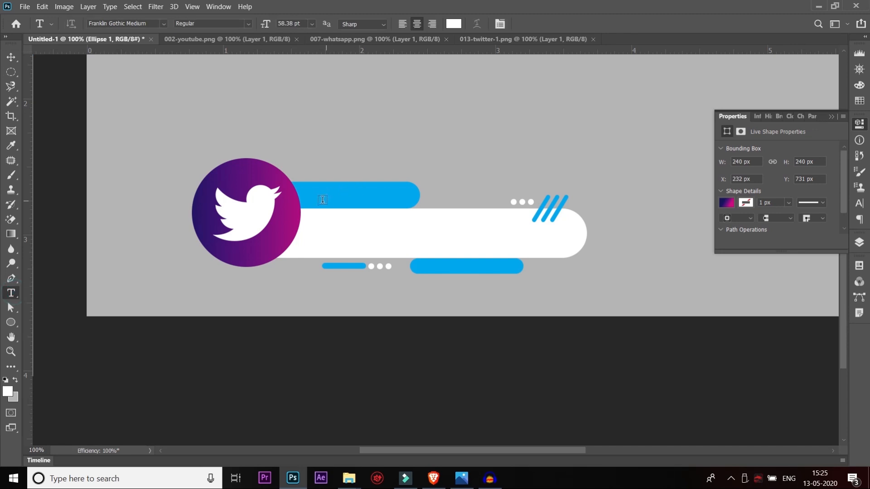
click(343, 192)
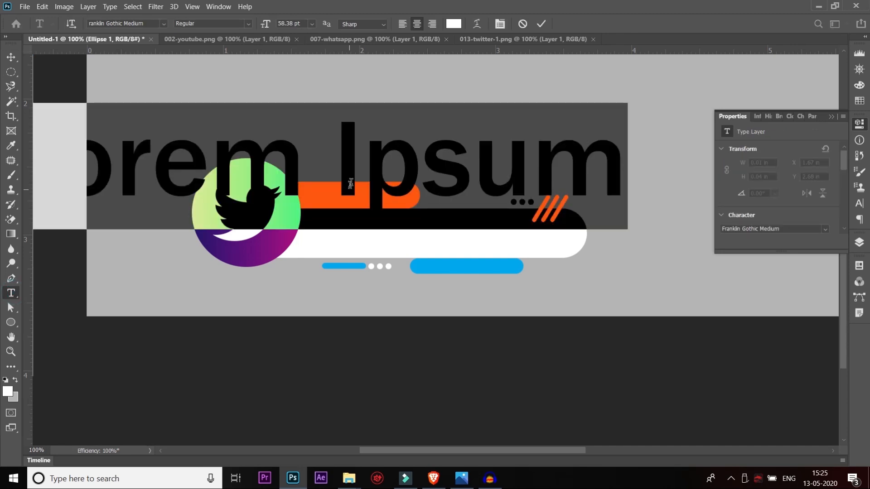
click(353, 178)
key(ctrl+a)
text(twitter)
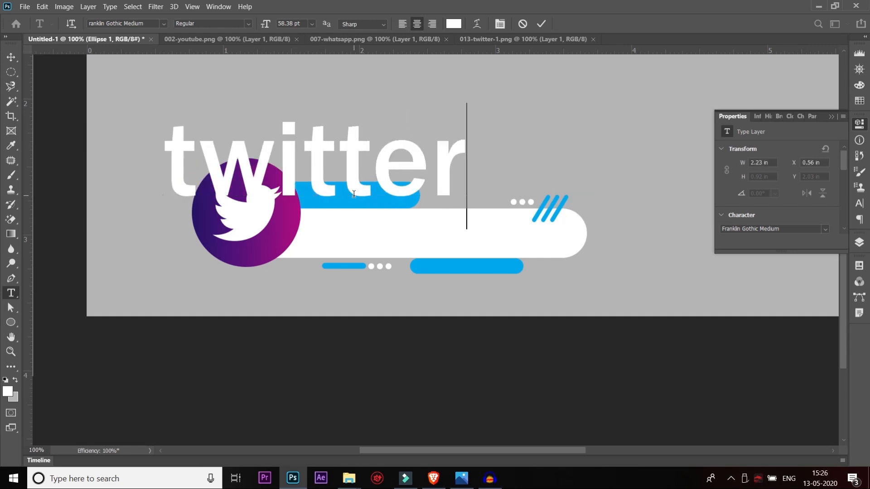
key(ctrl+Return)
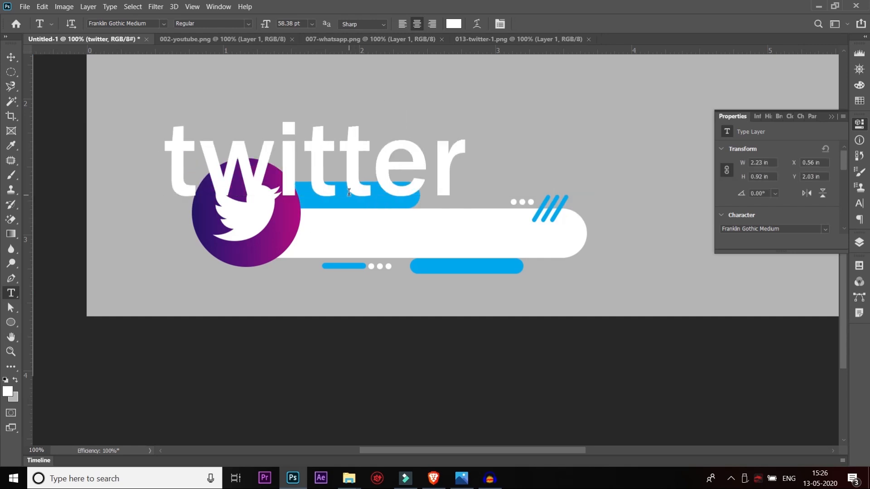
- Scale the "twitter" text to about 18.5% and place it inside the upper blue bar, just beside the icon circle
key(ctrl+t)
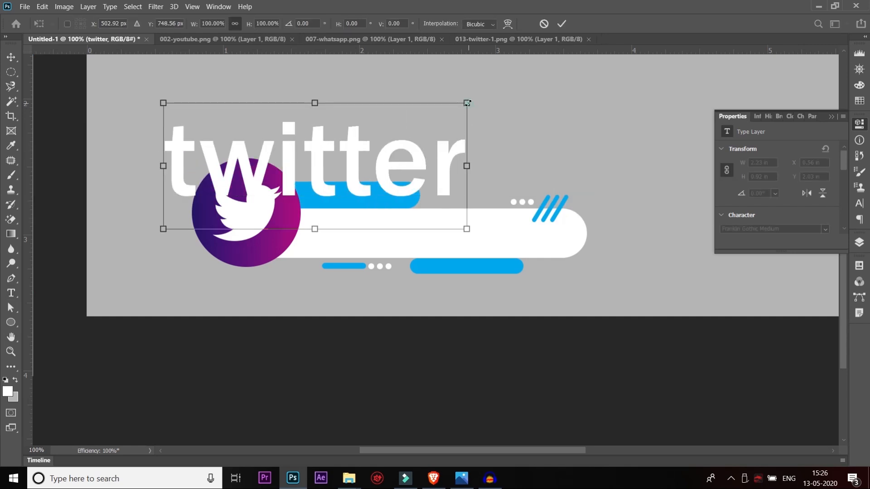
drag(467, 103, 335, 198)
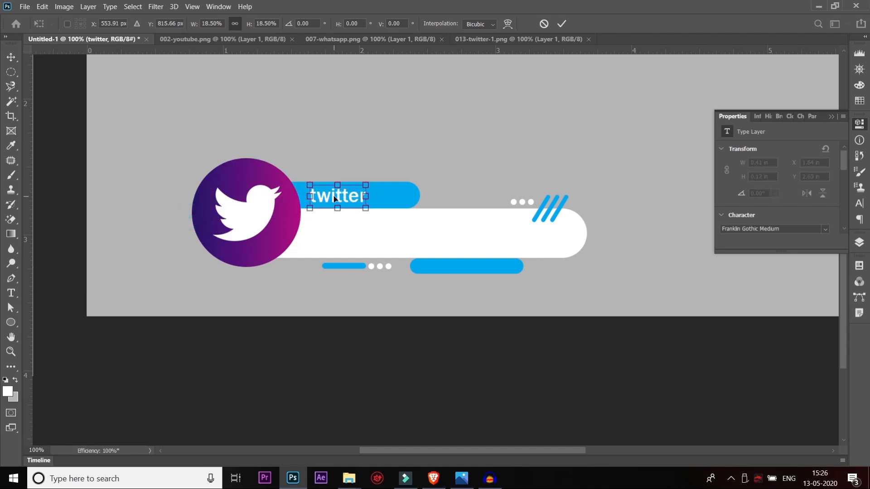
key(Return)
click(11, 57)
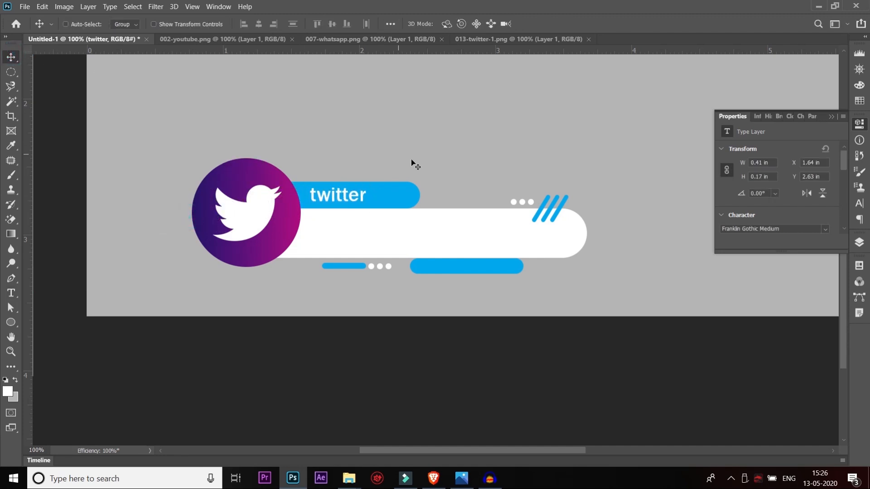
key(Left)
- Duplicate the "twitter" text above the upper blue bar and change the copy's wording to "/techpixstudio"
drag(341, 194, 341, 157)
click(11, 293)
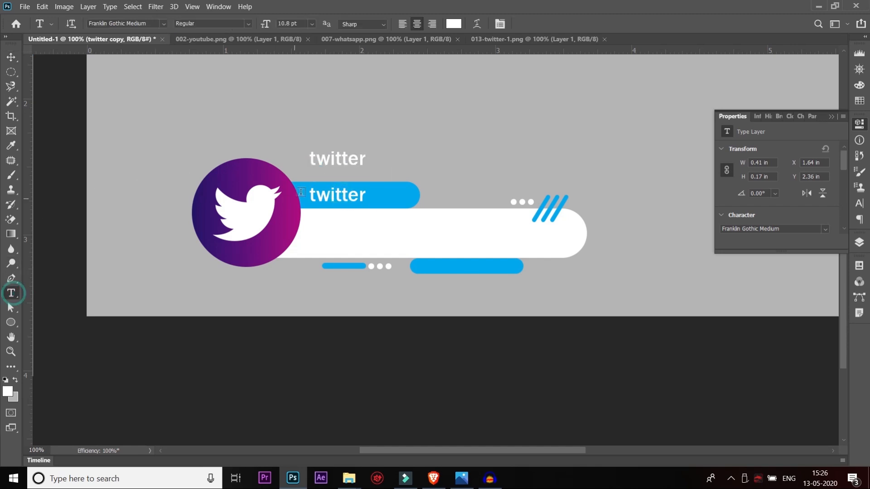
double_click(337, 166)
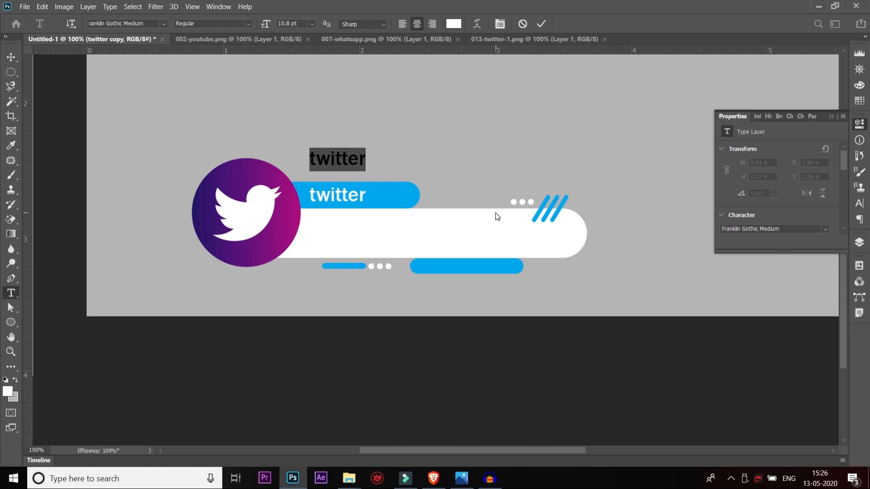
key(BackSpace)
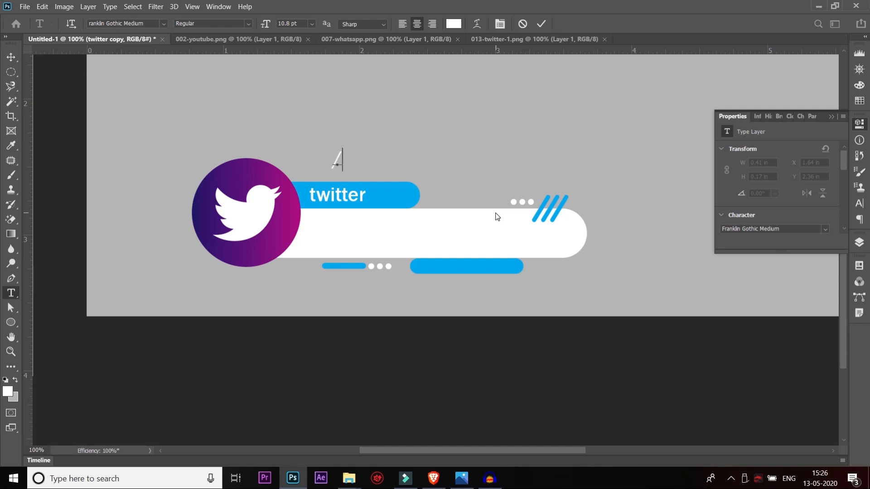
text(/techpix)
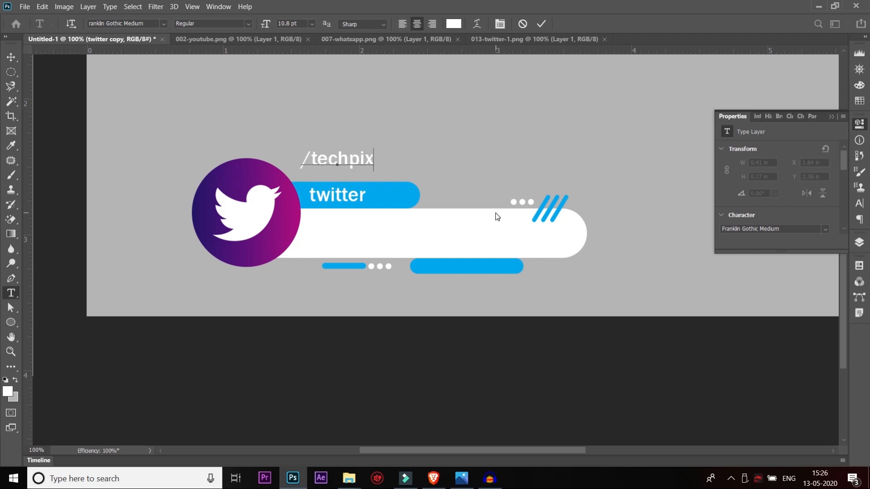
text(studio)
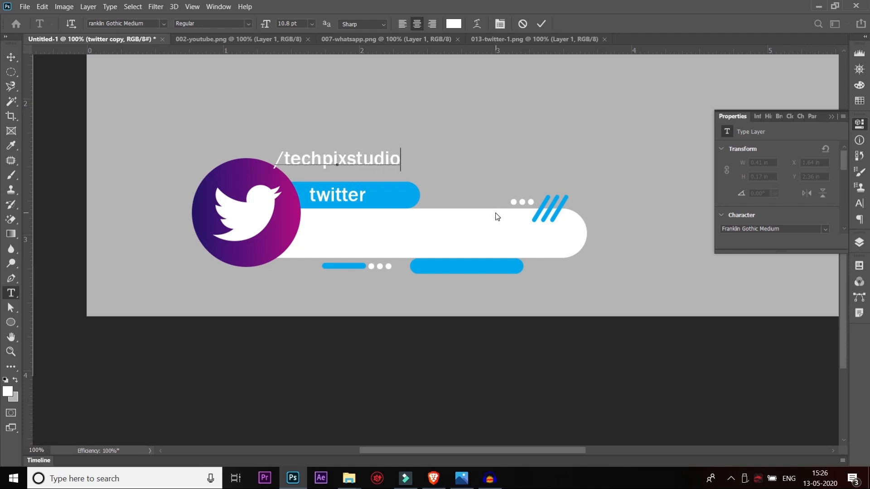
key(ctrl+Return)
click(11, 58)
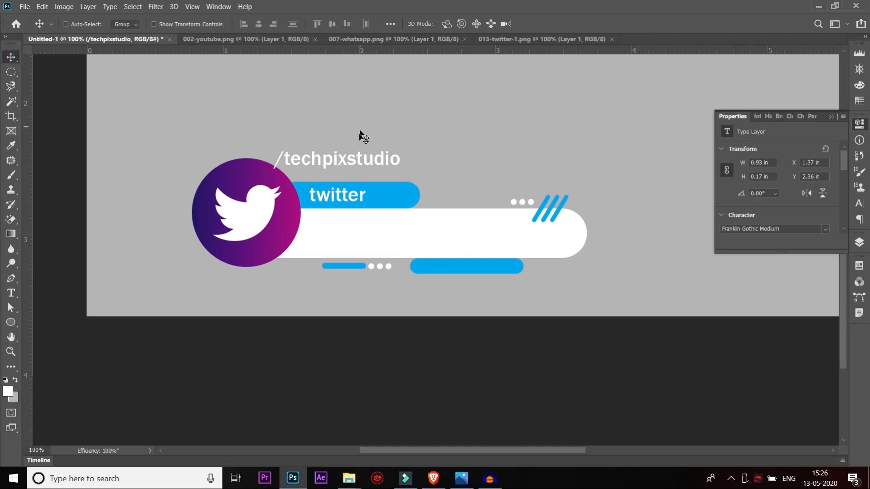
- Recolour the "/techpixstudio" text with the bar's blue (#03a9f4) and move it onto the white bar below "twitter"
click(11, 293)
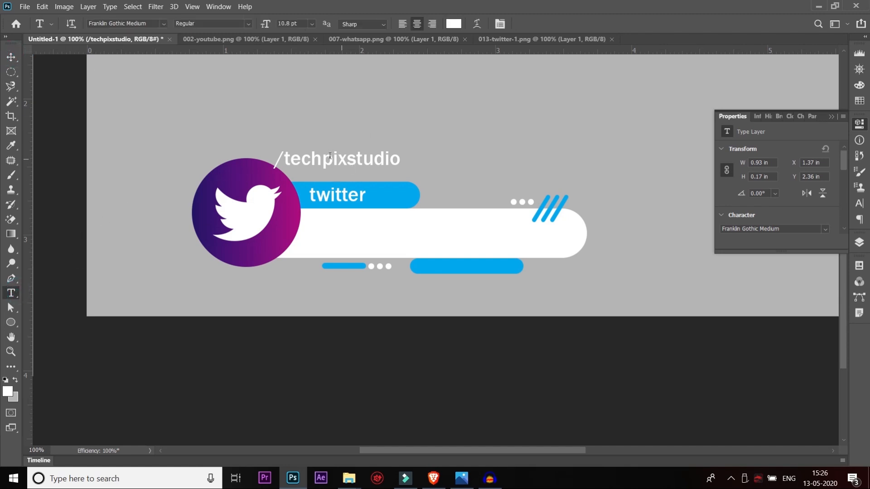
click(329, 156)
key(ctrl+a)
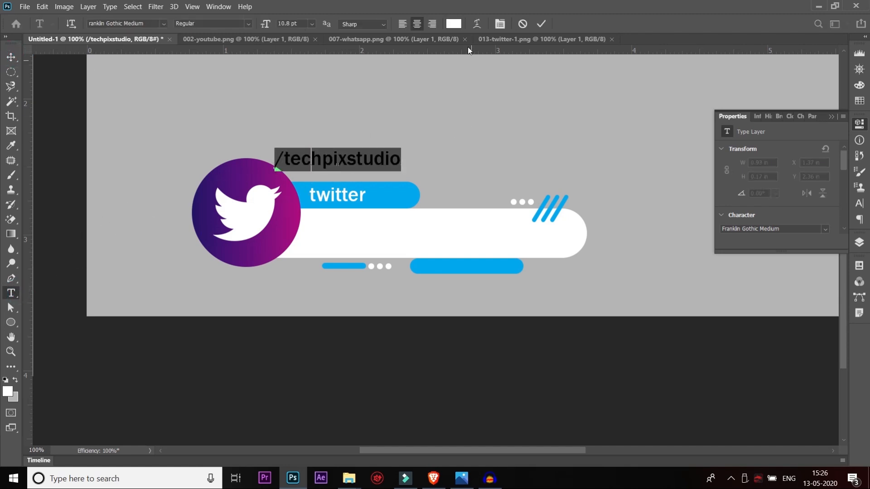
click(454, 24)
click(401, 190)
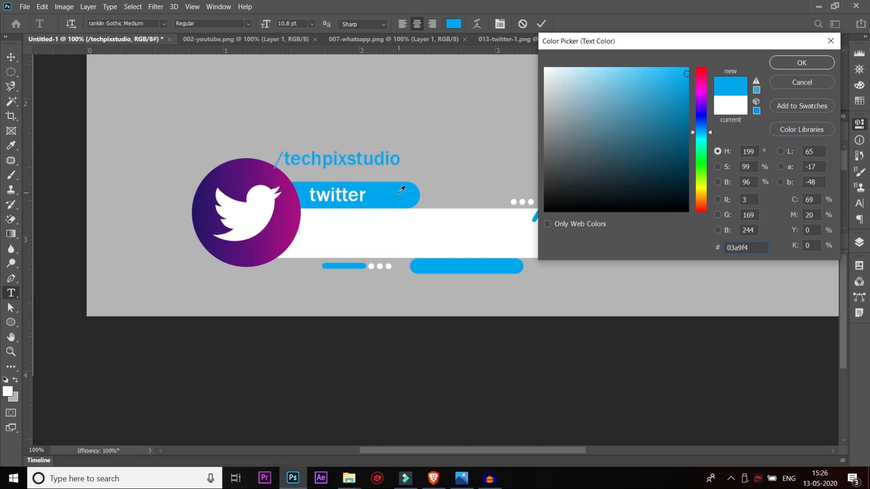
click(805, 64)
click(18, 57)
drag(336, 164, 371, 235)
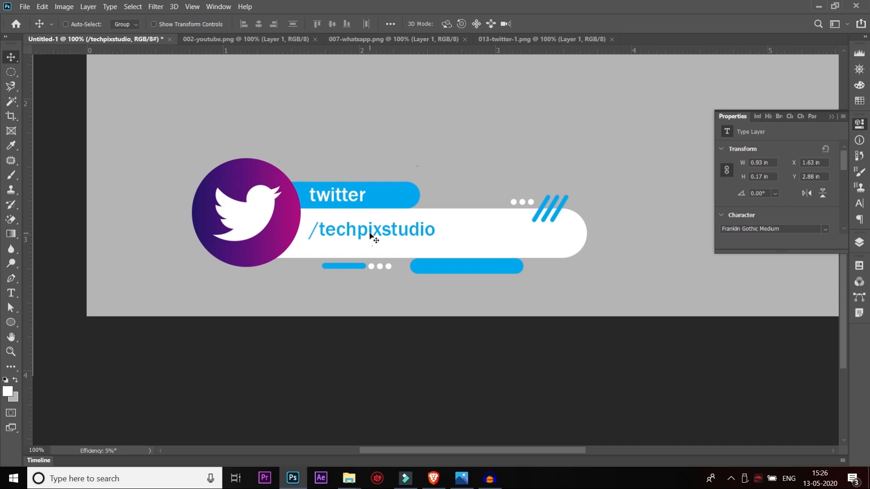
- Set the font size of the "/techpixstudio" text to 15 pt
click(12, 293)
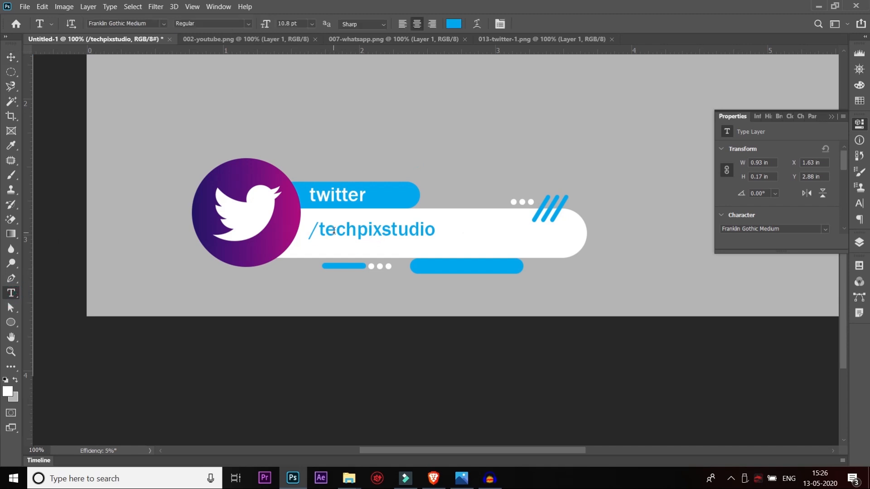
click(350, 231)
key(ctrl+a)
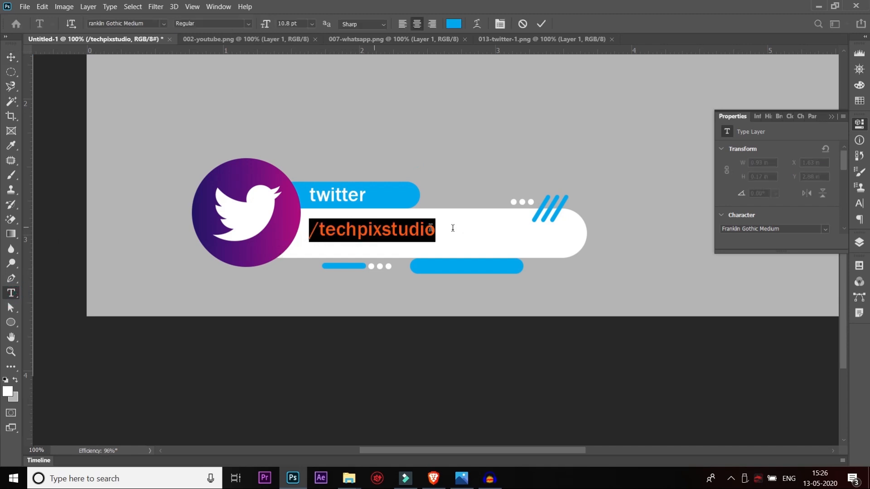
click(305, 21)
text(15)
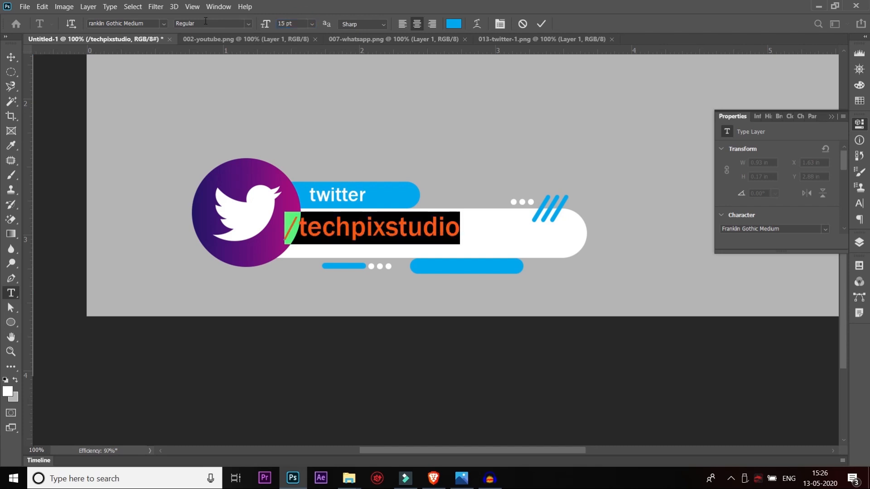
- Align the "/techpixstudio" text's start with "twitter" and nudge it down to centre it vertically in the white bar
click(12, 57)
drag(400, 237, 427, 240)
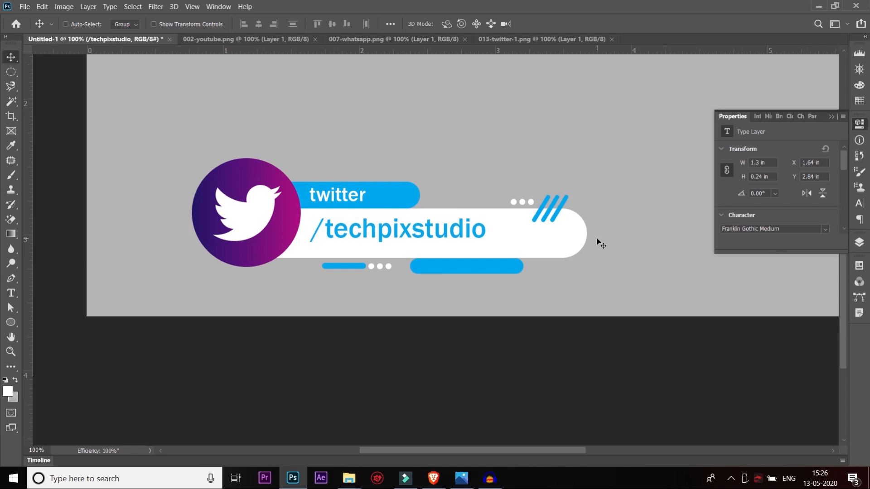
key(Down)
key(Down)
key(Down)
key(Down)
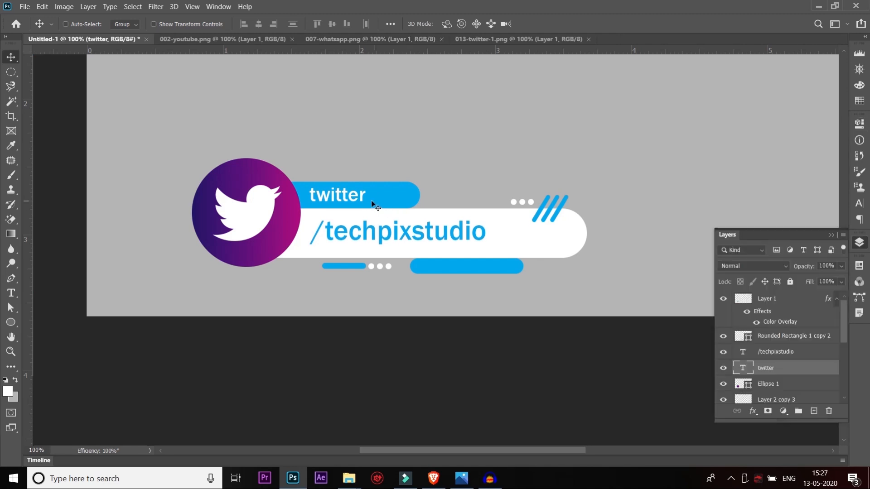
- Duplicate the "twitter" text onto the lower blue bar and bring the copy to the front of the layer stack
right_click(362, 195)
click(362, 195)
right_click(367, 197)
click(381, 200)
drag(359, 194, 458, 265)
key(ctrl)
key(ctrl+shift+bracketright)
- Set the copied "twitter" text to 7 pt and shift it up to fit inside the lower blue bar
key(t)
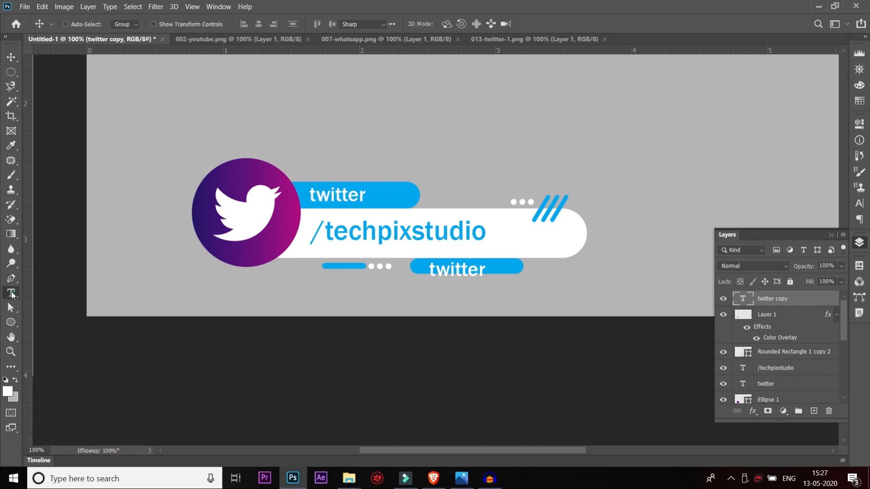
double_click(447, 267)
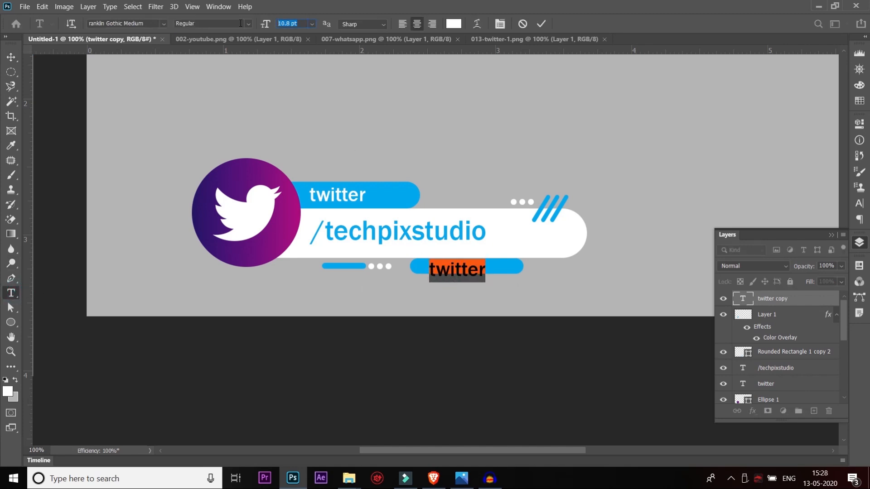
text(7)
key(Return)
key(ctrl+Return)
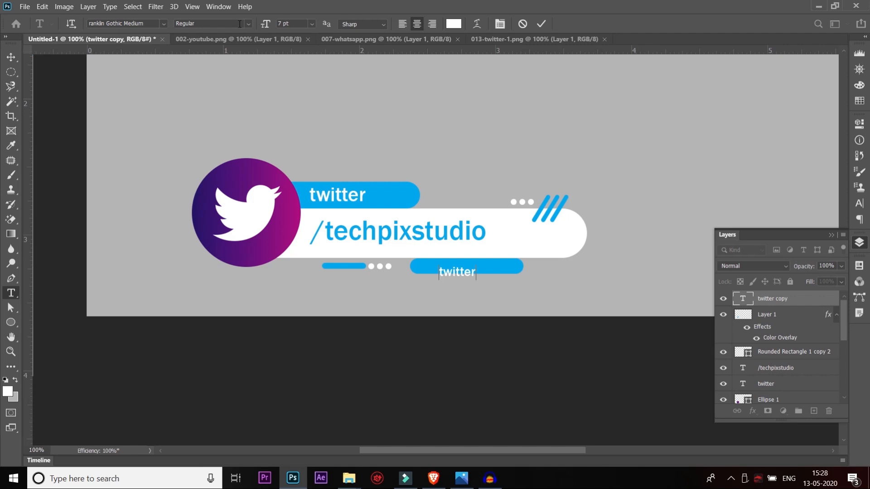
key(v)
drag(453, 274, 452, 271)
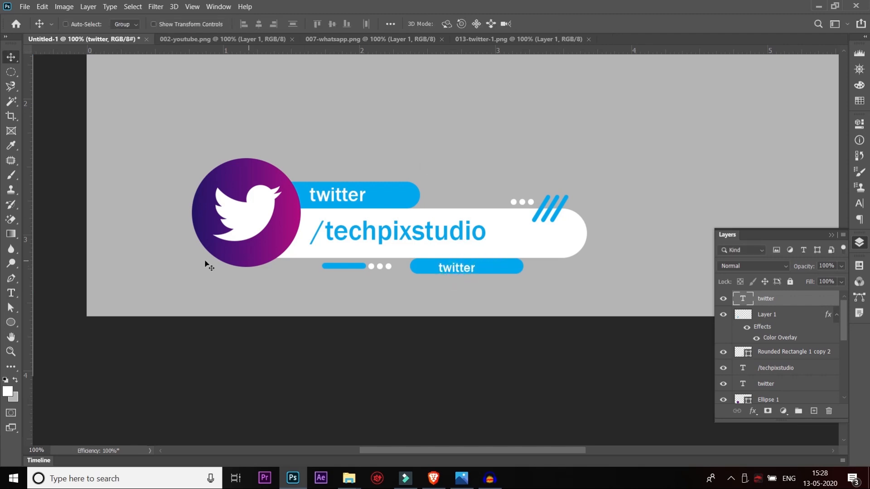
- Replace the wording of the text on the lower blue bar with "Follow us"
click(12, 292)
double_click(457, 268)
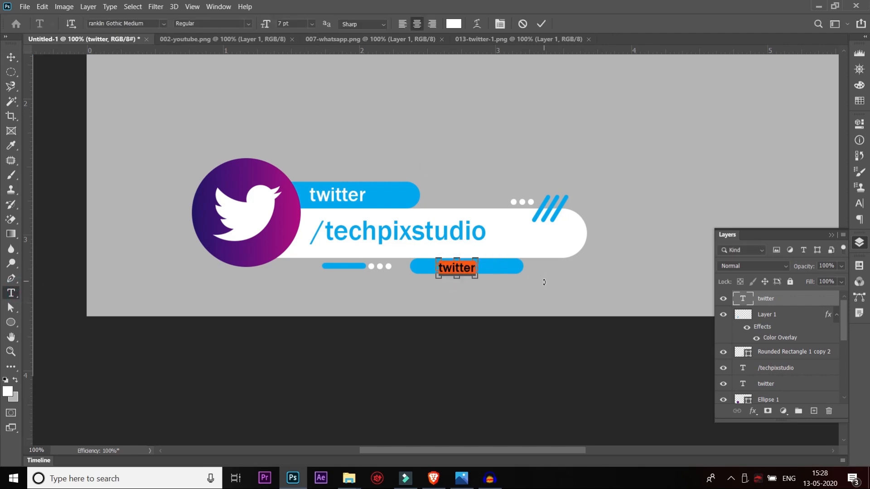
text(Follow us)
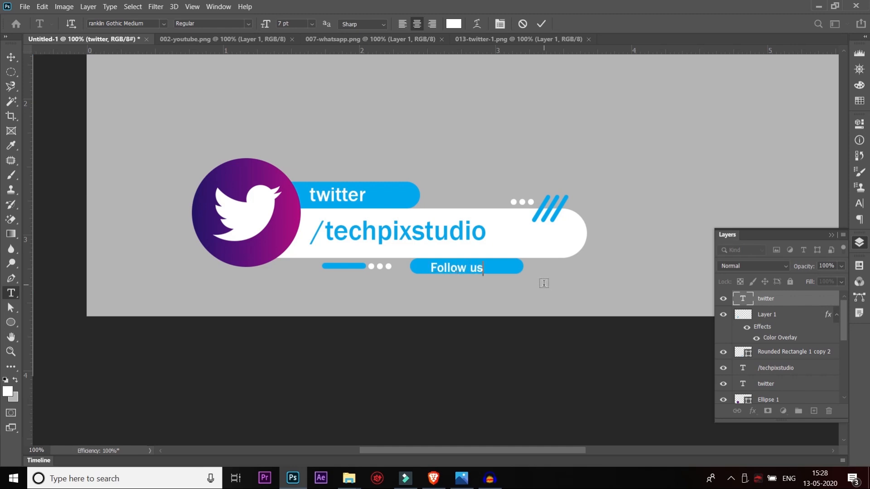
key(ctrl+Return)
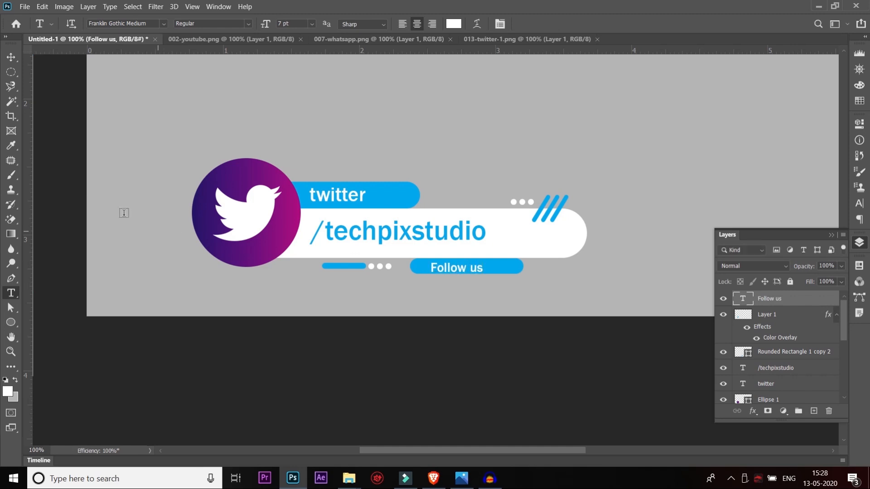
- Centre the "Follow us" text horizontally and vertically within the lower blue bar
click(11, 58)
key(Up)
key(Up)
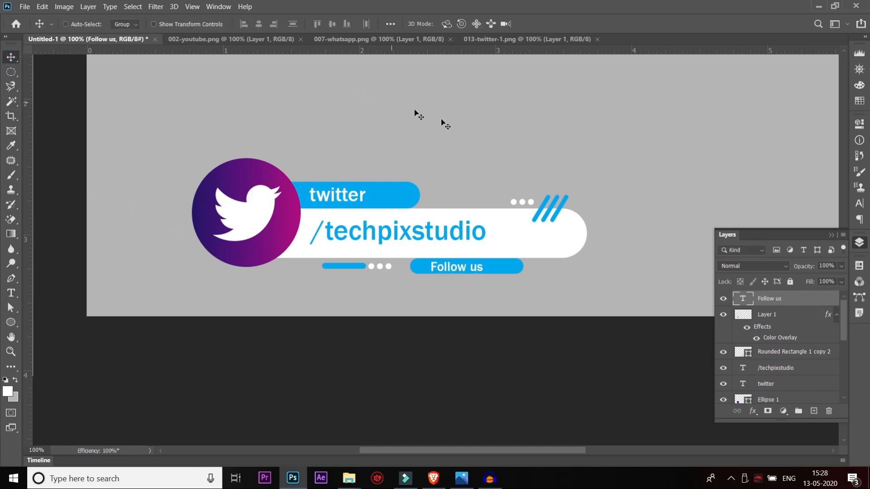
key(Right)
key(Left)
key(Left)
key(Left)
key(Left)
key(Left)
key(Left)
key(Left)
key(Left)
key(Left)
key(Left)
key(Left)
key(Left)
key(Left)
key(Left)
key(Left)
key(Left)
key(Left)
key(Left)
key(Left)
key(Left)
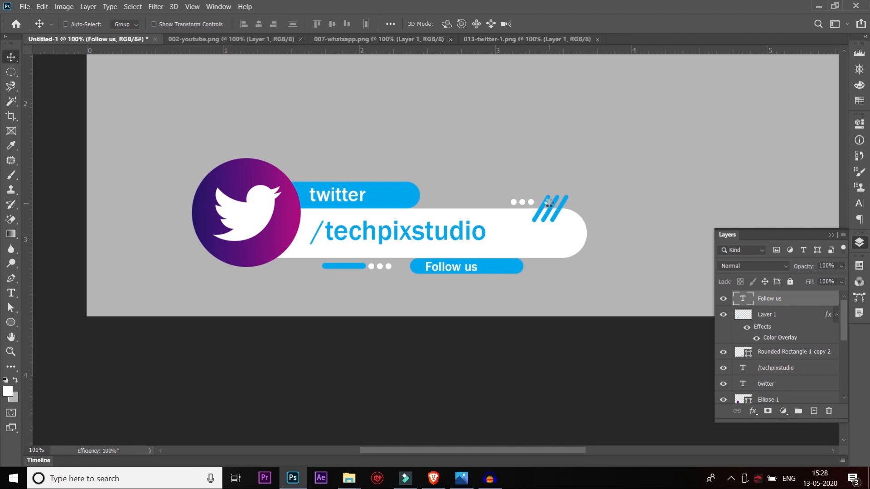
drag(459, 270, 468, 271)
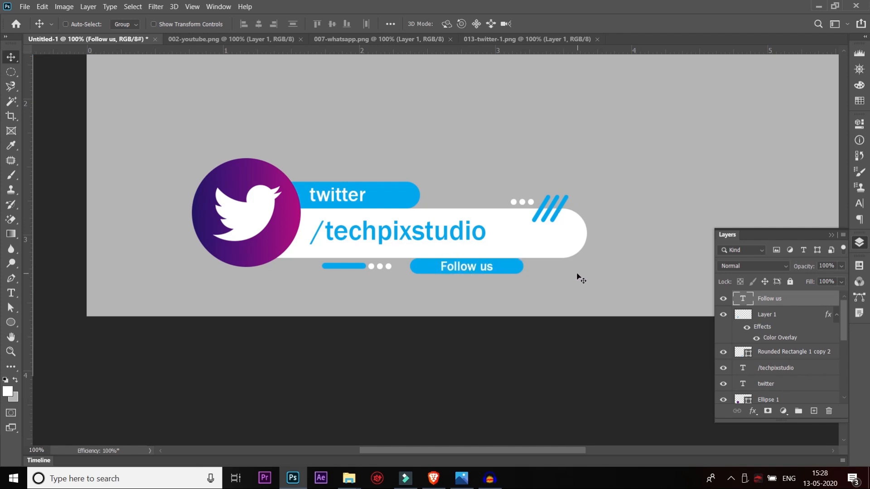
key(Left)
key(Left)
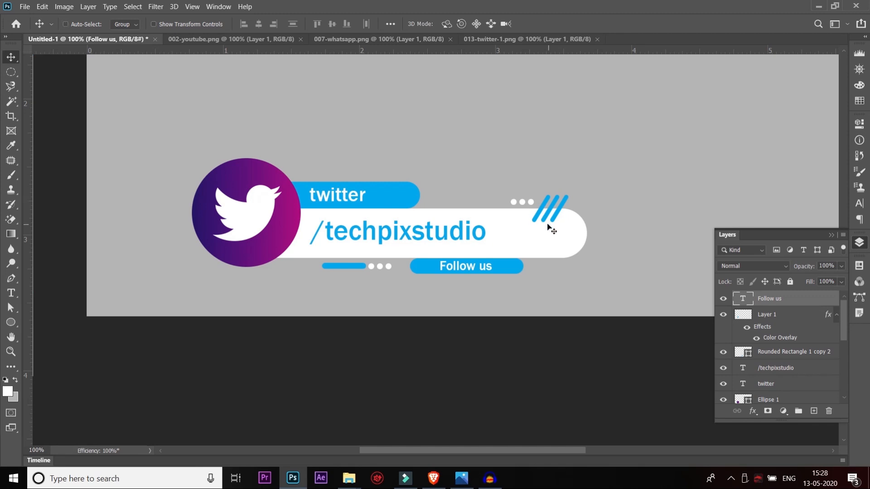
- Toggle the Background layer off and back on to check the lower third against transparency
drag(841, 329, 850, 410)
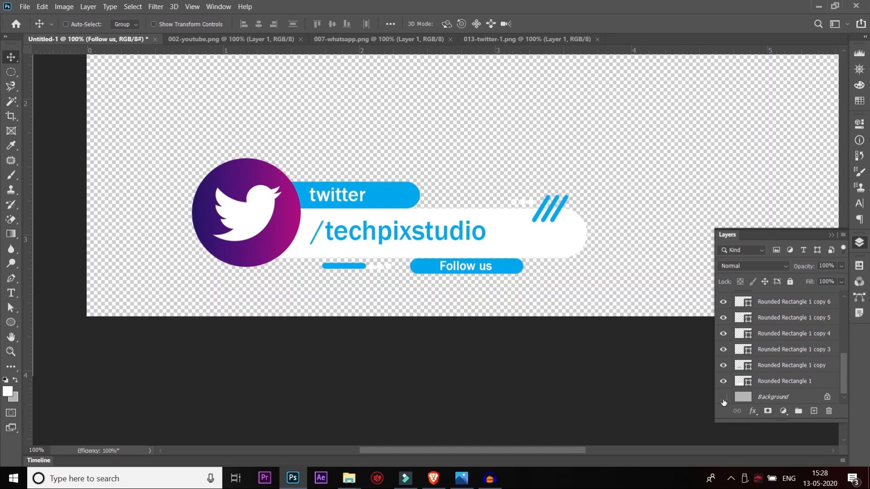
click(724, 398)
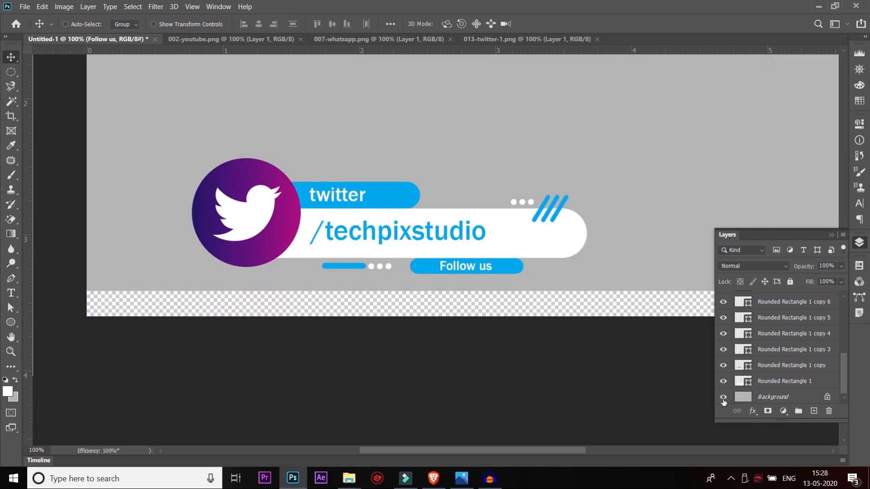
- Add a drop shadow to the large white bar with 9% opacity, 4 px distance, 21% spread and 8 px size
right_click(562, 254)
click(574, 258)
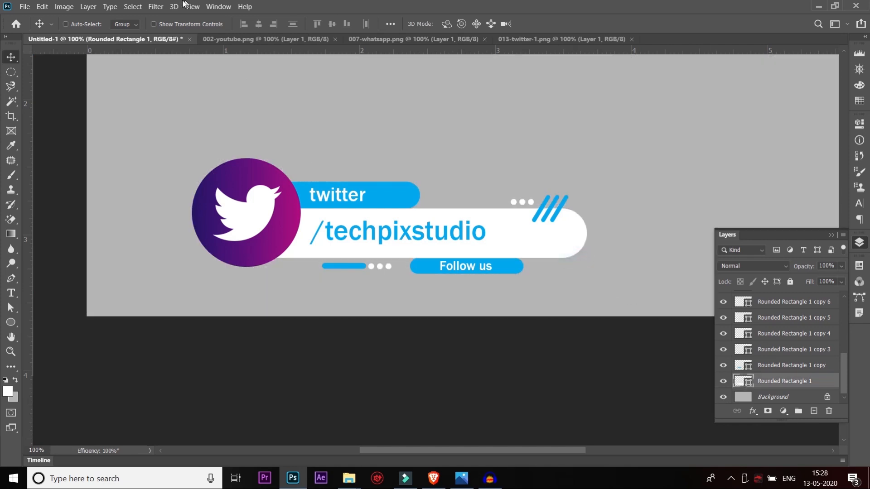
right_click(776, 382)
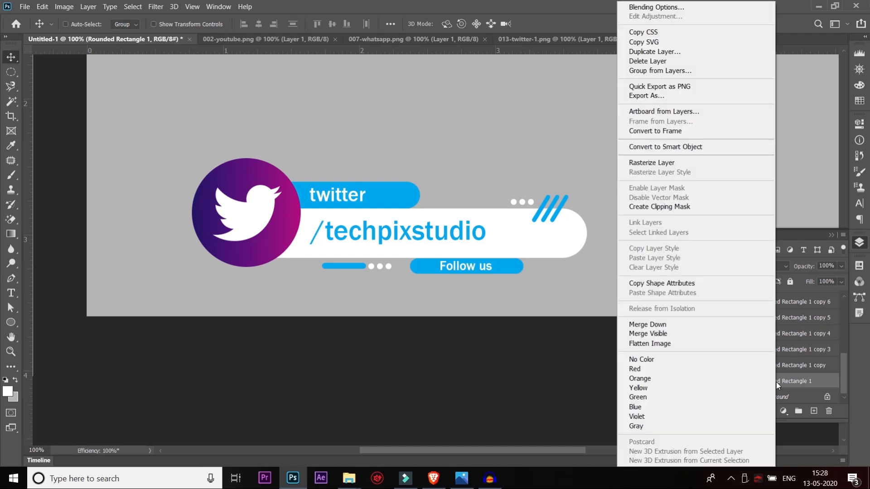
click(652, 10)
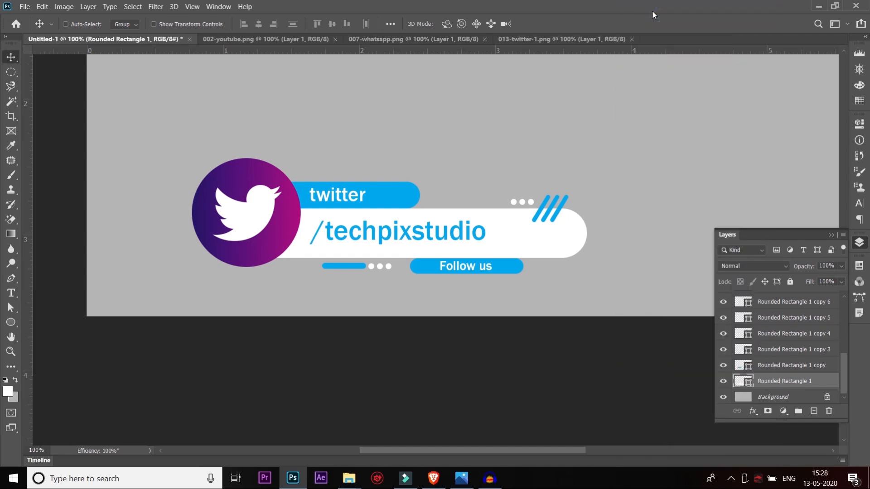
click(470, 297)
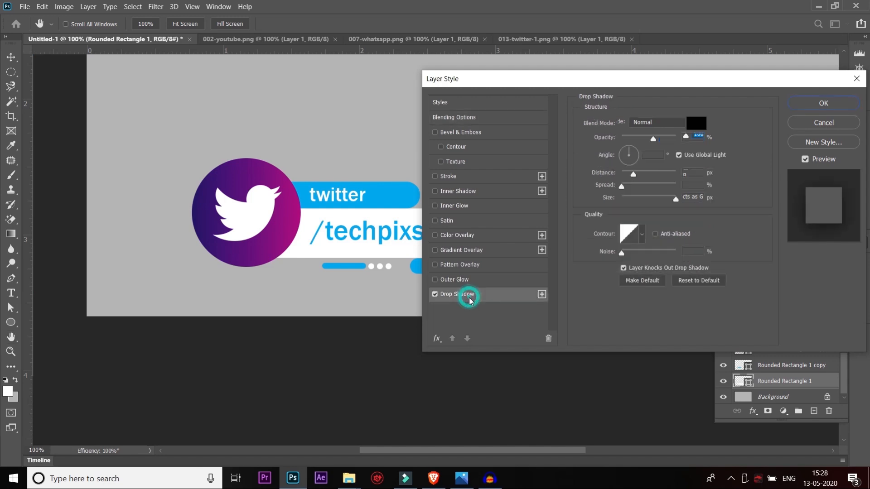
drag(563, 84, 709, 67)
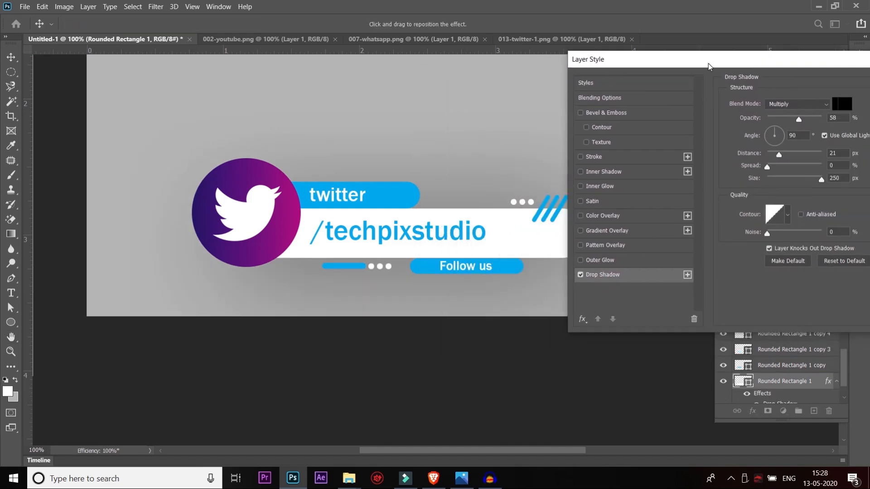
drag(779, 155, 770, 156)
drag(808, 180, 773, 182)
drag(789, 119, 773, 121)
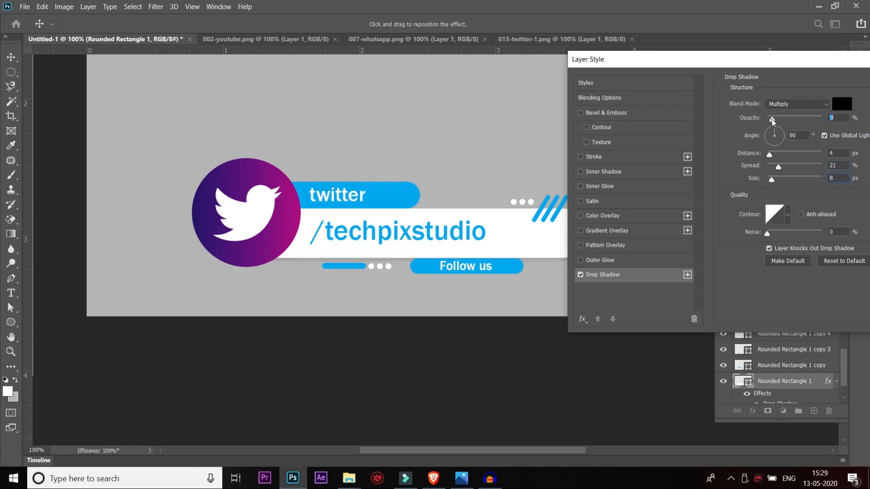
key(Return)
- Nudge the white bird icon two pixels to the right within the gradient circle
right_click(247, 217)
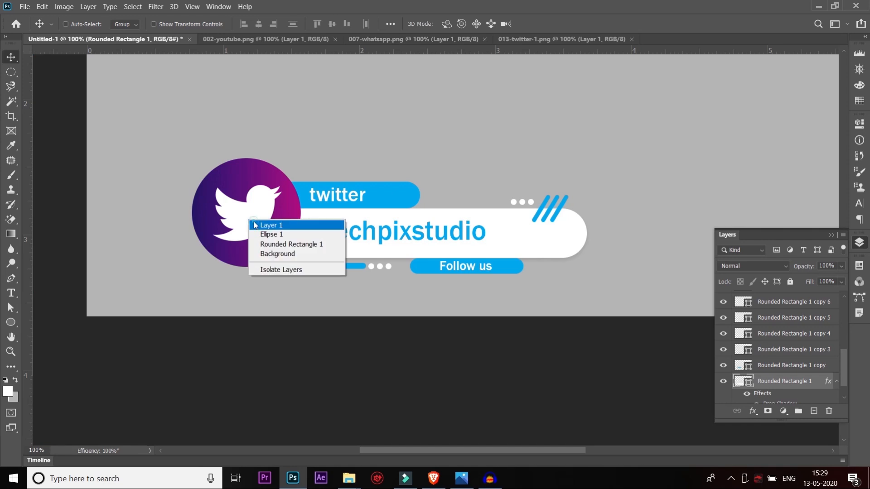
click(260, 225)
key(Right)
key(Right)
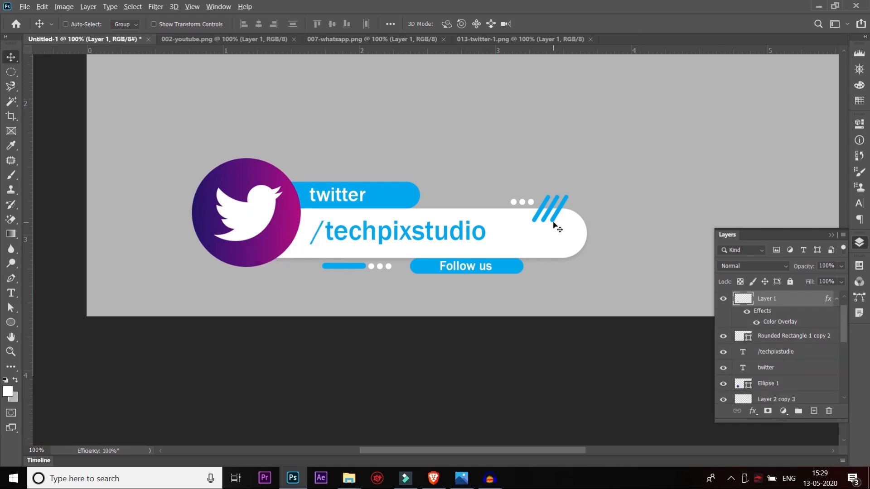
- Add a drop shadow to the bird icon with 29% opacity, 8 px distance, 13% spread and 18 px size
key(alt+l)
key(y)
key(c)
right_click(263, 213)
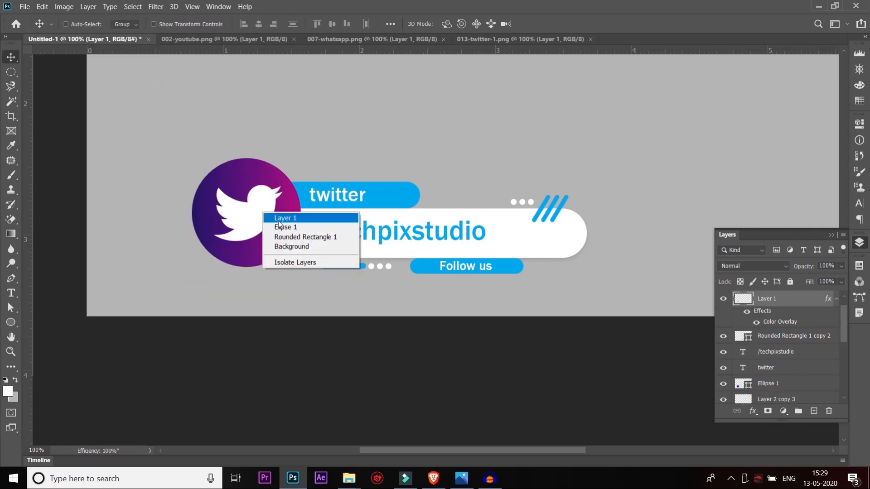
click(287, 218)
key(alt+l)
key(Escape)
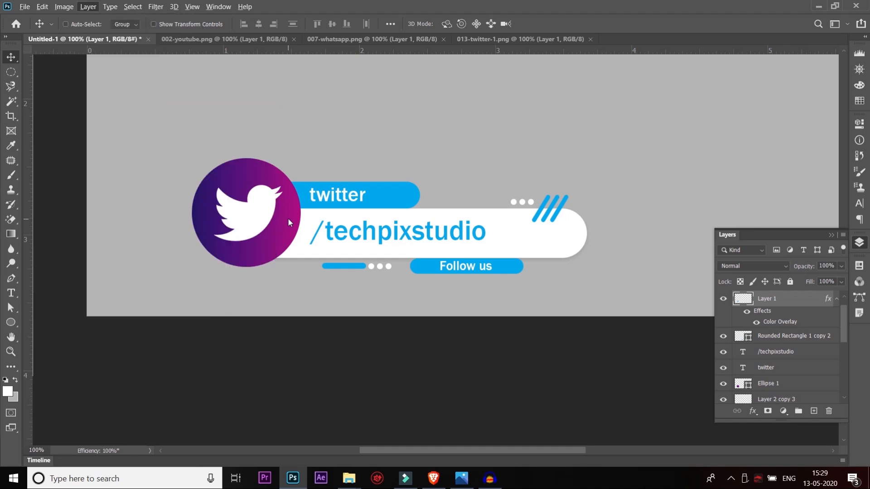
key(d)
drag(655, 119, 687, 120)
drag(633, 154, 609, 166)
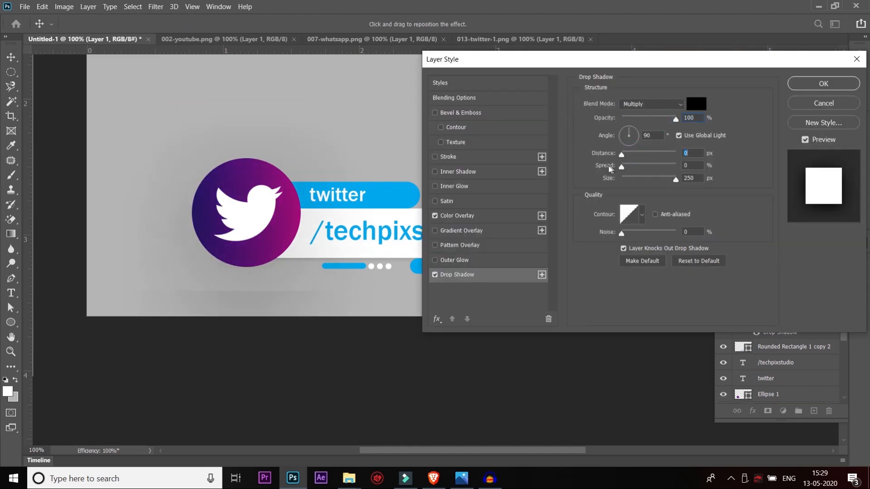
drag(673, 180, 626, 155)
drag(676, 119, 641, 127)
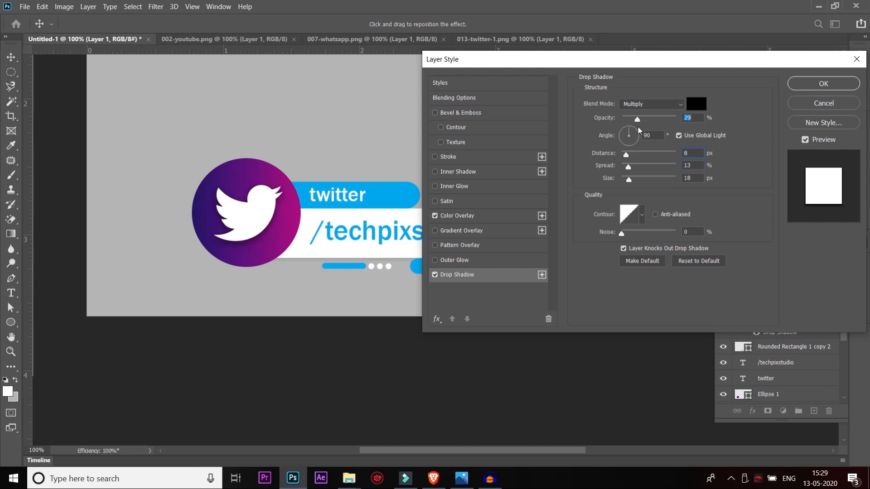
key(Return)
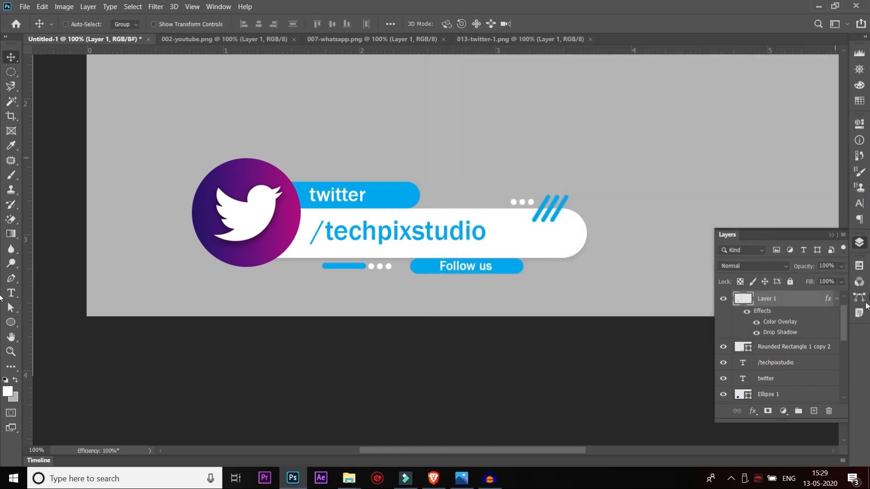
- Hide the grey Background layer and select the bird icon's layer
drag(844, 325, 839, 381)
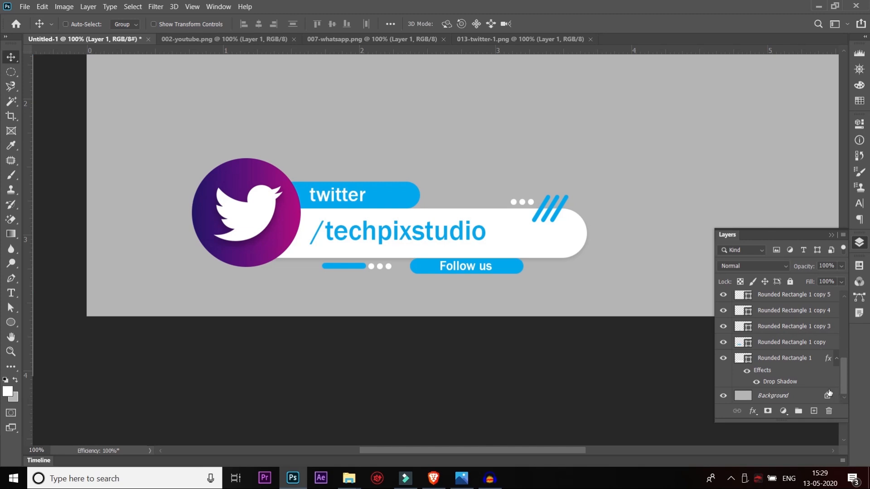
click(725, 396)
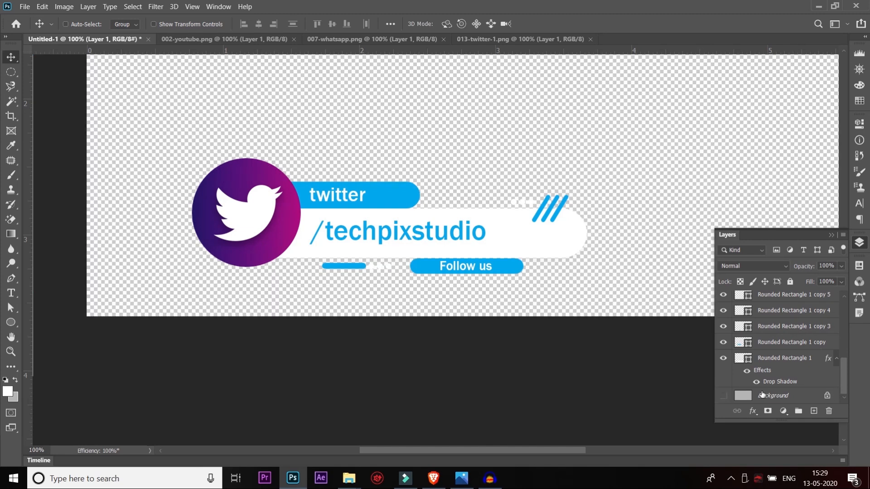
right_click(257, 210)
click(272, 216)
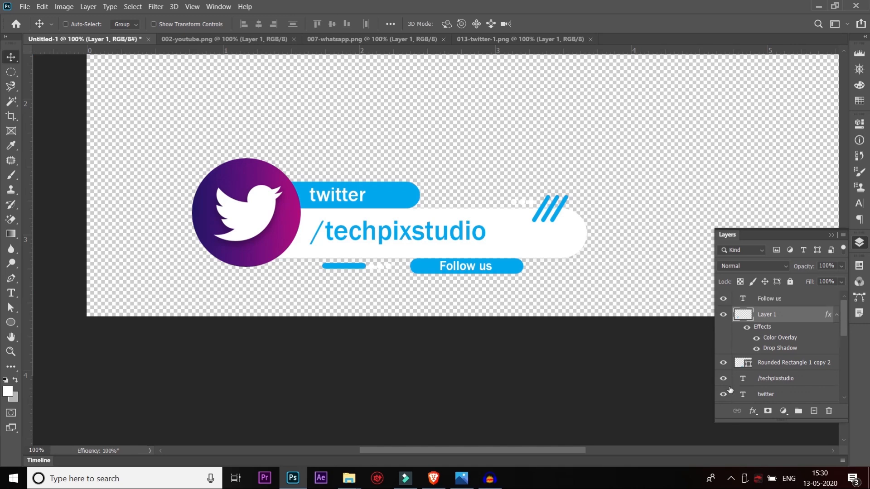
- Hide all the other lower third layers so that only the bird icon's layer is shown
drag(844, 325, 842, 394)
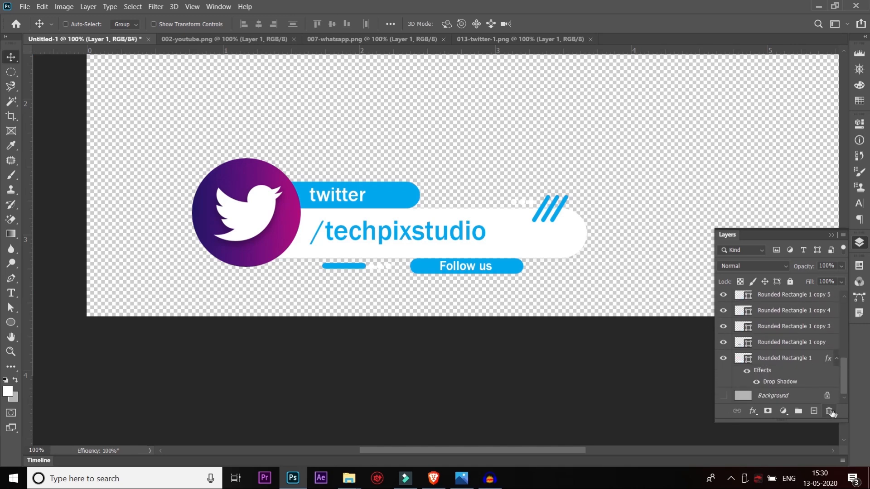
drag(724, 361, 725, 274)
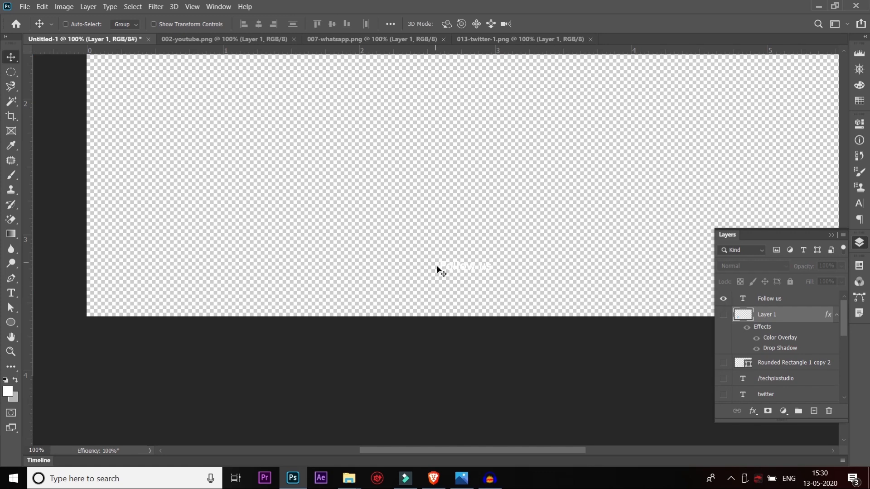
click(724, 300)
click(723, 315)
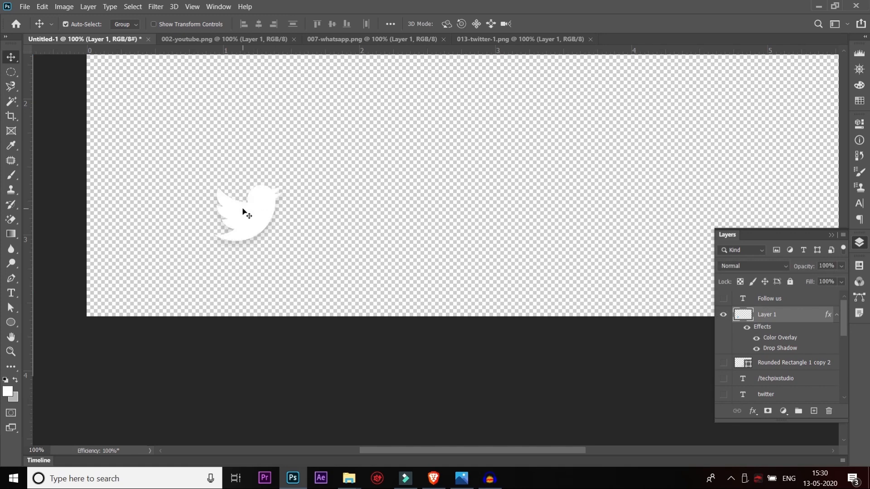
- Begin saving the isolated bird icon and create a "Twitter" folder inside Desktop > Lowethirds Sample 1 as the destination
key(ctrl)
click(25, 7)
click(62, 137)
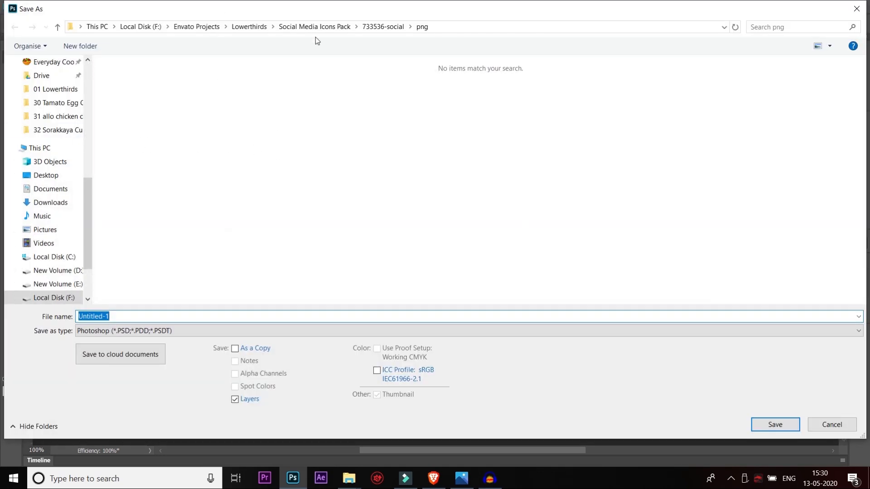
click(89, 214)
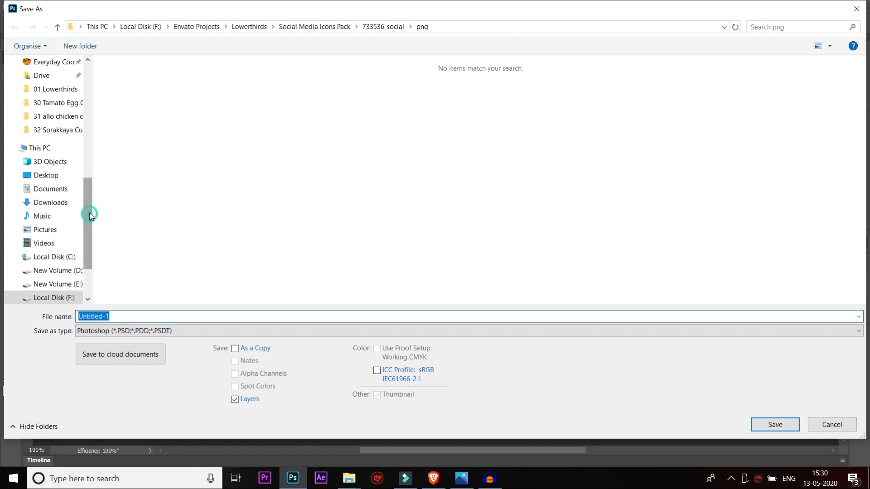
drag(89, 215, 89, 102)
click(48, 83)
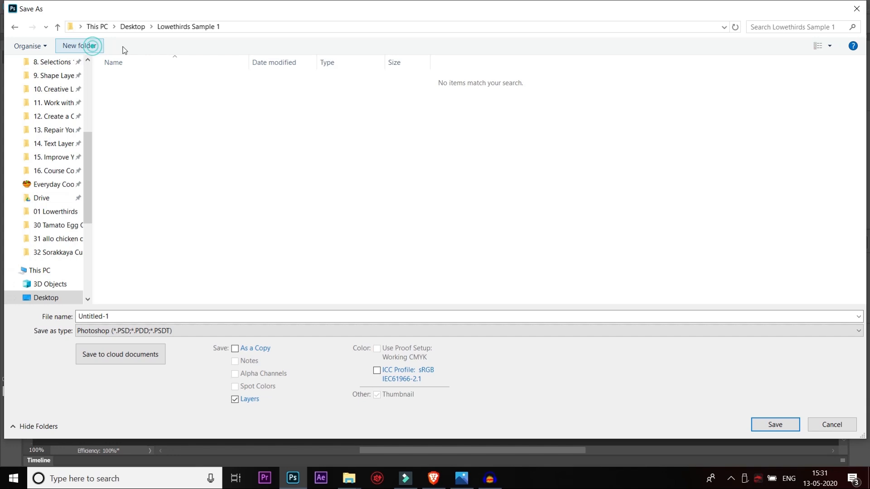
click(79, 46)
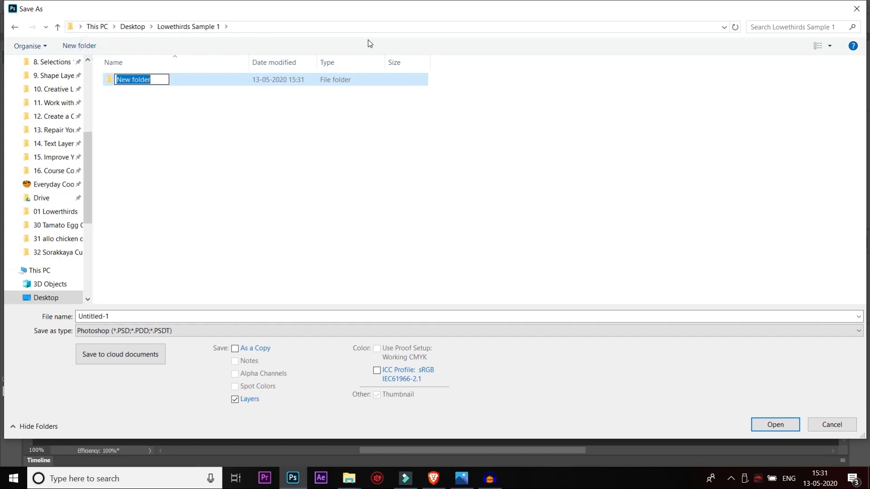
text(Twitte)
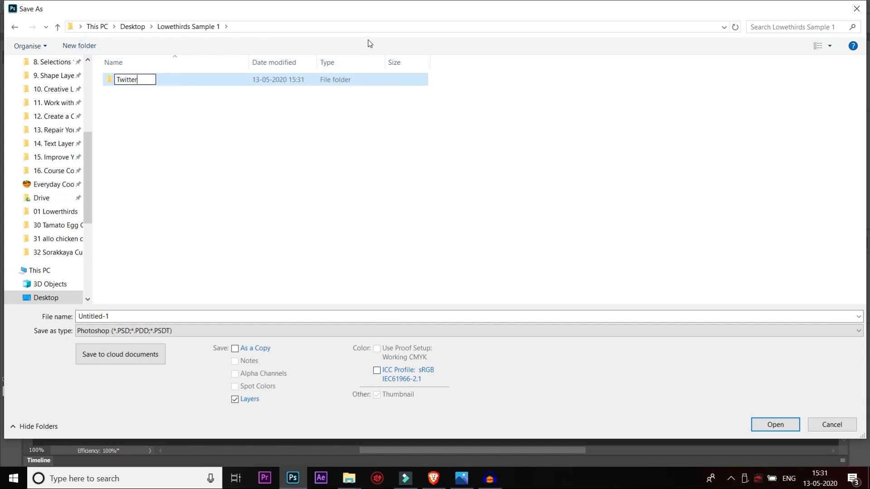
text(r)
key(Return)
key(Return)
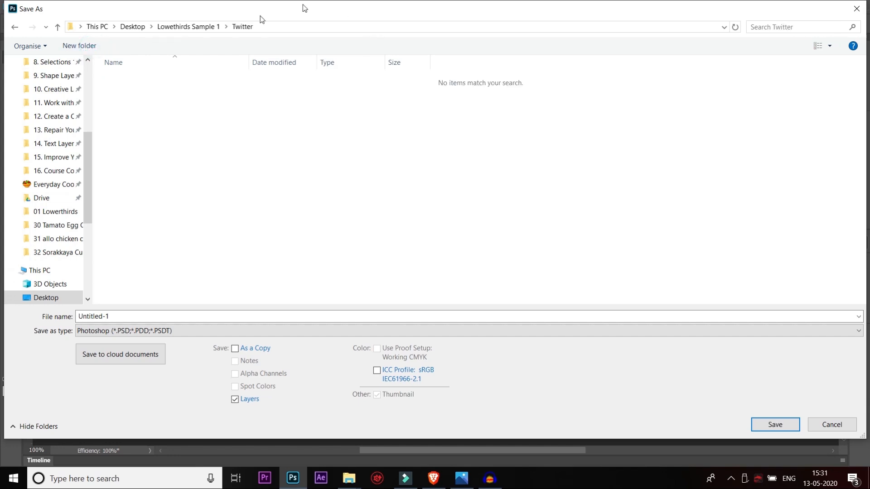
- Save the bird icon as a PNG named "icon" with the Large file size (Fastest saving) option
text(icon)
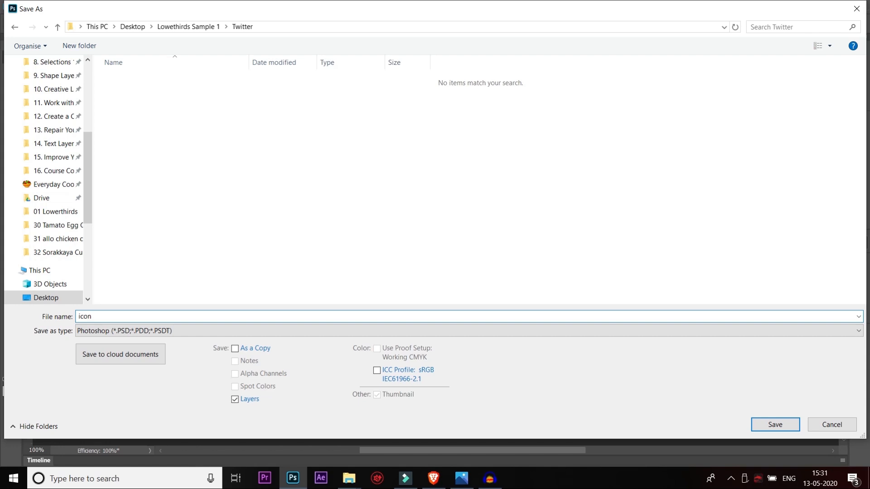
key(Tab)
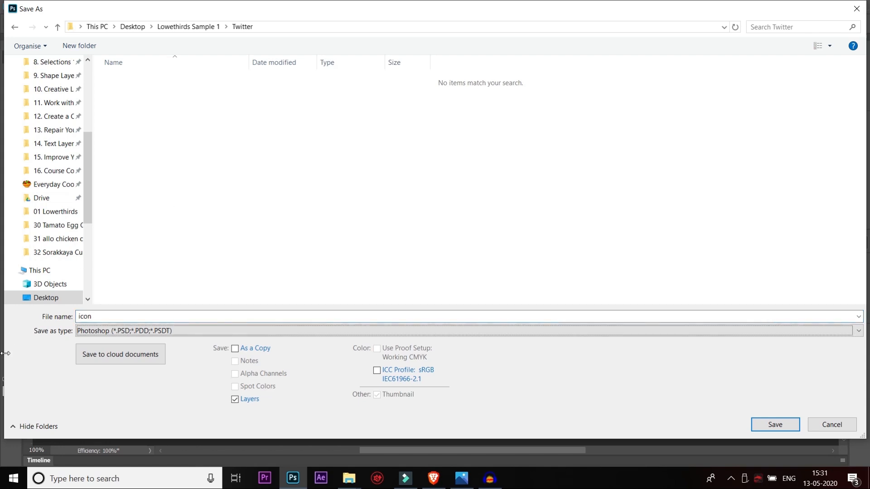
click(97, 331)
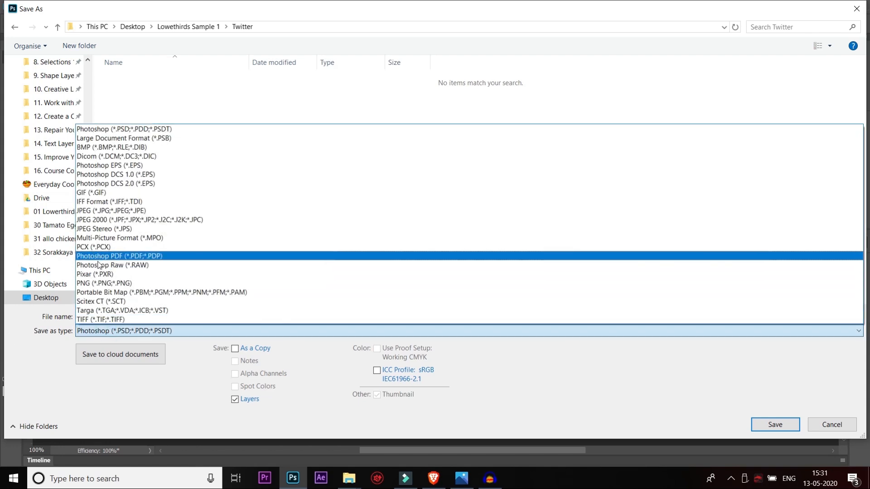
click(102, 284)
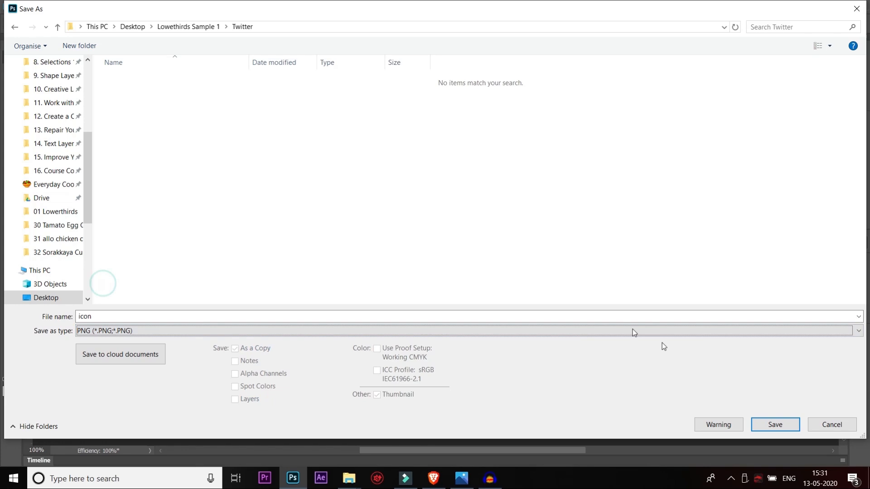
click(781, 429)
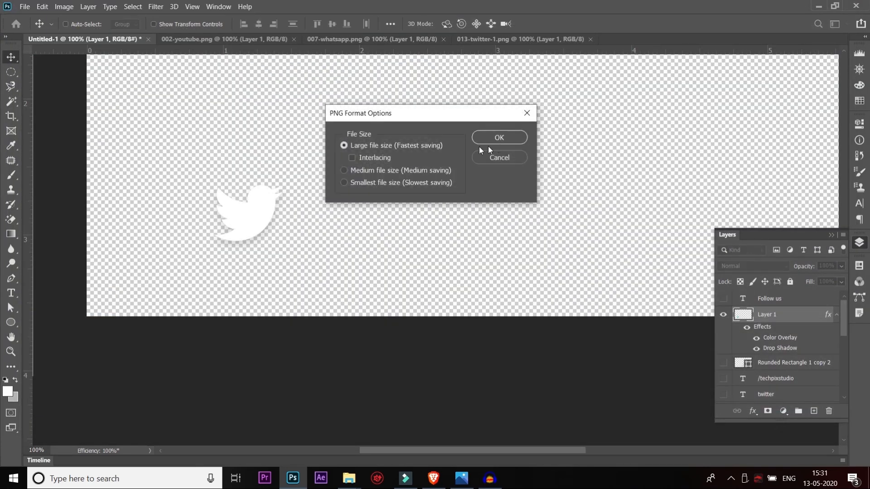
click(503, 138)
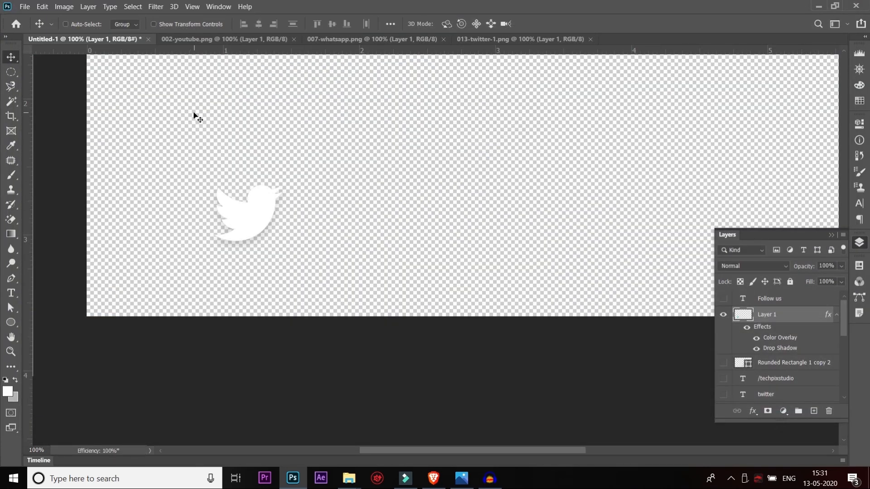
- Hide the bird icon, show only the large white bar's layer, Rounded Rectangle 1, and begin saving it as a new file
click(724, 316)
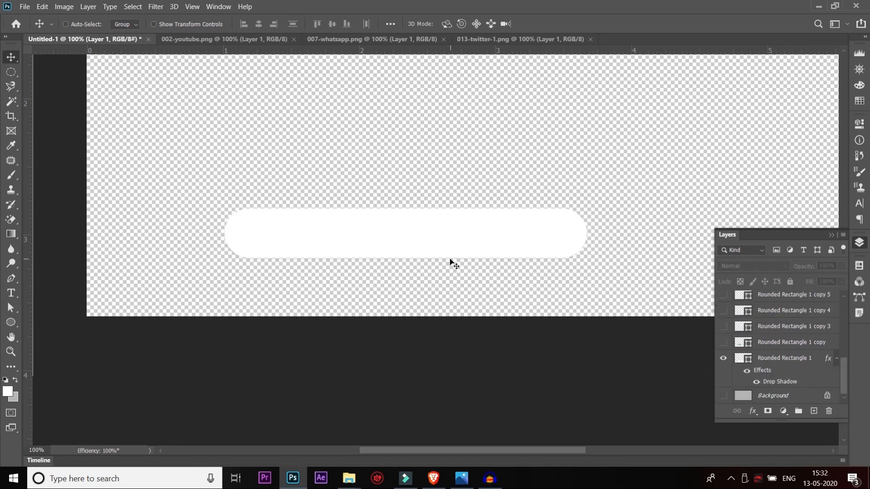
key(ctrl)
key(ctrl+shift+s)
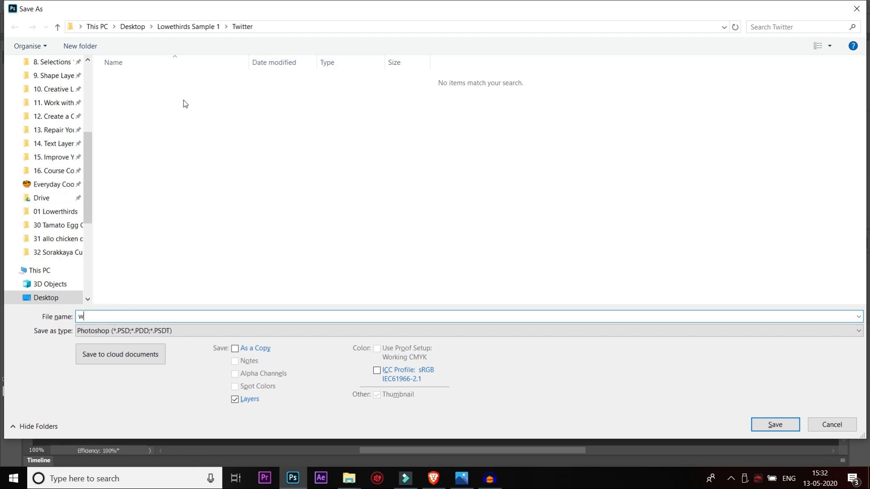
- Save the isolated white bar in the Twitter folder as a PNG named "white big strip"
text(white strip)
key(Tab)
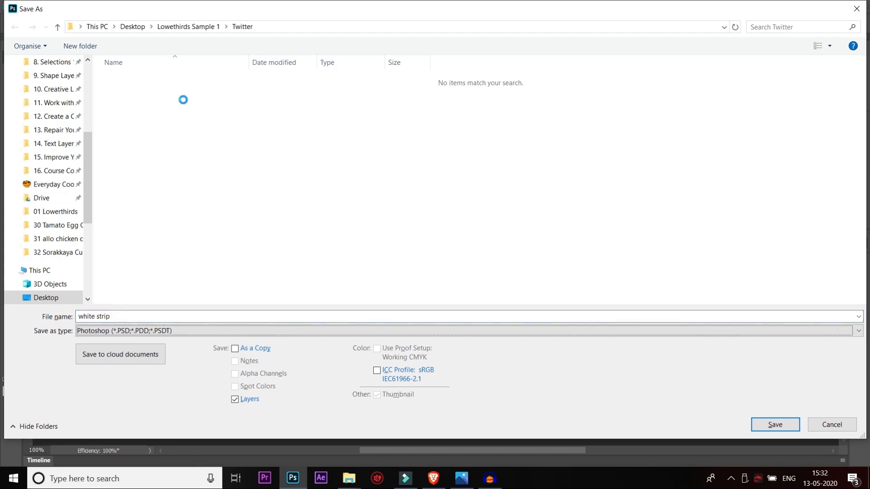
key(p)
key(p)
key(p)
key(p)
key(p)
key(p)
key(p)
key(p)
key(p)
key(p)
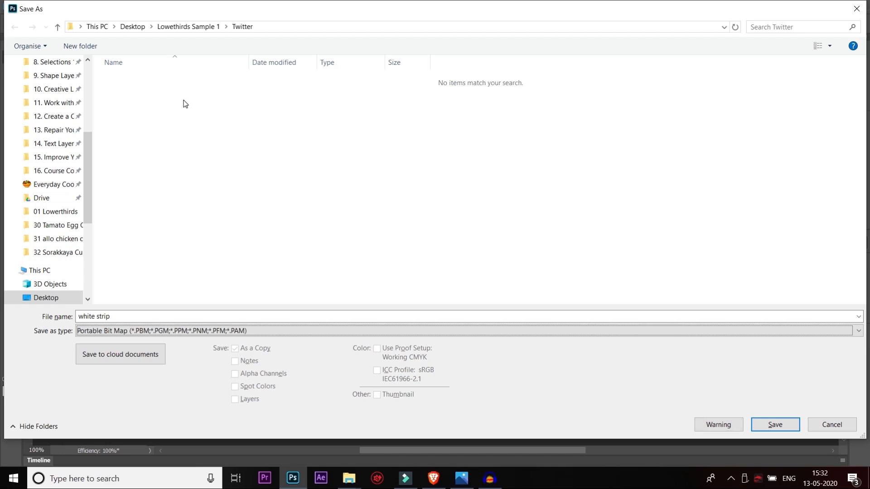
key(p)
key(p)
key(p)
key(p)
key(p)
key(p)
key(p)
key(p)
key(p)
key(p)
key(p)
key(p)
key(p)
key(p)
key(p)
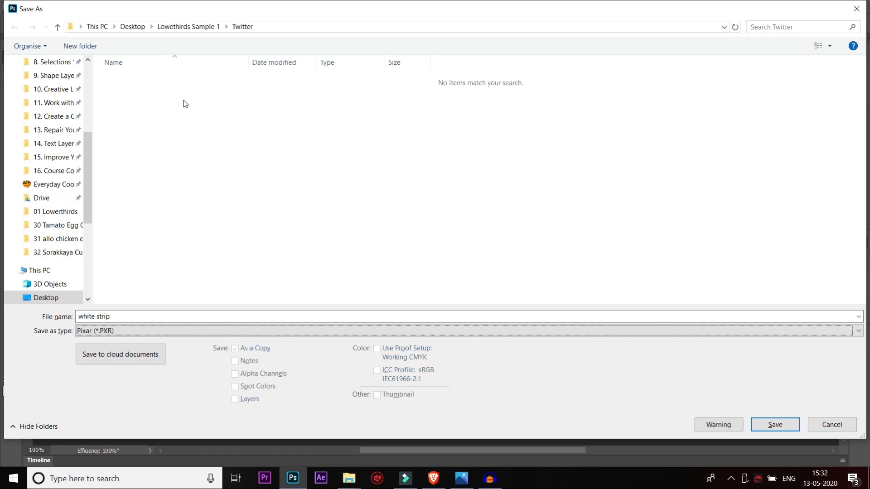
key(p)
key(p)
key(p)
key(p)
key(p)
key(p)
key(p)
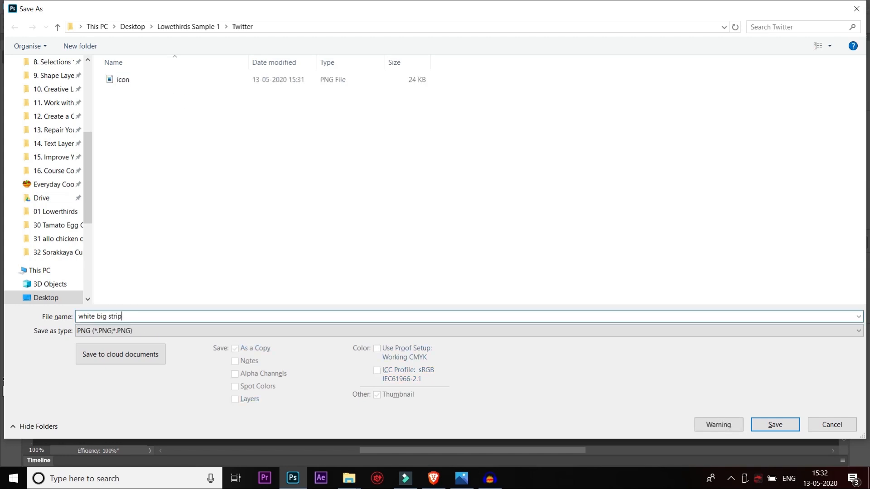
click(775, 425)
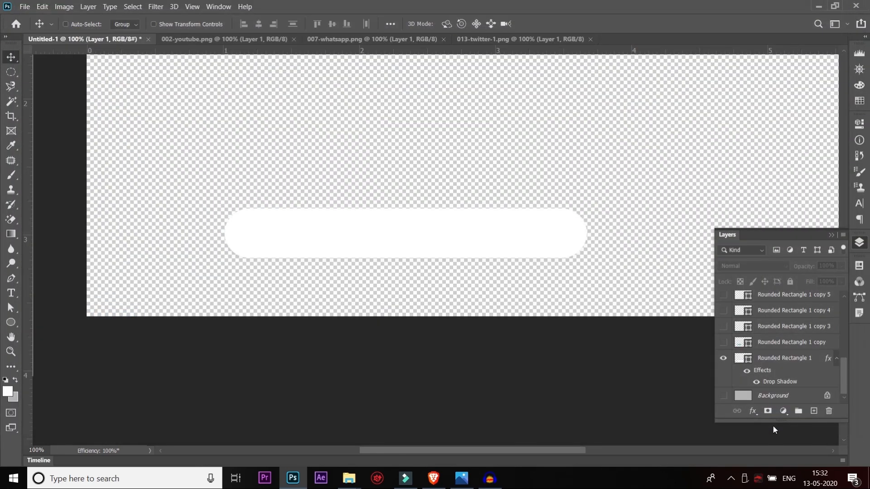
click(478, 143)
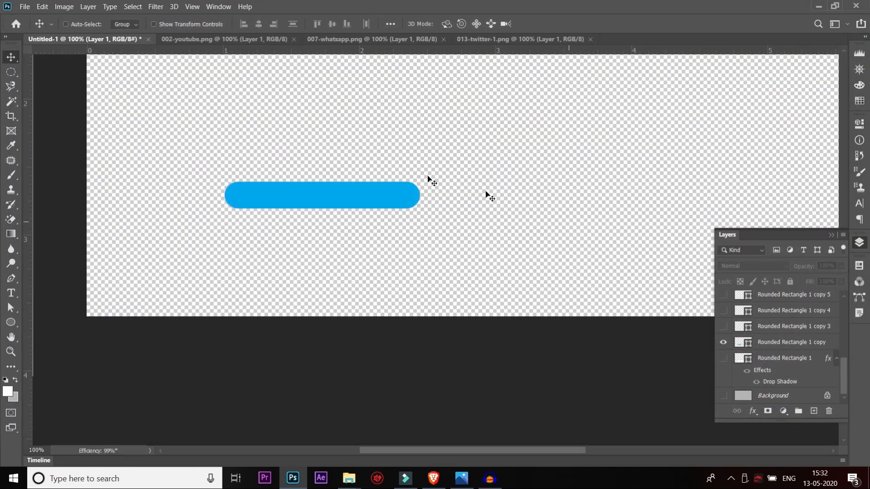
- With only the large blue bar, Rounded Rectangle 1 copy, shown, save it in the Twitter folder as a PNG named "Blue big strip"
key(ctrl+shift+s)
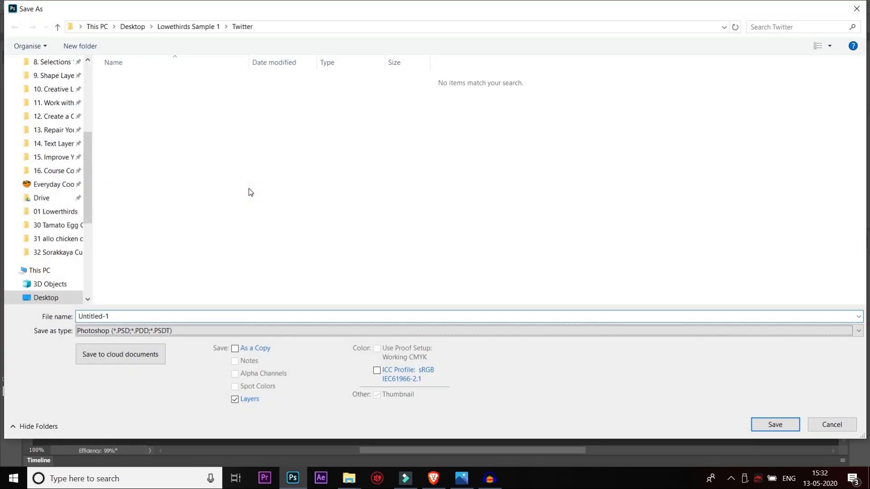
key(Tab)
key(p)
key(p)
key(p)
key(p)
key(p)
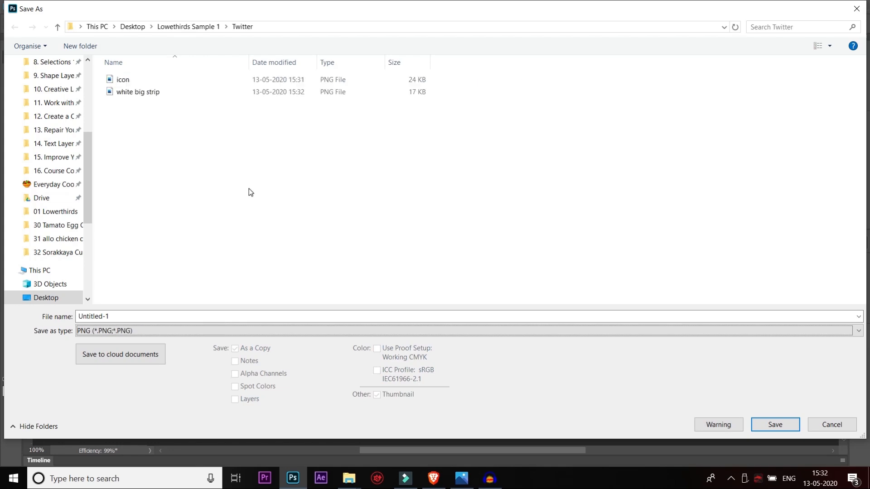
key(shift+Tab)
text(Blue)
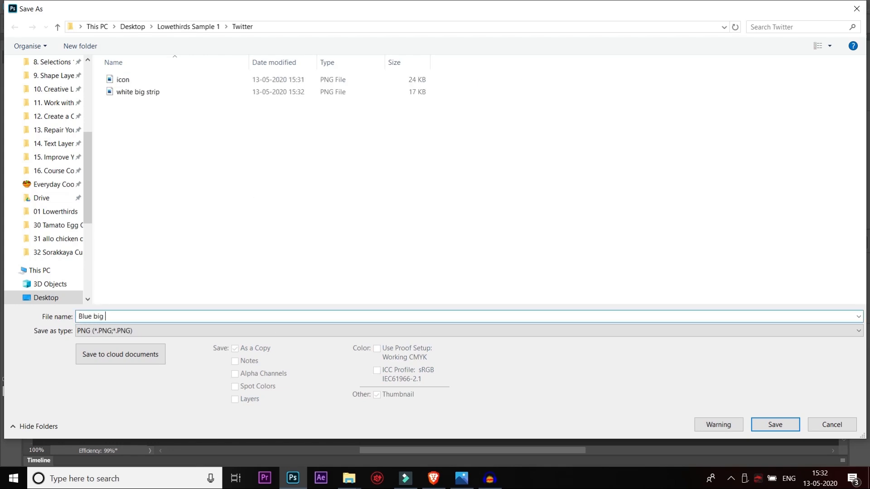
key(Return)
key(Return)
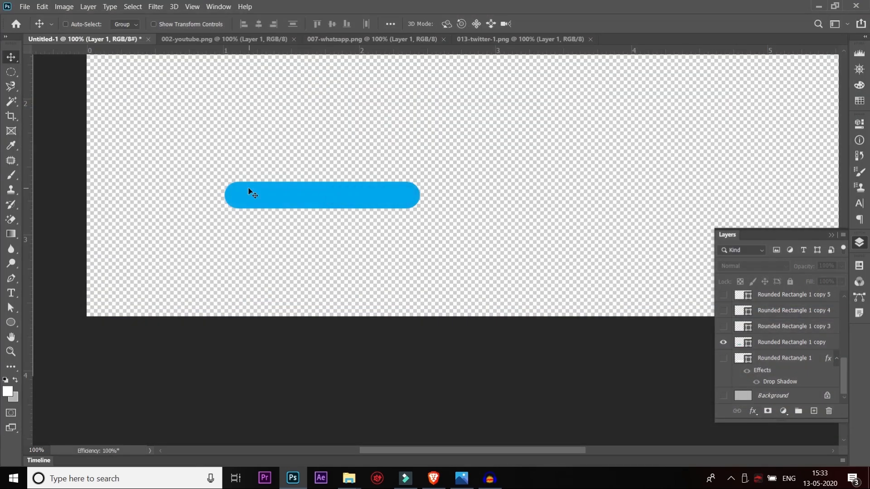
- Hide the large blue bar and preview the remaining layers one at a time to identify which element each holds
click(724, 342)
click(724, 326)
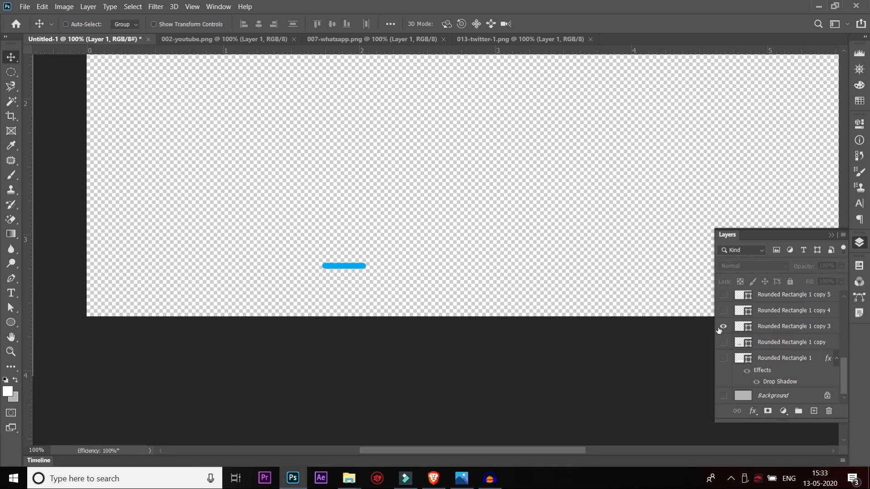
click(723, 327)
click(723, 310)
click(724, 311)
click(724, 295)
drag(844, 376, 844, 359)
click(724, 333)
click(724, 333)
click(723, 317)
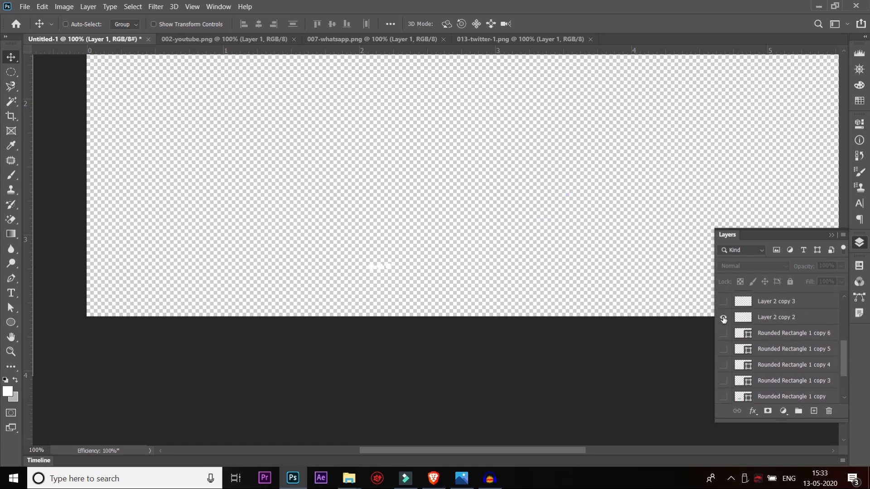
click(724, 317)
click(724, 302)
drag(844, 355, 844, 336)
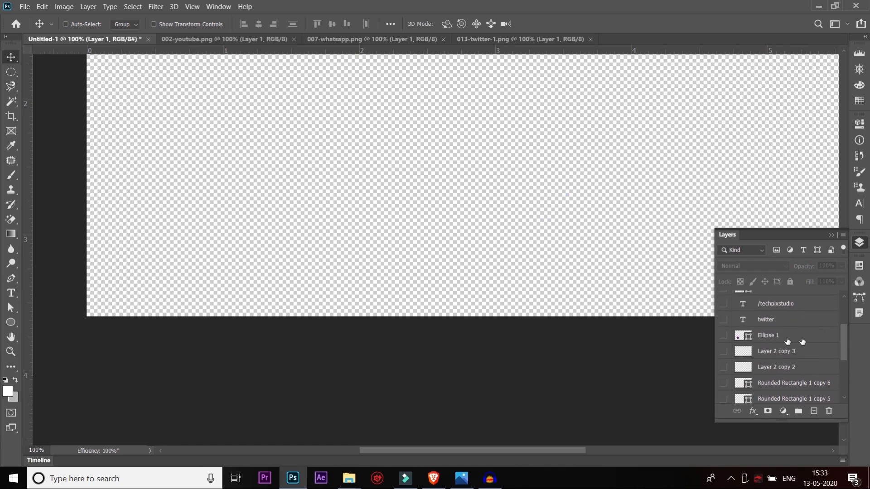
click(723, 335)
click(724, 351)
click(724, 320)
click(723, 319)
click(724, 303)
click(723, 304)
drag(844, 352, 838, 320)
click(723, 315)
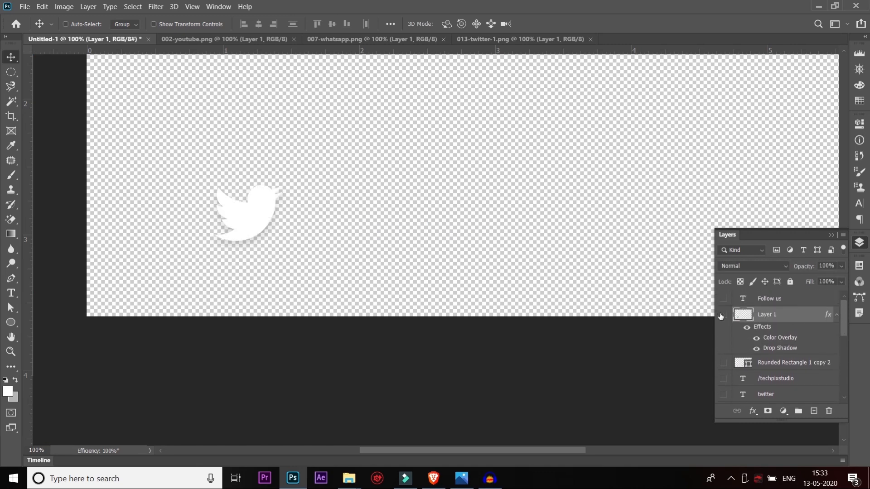
click(723, 315)
- Show only the medium blue bar, Rounded Rectangle 1 copy 2, and save it as a PNG named "Blue med strip" with Large file size
click(724, 364)
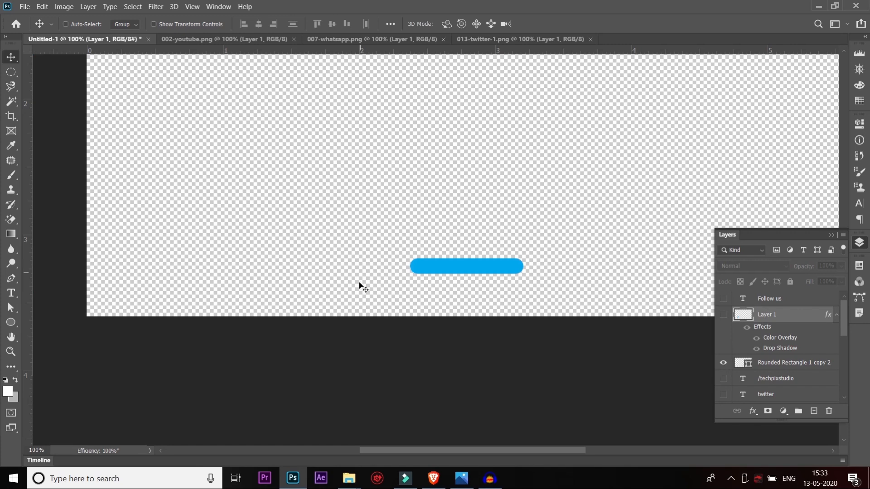
key(ctrl+s)
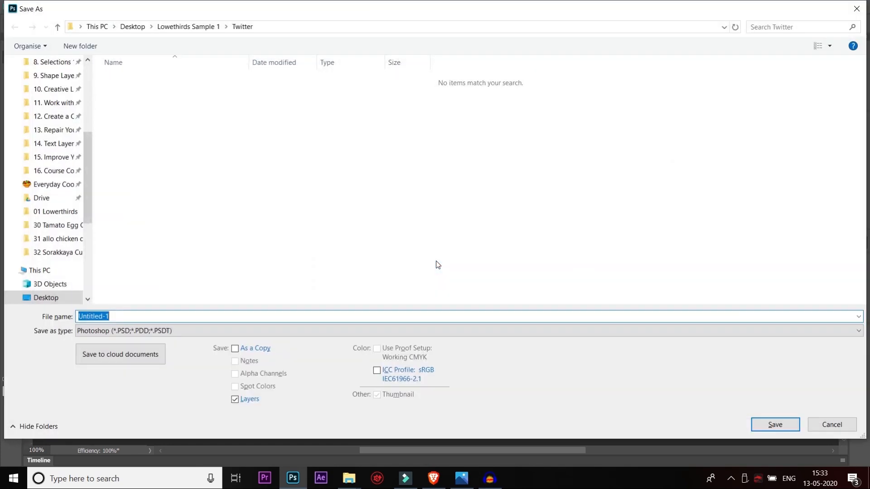
key(p)
key(p)
key(p)
key(p)
key(p)
key(p)
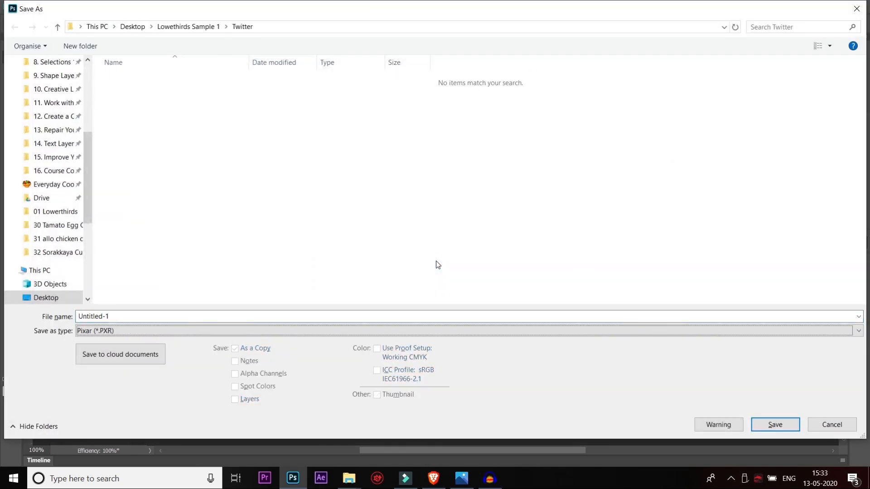
key(shift+Tab)
text(B)
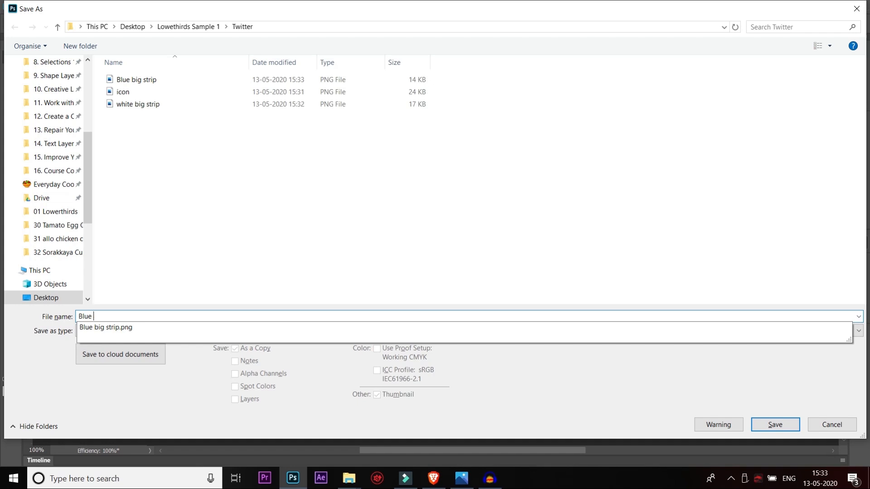
text(lue)
key(Down)
key(BackSpace)
key(BackSpace)
key(BackSpace)
key(BackSpace)
key(BackSpace)
key(BackSpace)
text(med strip)
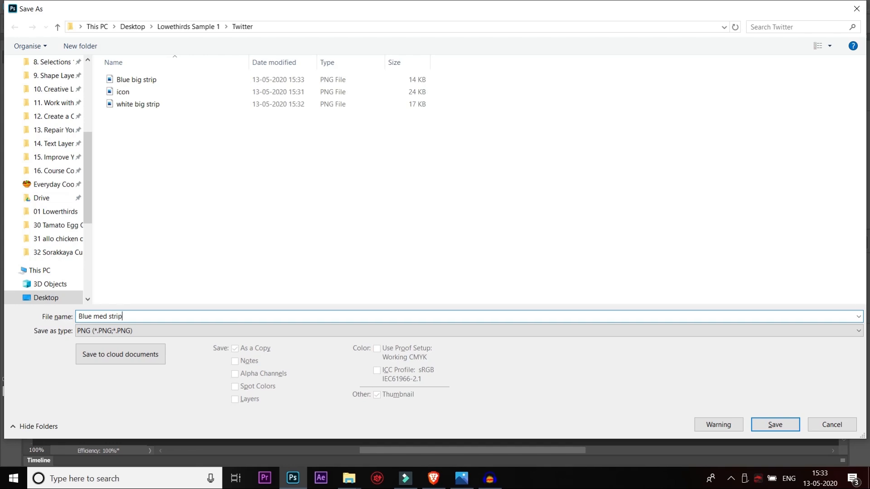
key(Return)
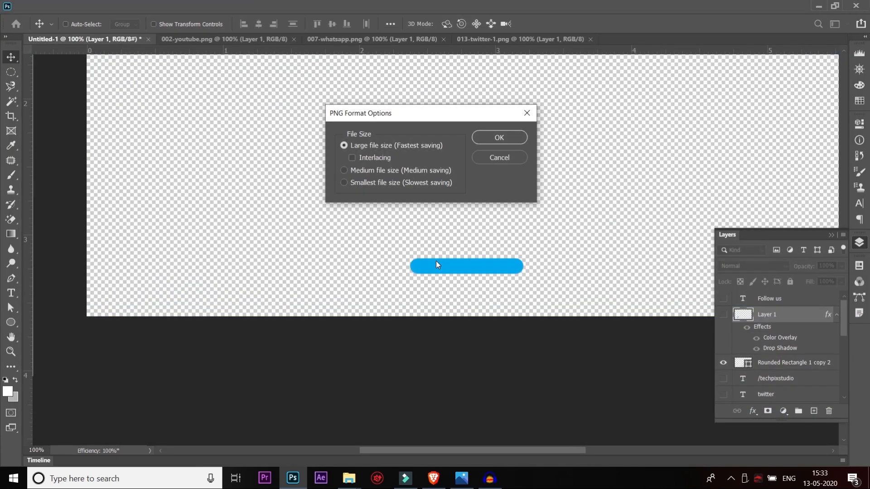
key(Return)
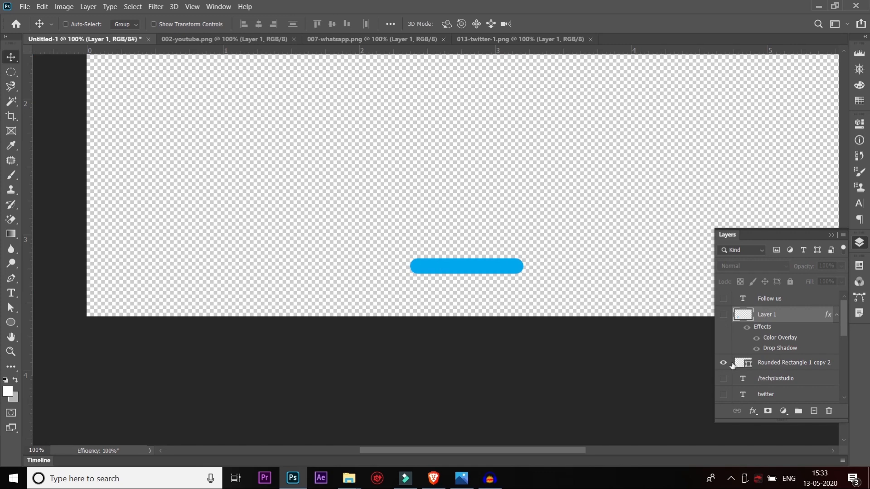
- Hide the medium blue bar and show only the small blue bar's layer, Rounded Rectangle 1 copy 3
click(725, 364)
drag(844, 324, 842, 391)
click(724, 343)
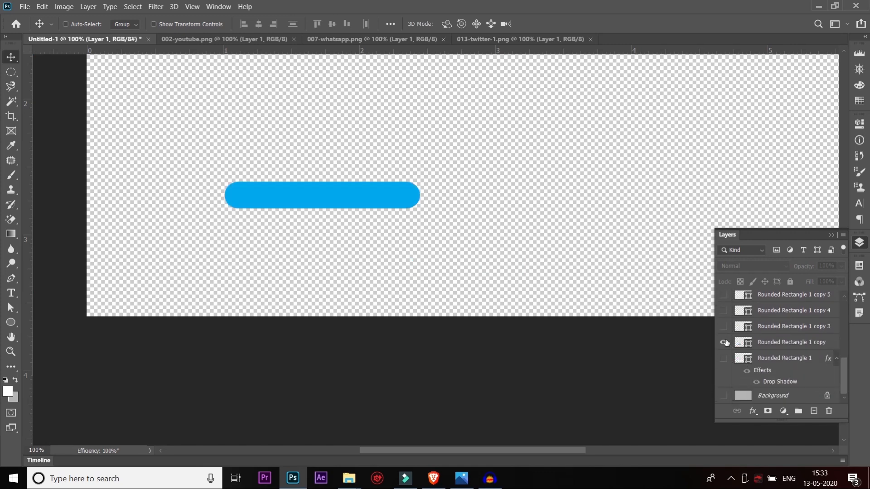
click(723, 343)
click(724, 358)
click(723, 358)
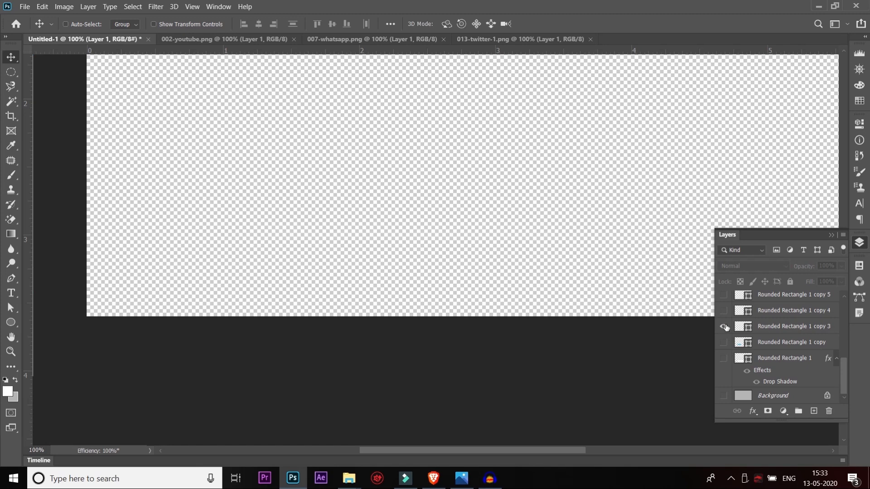
click(724, 327)
- Save the isolated small blue bar in the Twitter folder as a PNG whose name starts with "Blue Small"
key(ctrl+s)
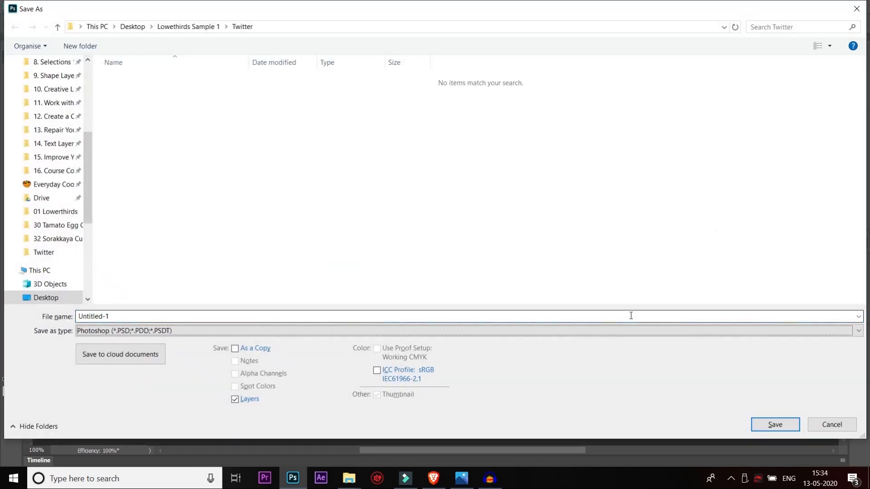
key(p)
key(p)
key(p)
key(p)
key(p)
key(p)
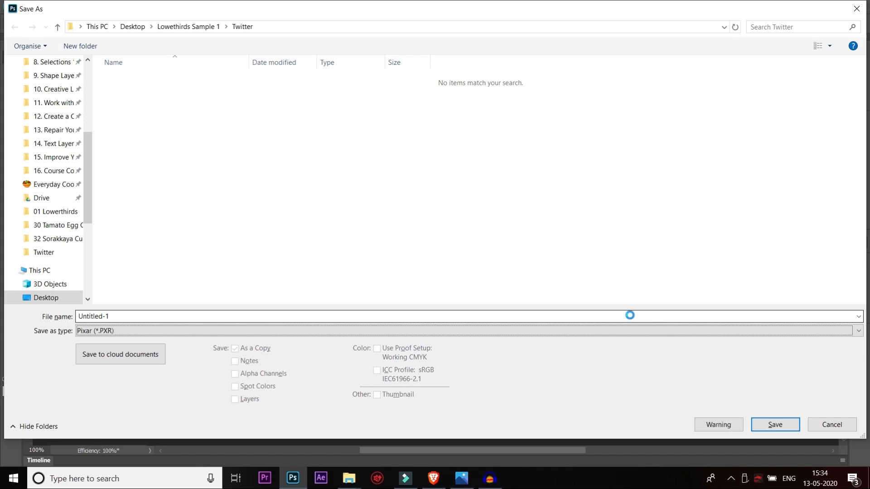
key(shift+Tab)
text(Blue Small)
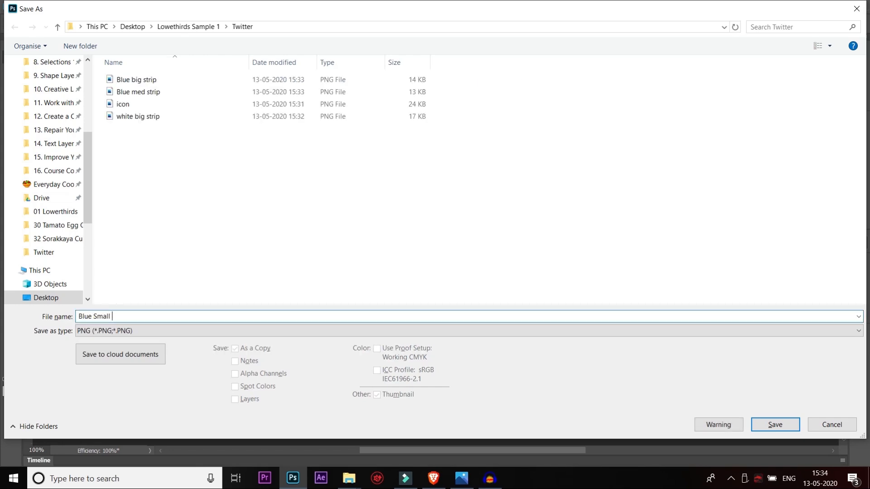
key(Return)
key(Return)
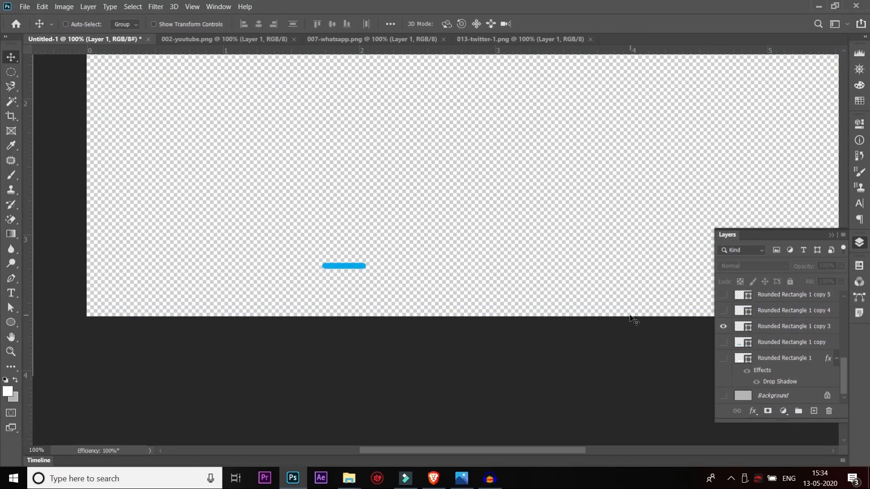
- Hide the small blue bar and show the three slanted blue lines, Rounded Rectangle 1 copy 4, copy 5 and copy 6
click(724, 327)
scroll(842, 377, up, 1)
click(725, 326)
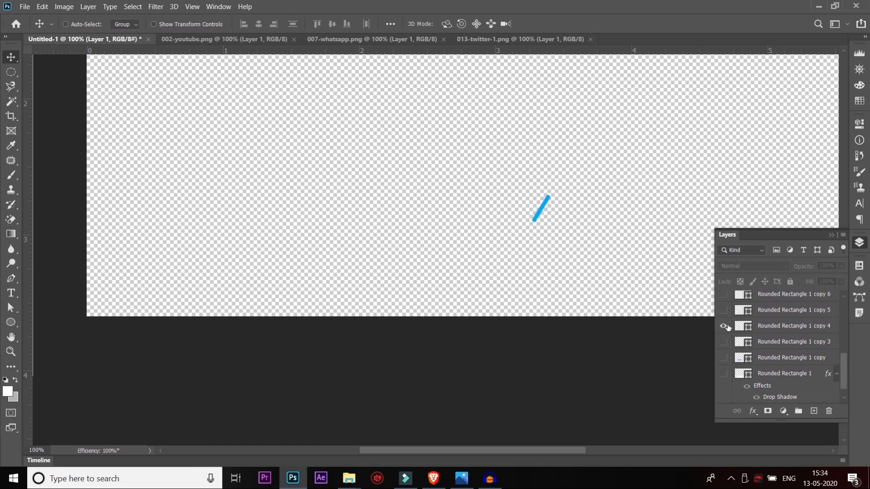
click(724, 310)
click(723, 294)
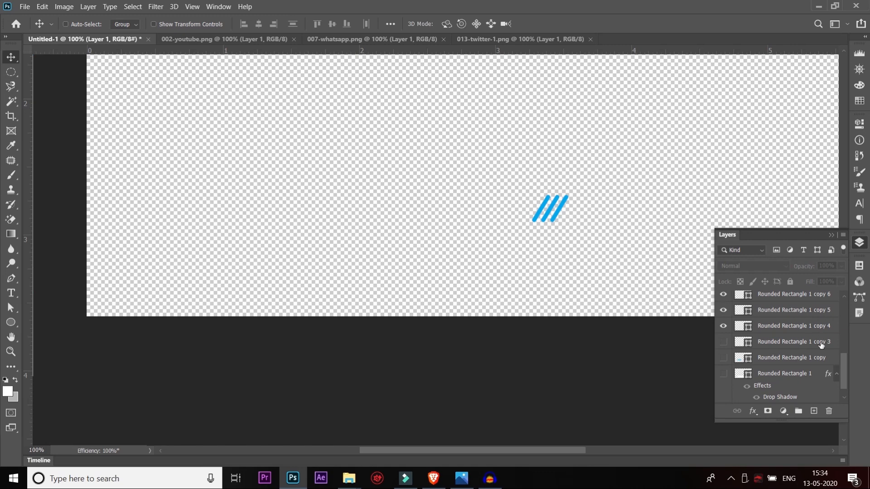
- Show the two white dot layers, Layer 2 copy 2 and copy 3, and select them together with the three slanted line layers
scroll(841, 365, up, 2)
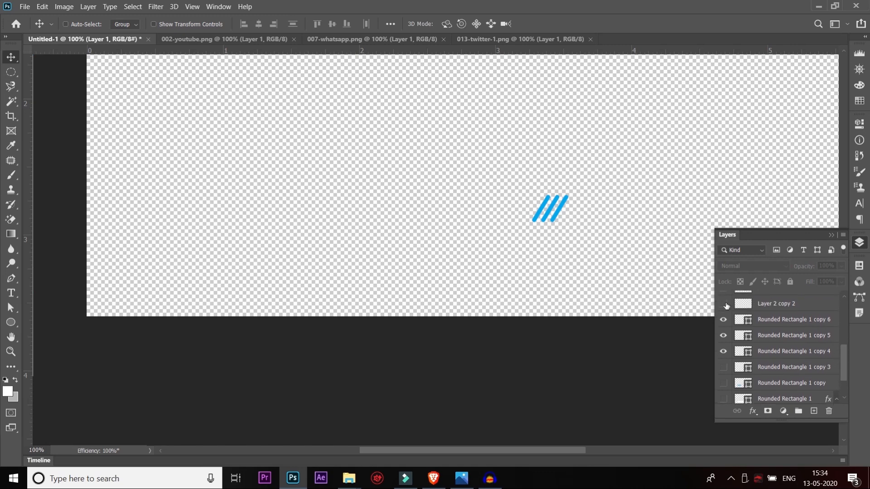
click(724, 304)
scroll(845, 355, up, 2)
click(722, 310)
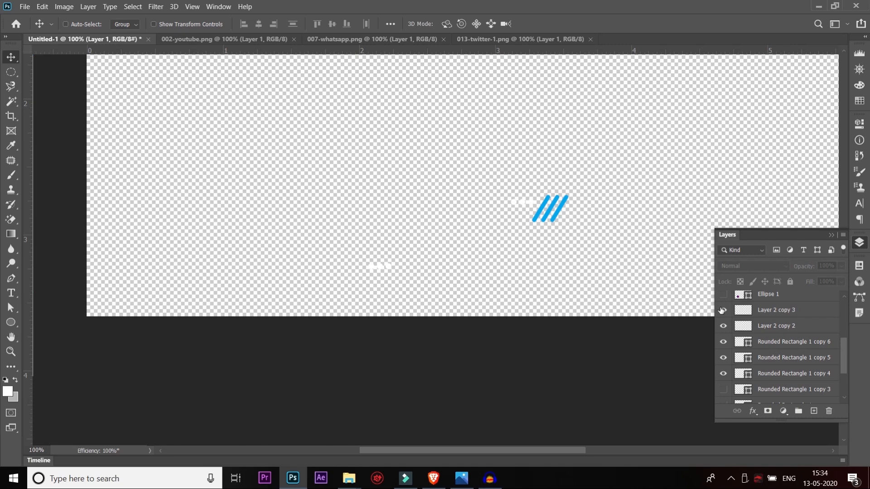
click(774, 314)
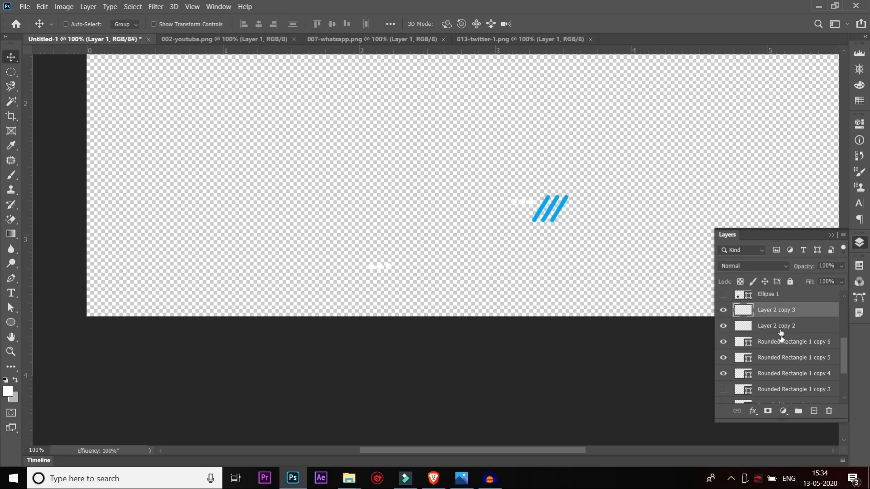
shift+click(778, 374)
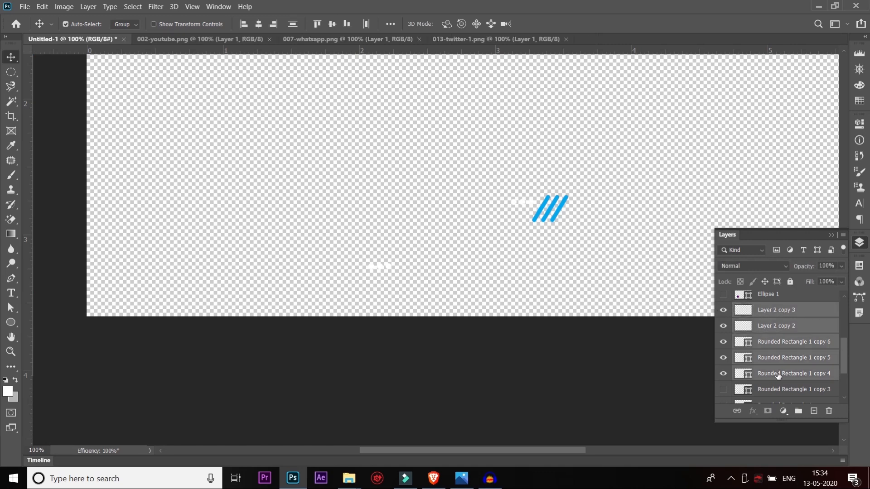
- Save the small blue bar, slanted lines and white dots together as a PNG in the Twitter folder, replacing Blue Small Strip
key(ctrl+shift+s)
key(Tab)
key(p)
key(p)
key(p)
key(p)
key(p)
key(p)
key(p)
key(p)
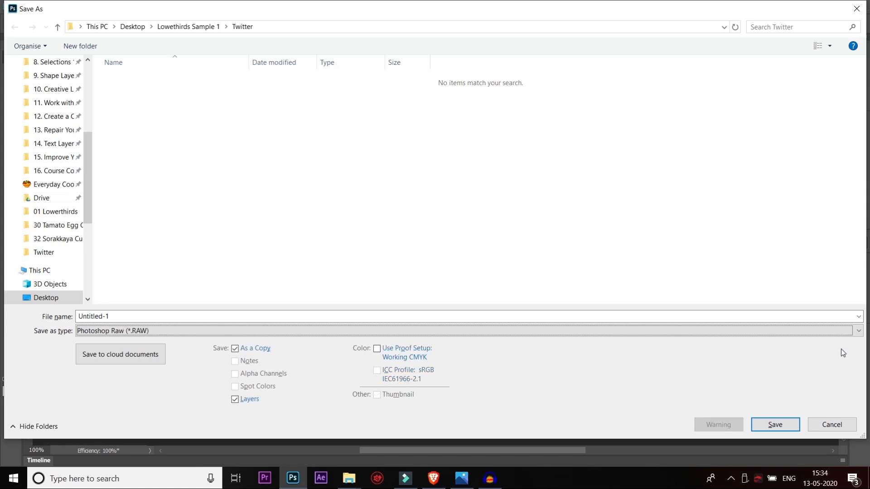
click(140, 104)
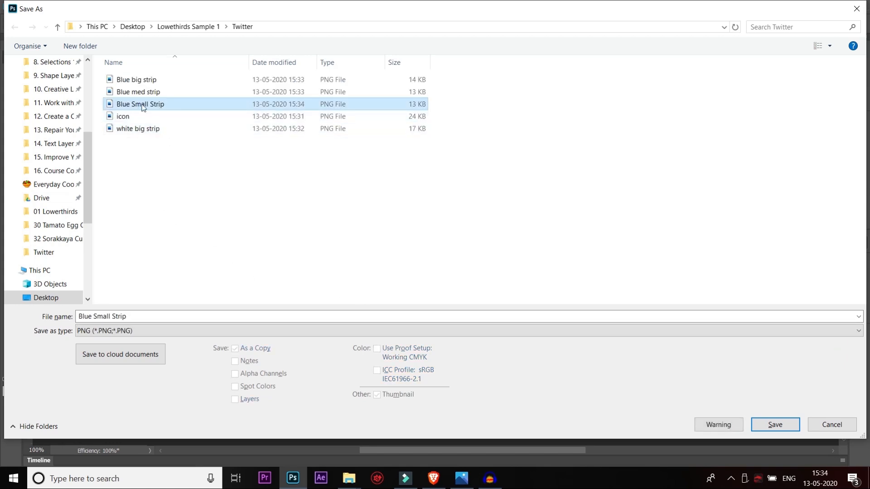
click(776, 424)
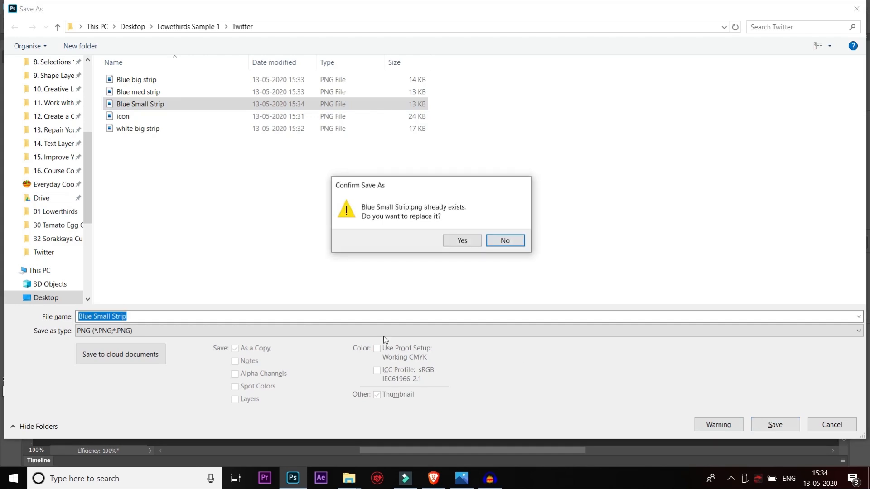
click(457, 242)
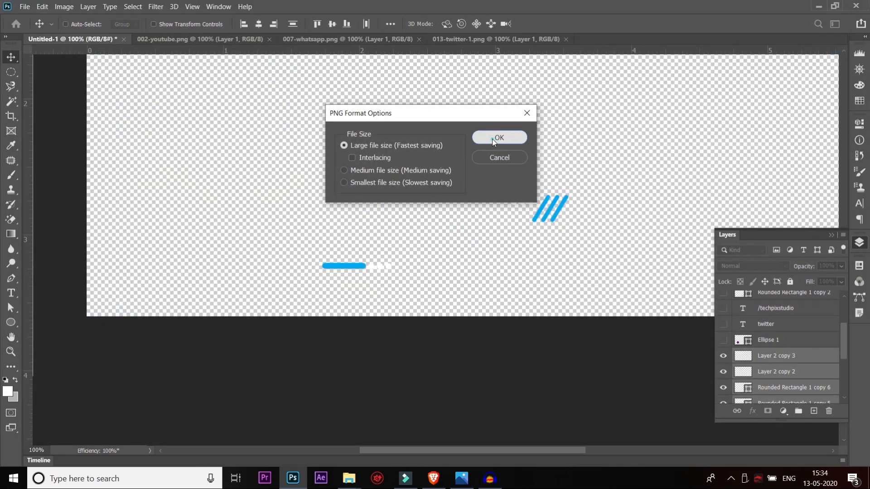
click(495, 138)
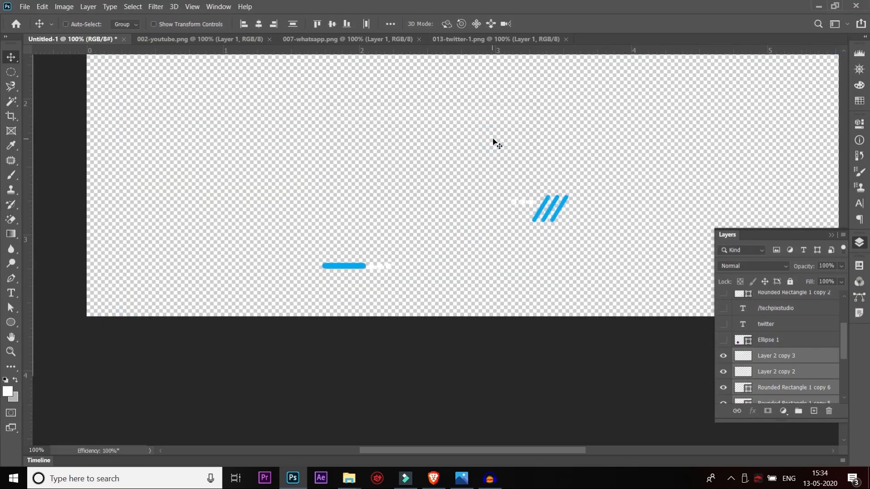
- Hide the small blue bar, slanted lines and white dots, and show only the purple circle's layer, Ellipse 1
click(723, 341)
click(722, 341)
drag(724, 357, 717, 429)
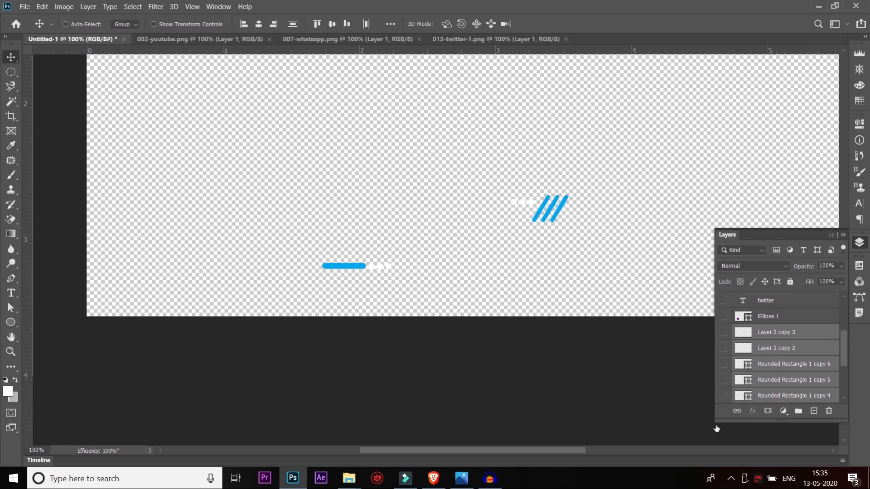
drag(842, 361, 844, 351)
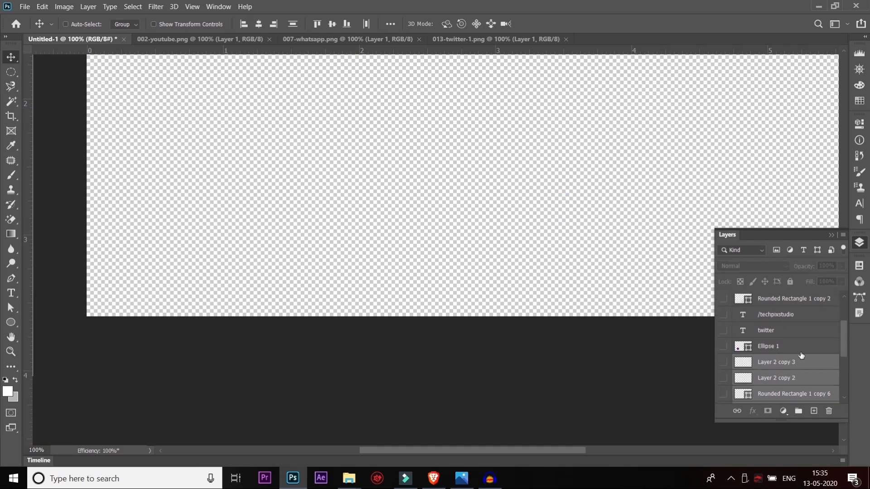
click(723, 346)
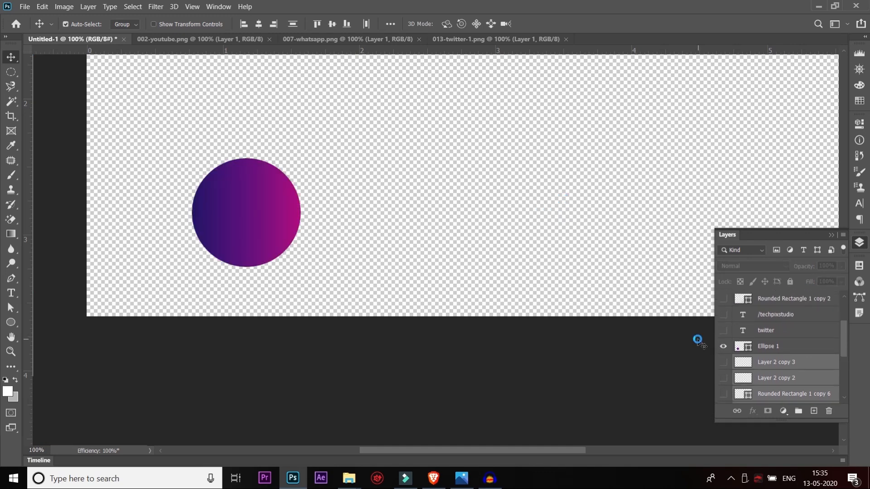
- Save the isolated purple gradient circle in the Twitter folder as a PNG named Logo Circle
key(ctrl+shift+s)
key(Tab)
key(p)
key(p)
key(p)
key(p)
key(p)
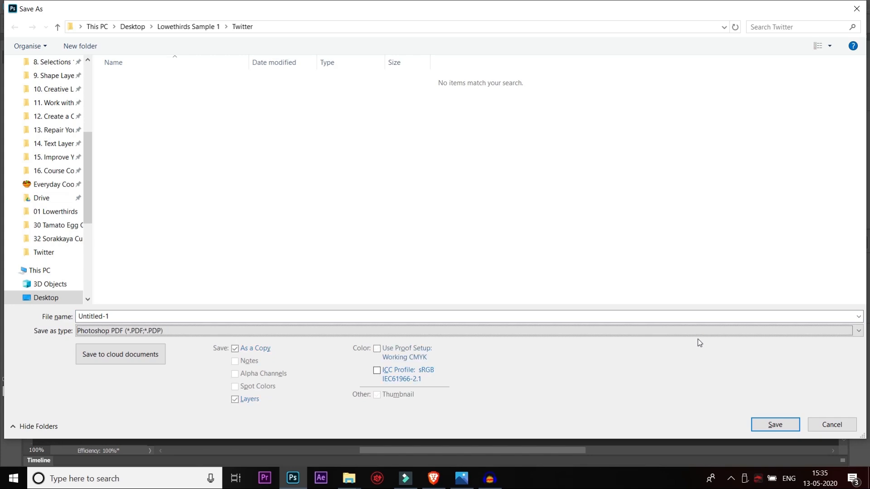
key(p)
key(shift+Tab)
text(Lo)
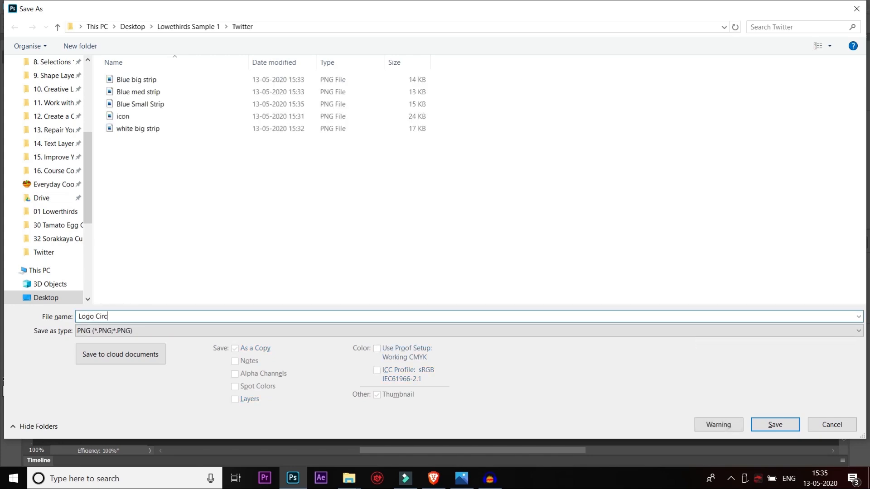
key(Return)
key(Return)
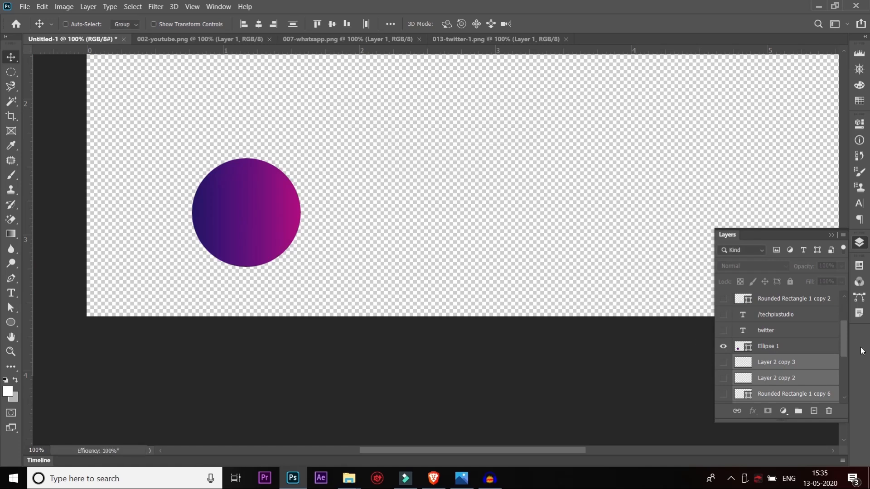
- Show all the lower-third layers except Background, and hide the Twitter bird icon on Layer 1
scroll(841, 344, up, 3)
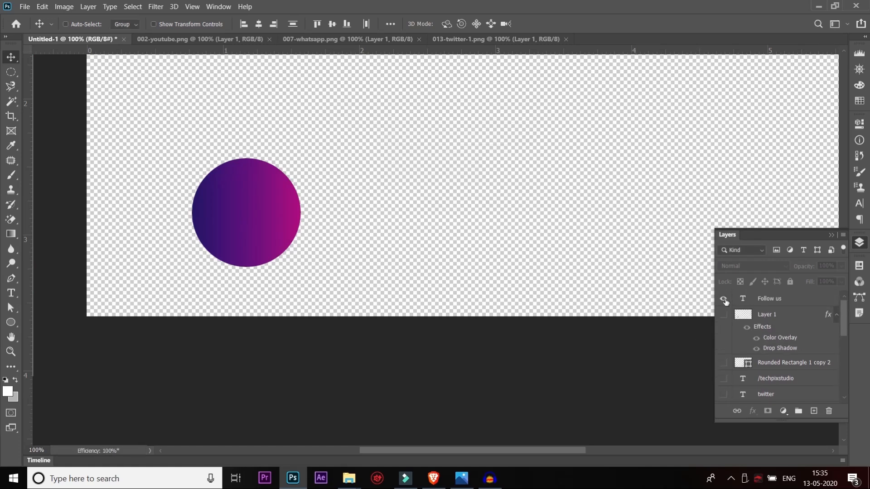
drag(726, 301, 718, 435)
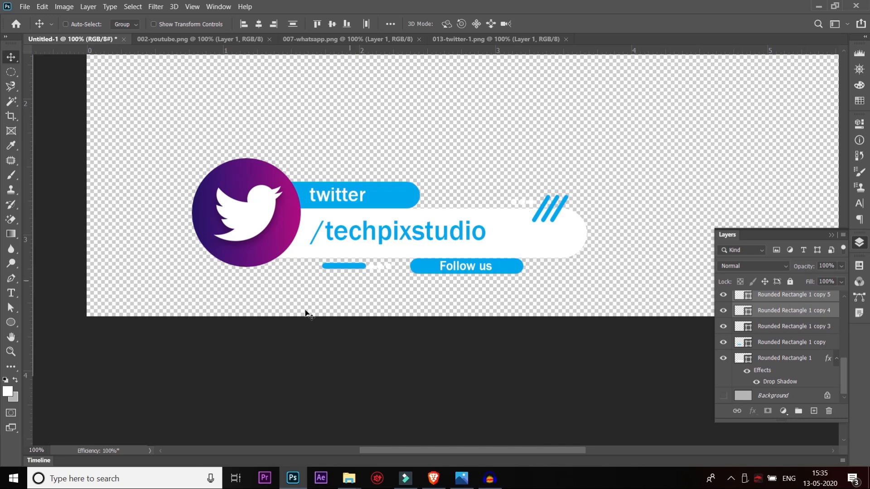
right_click(250, 216)
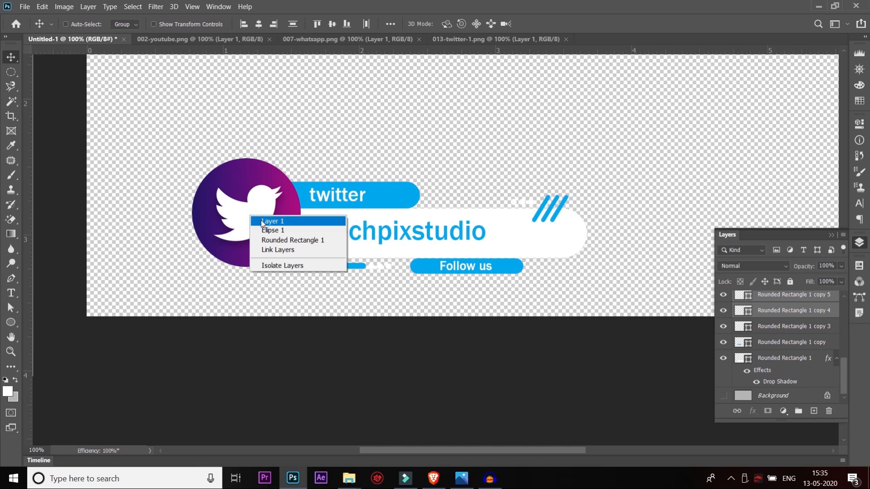
click(266, 221)
click(724, 299)
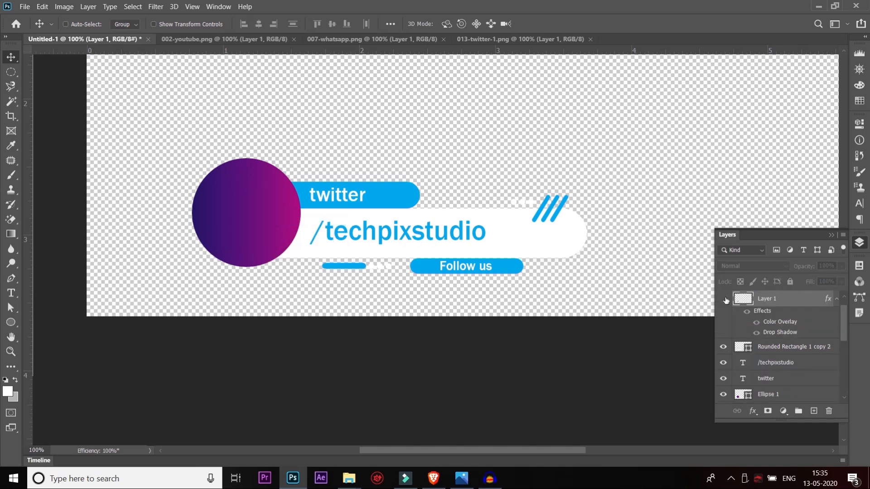
- Open the 002-youtube icon from the png folder of the Social Media Icons Pack on Local Disk (F:), inside Envato Projects > Lowerthirds
key(ctrl+o)
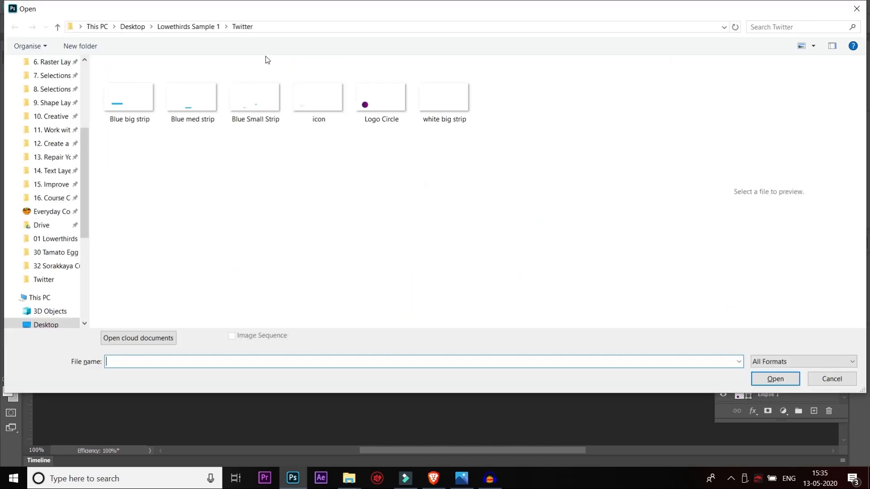
drag(86, 207, 94, 281)
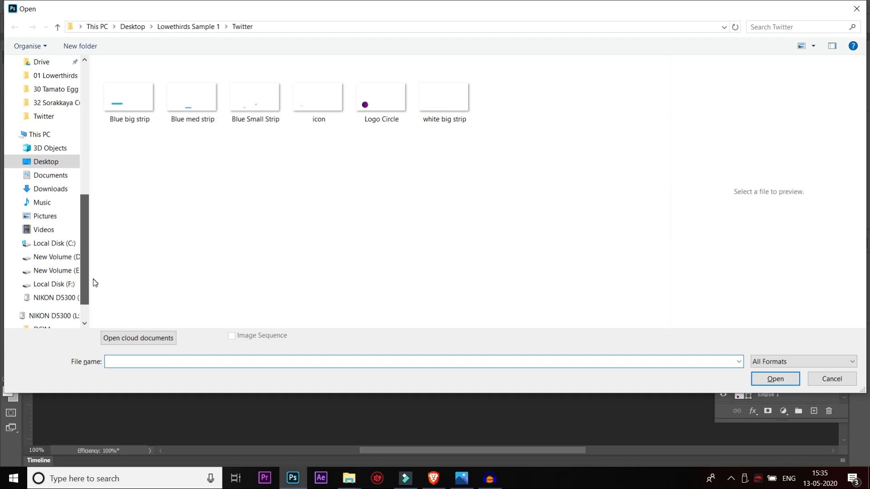
click(63, 283)
click(386, 109)
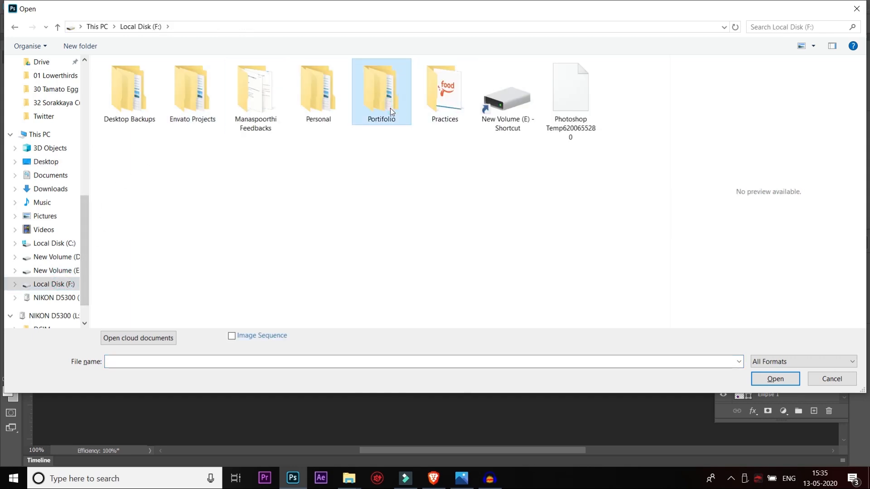
double_click(199, 104)
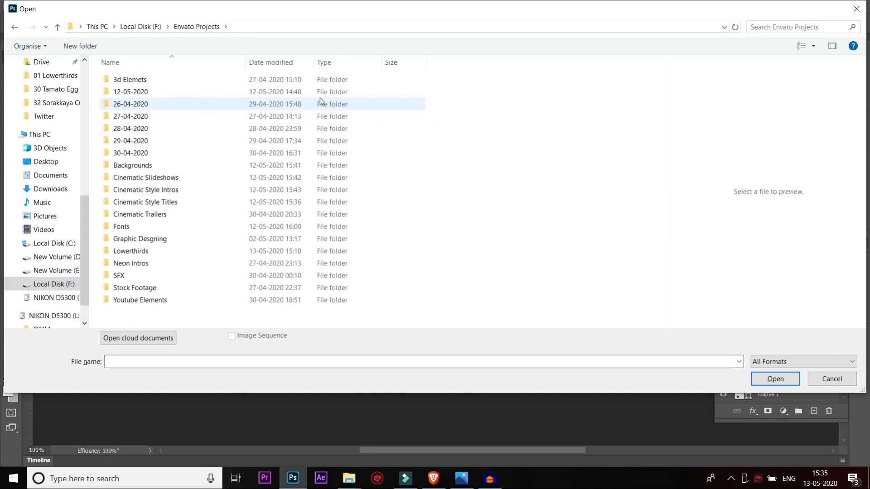
click(146, 300)
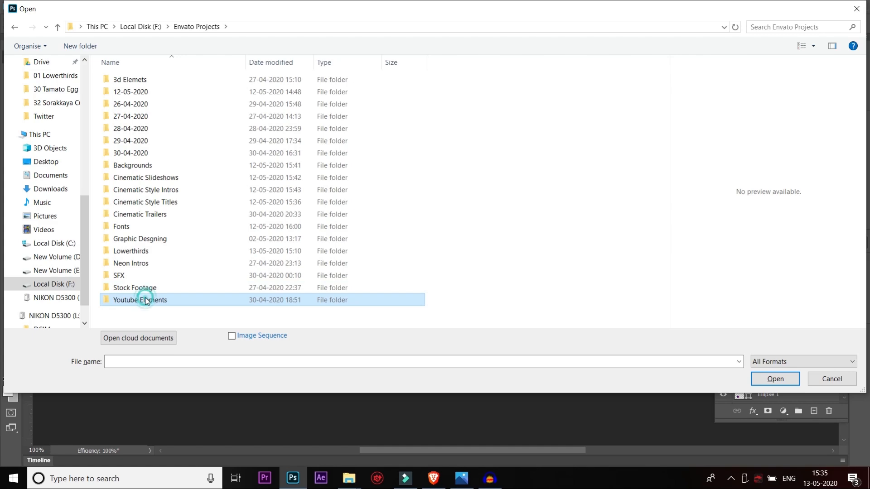
double_click(140, 252)
double_click(160, 91)
click(195, 85)
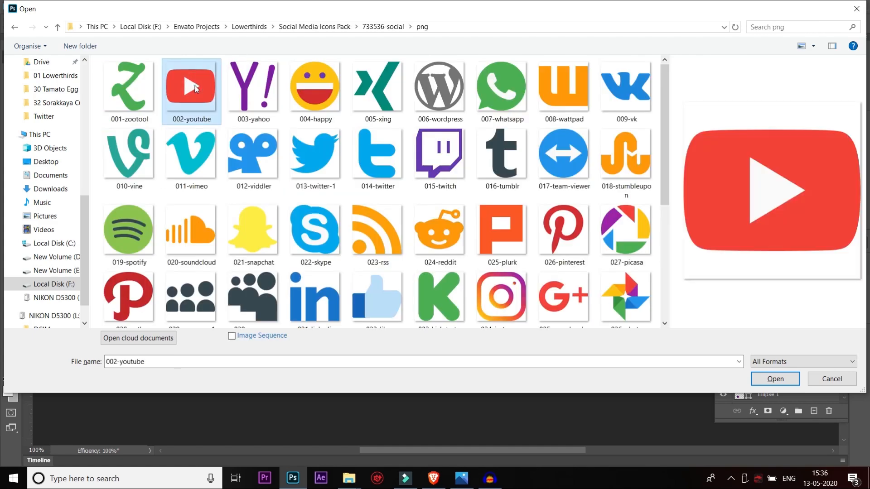
double_click(194, 85)
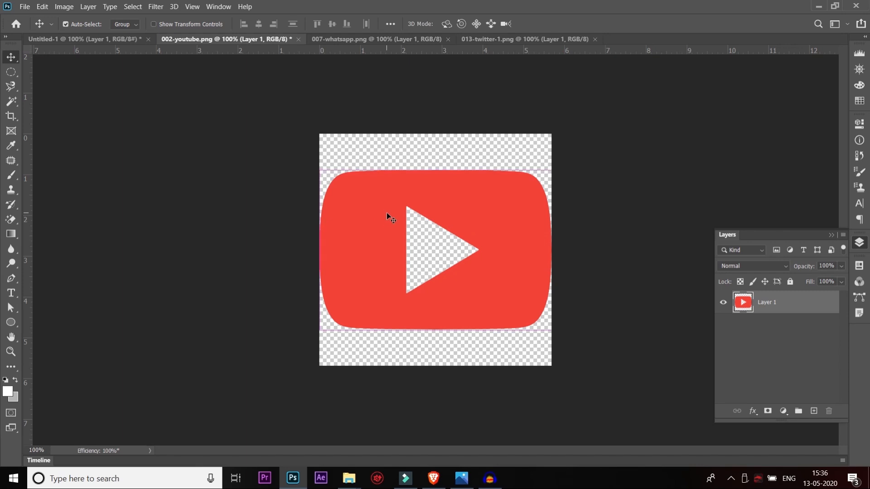
- Paste the red YouTube icon into the Untitled-1 lower-third document as a new layer above Layer 1
key(ctrl+Tab)
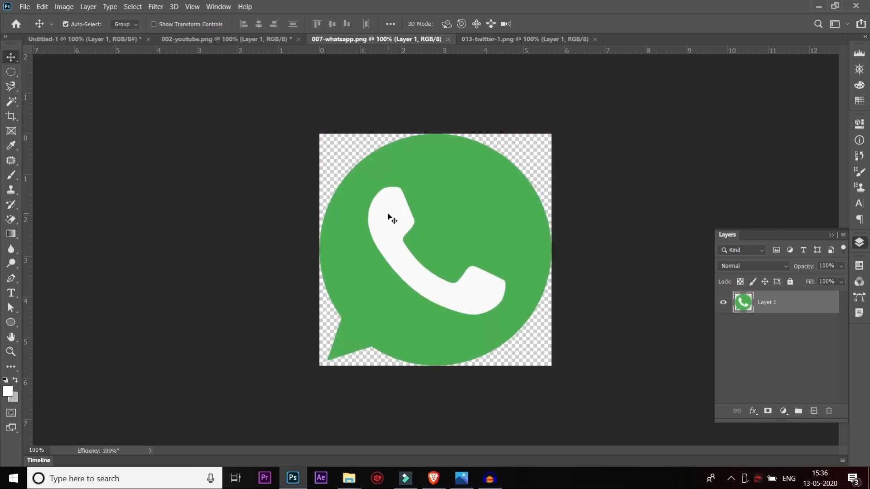
key(ctrl+Tab)
key(ctrl+Tab)
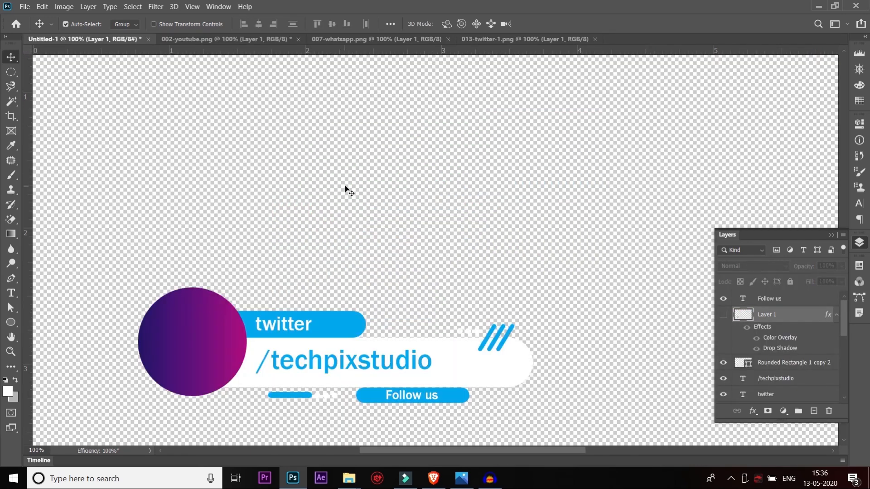
key(ctrl+v)
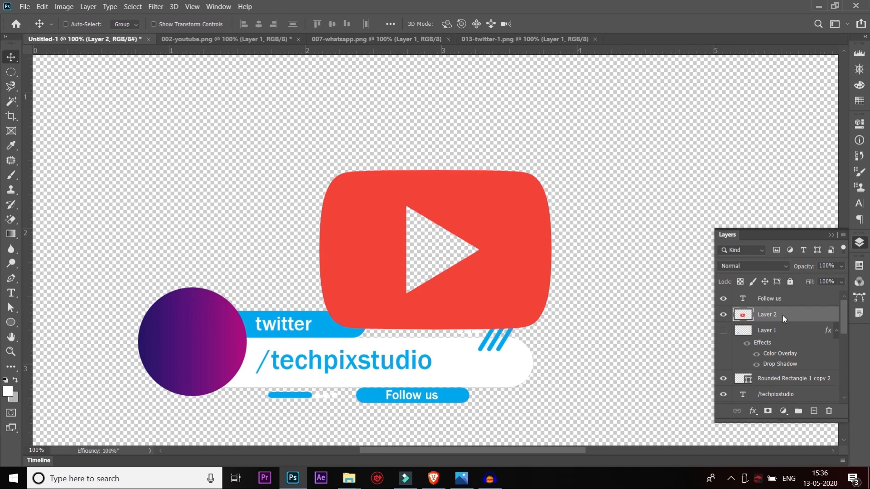
- Apply a Color Overlay in white (ffffff) to the pasted YouTube icon layer
right_click(784, 319)
click(656, 8)
key(h)
click(457, 215)
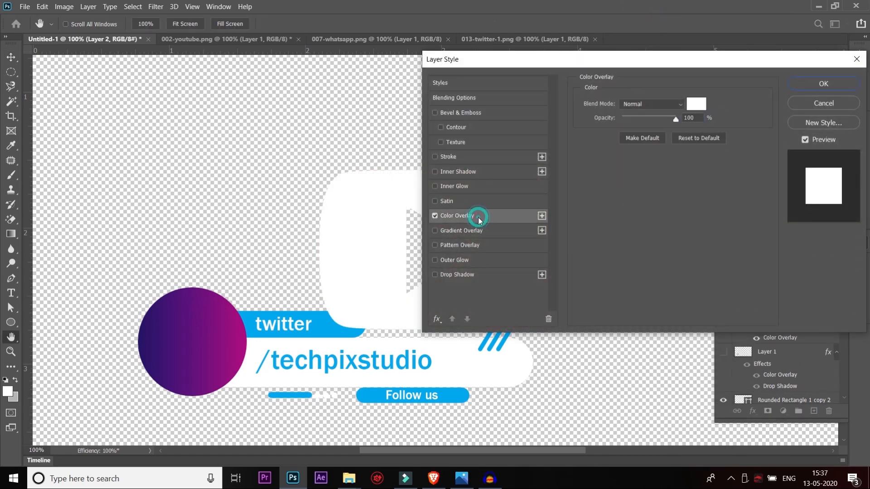
click(696, 105)
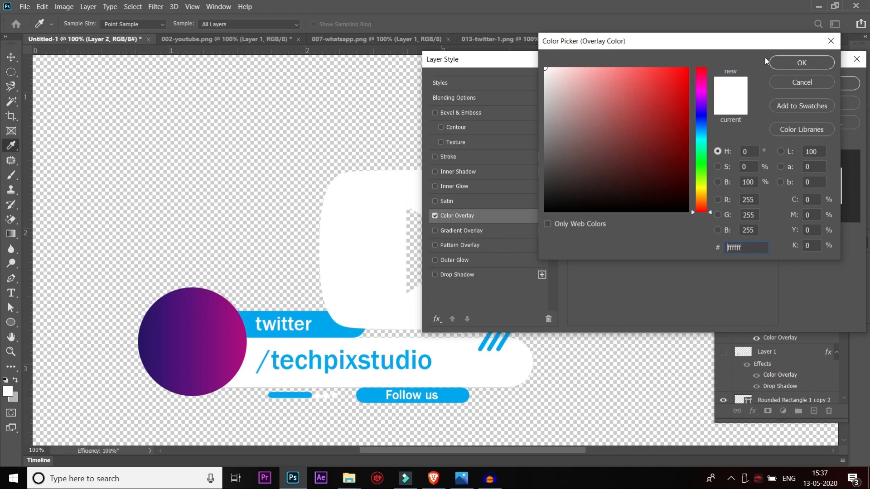
click(802, 63)
click(831, 84)
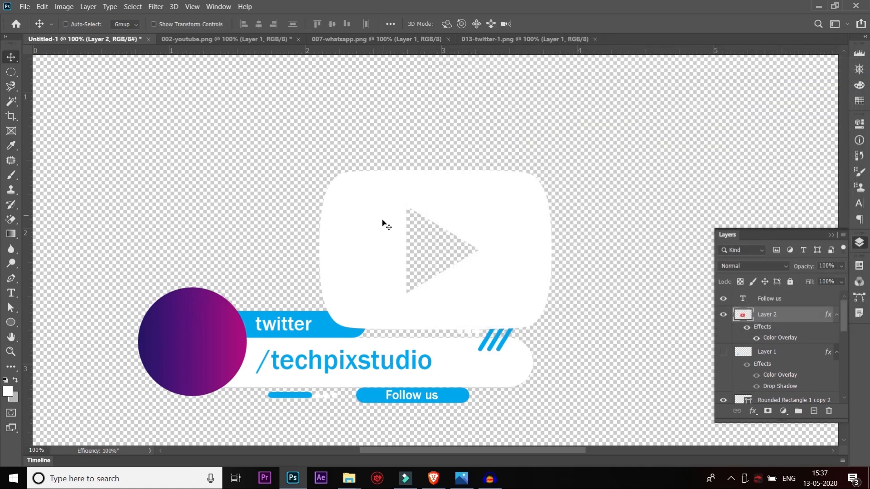
- Move the white YouTube icon over the purple circle and scale it down proportionally to fit inside
drag(346, 274, 236, 263)
right_click(404, 213)
click(409, 217)
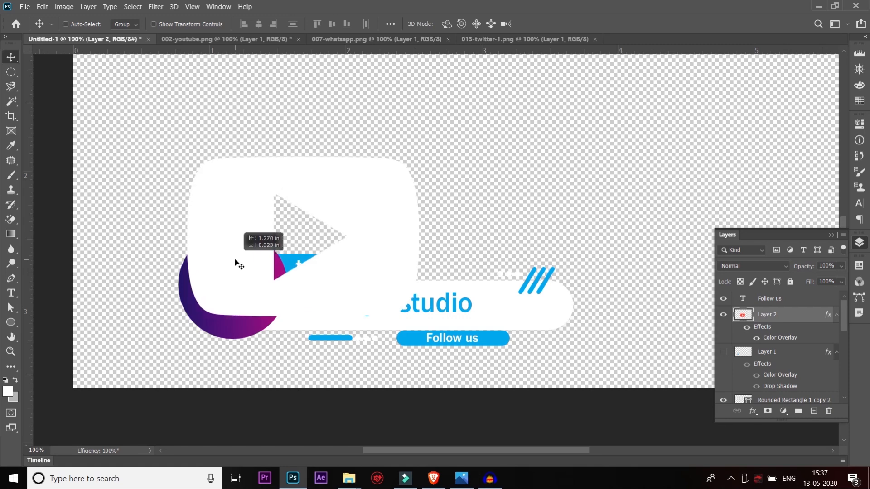
key(ctrl+t)
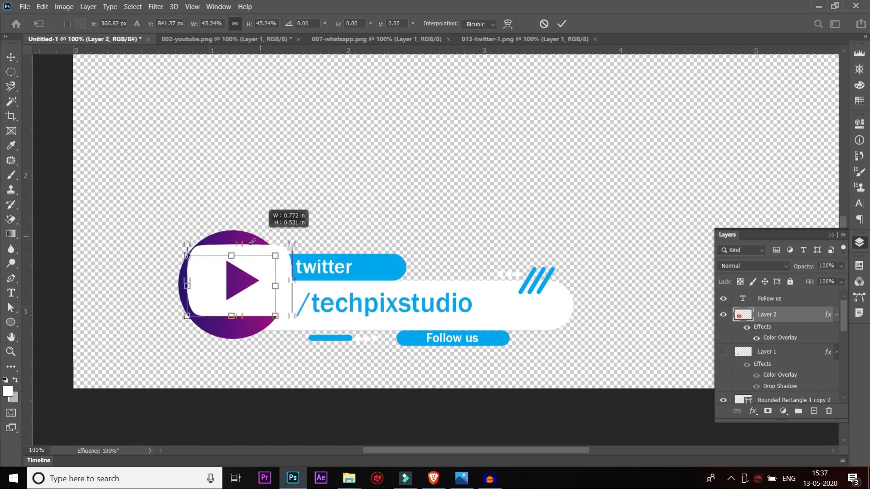
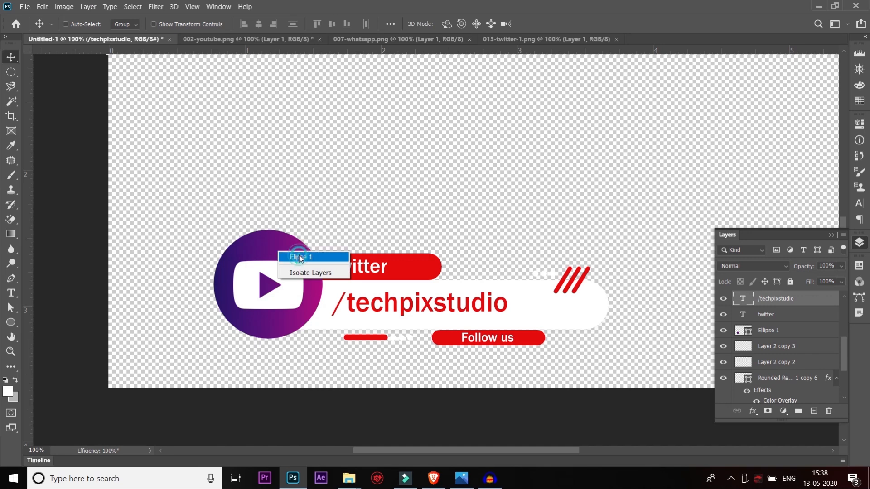
- Change the fill of the Ellipse 1 circle from the purple gradient to the recently used solid red
click(299, 256)
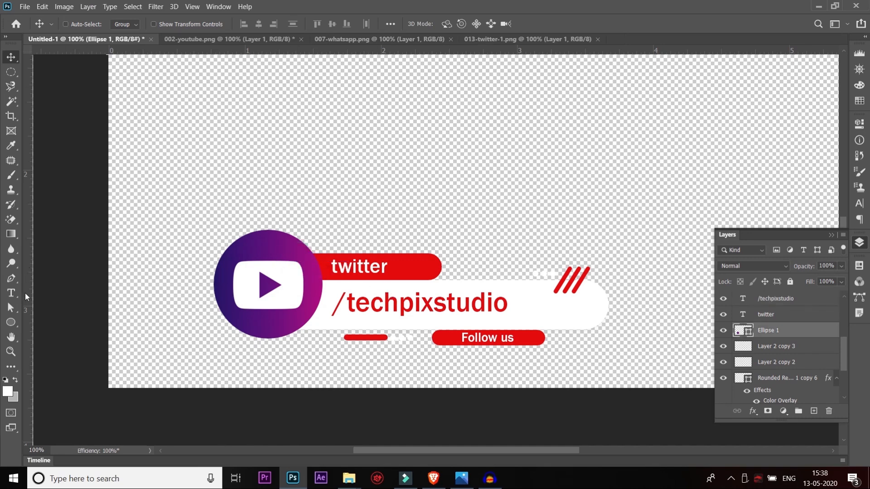
click(14, 322)
click(127, 23)
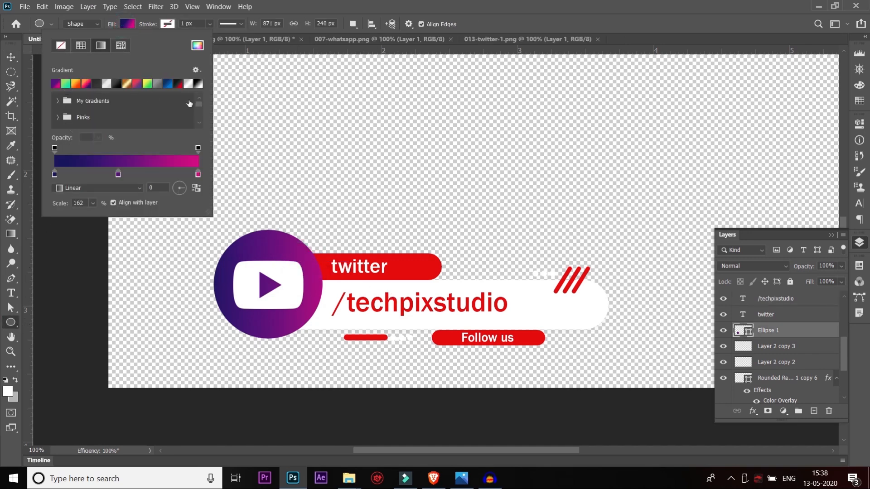
click(78, 46)
click(56, 83)
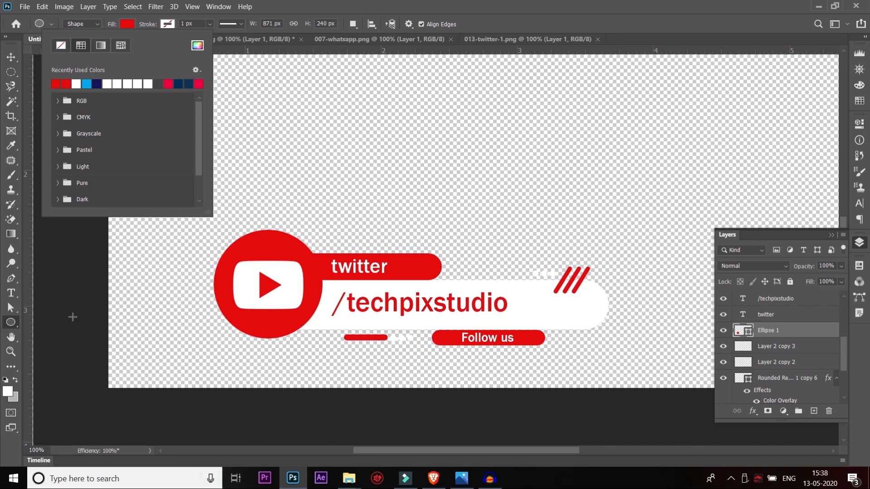
- Replace the "twitter" text on the upper red strip with "YouTube" and shift it slightly right
click(13, 295)
double_click(344, 272)
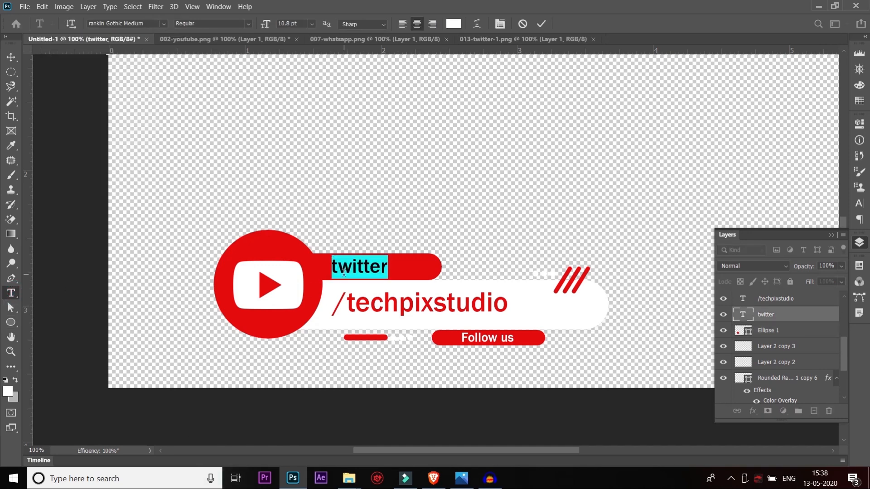
text(YouTuv)
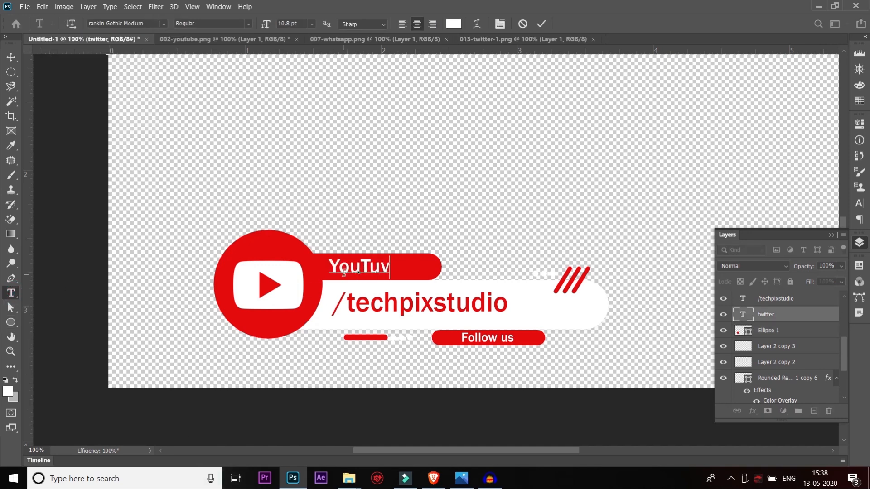
key(BackSpace)
text(be)
key(ctrl+Return)
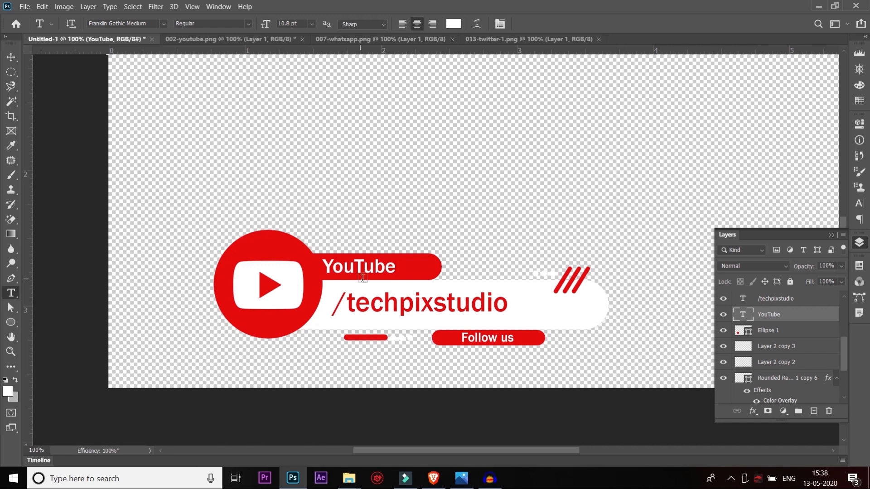
click(12, 56)
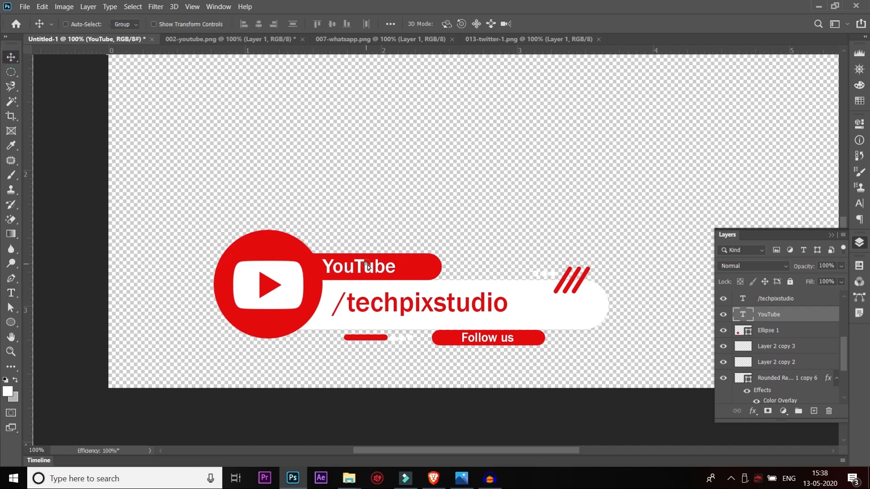
drag(365, 268, 371, 267)
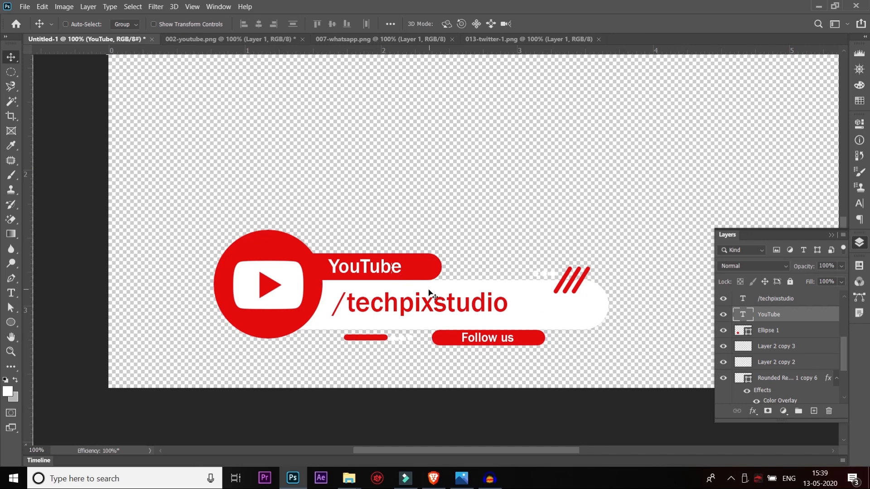
- Switch to Filmora9 and browse for media to import in the Twitter folder inside Lowethirds Sample 1 on the Desktop
key(super+d)
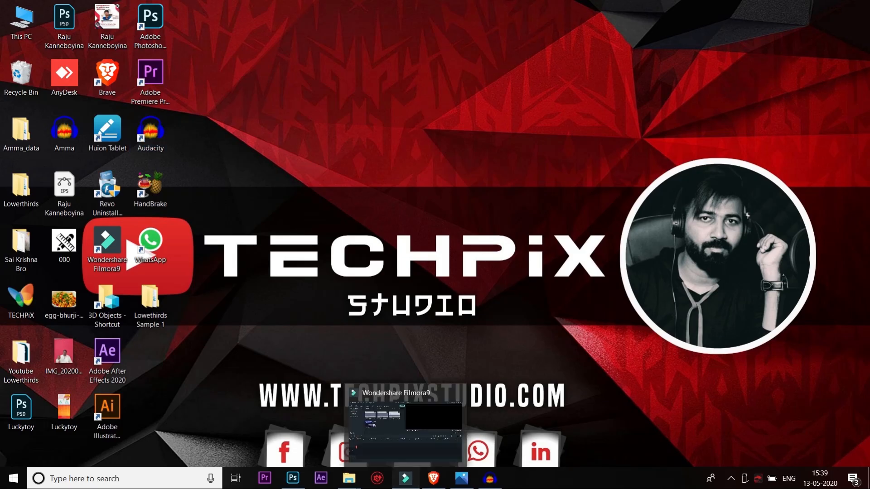
click(405, 478)
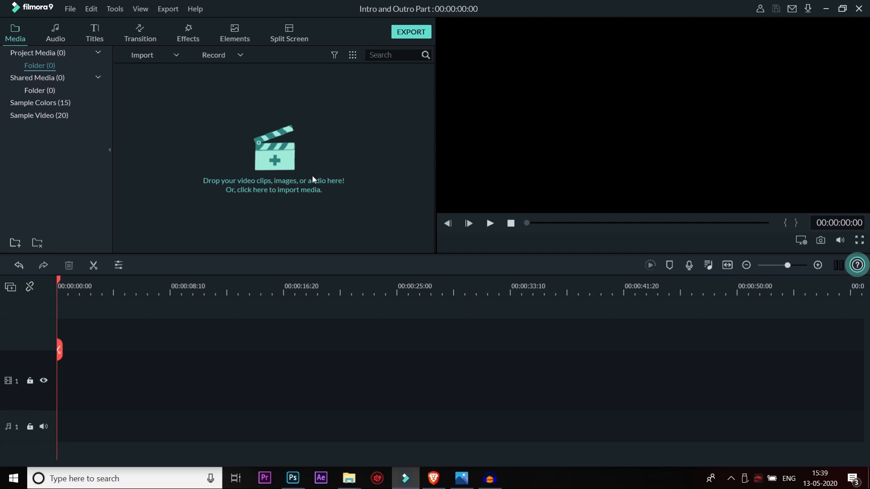
click(276, 154)
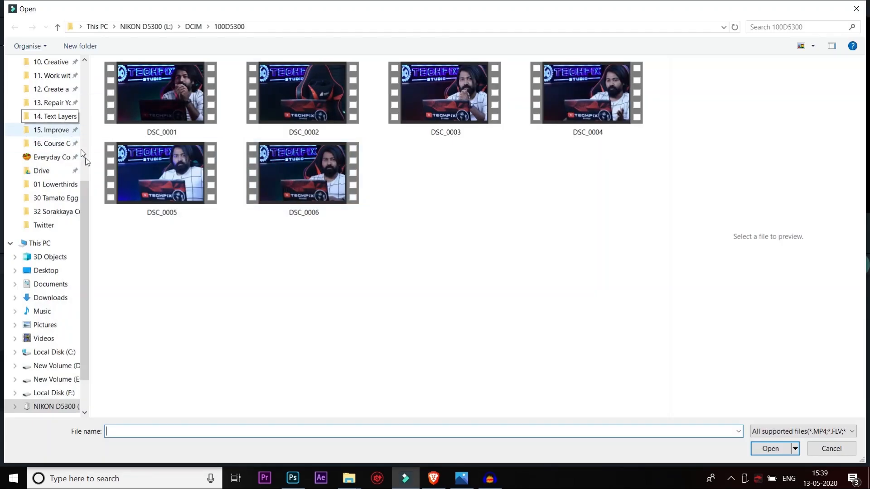
scroll(85, 181, up, 5)
click(46, 84)
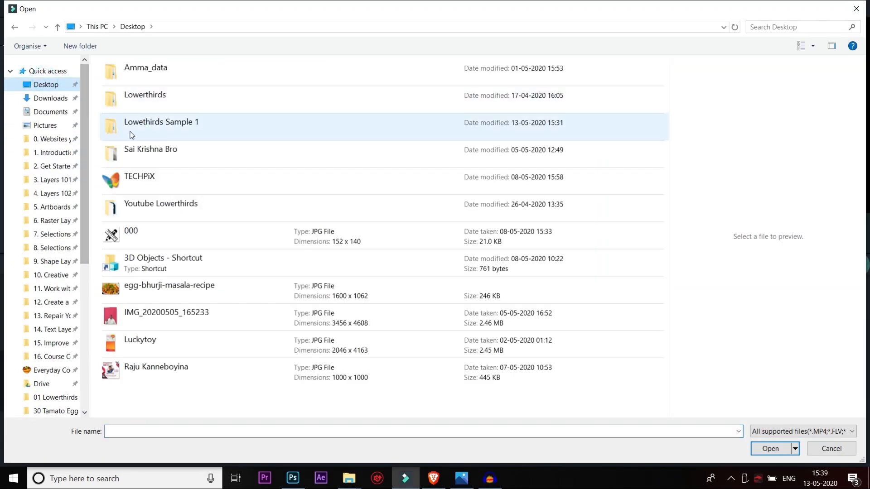
scroll(88, 181, down, 7)
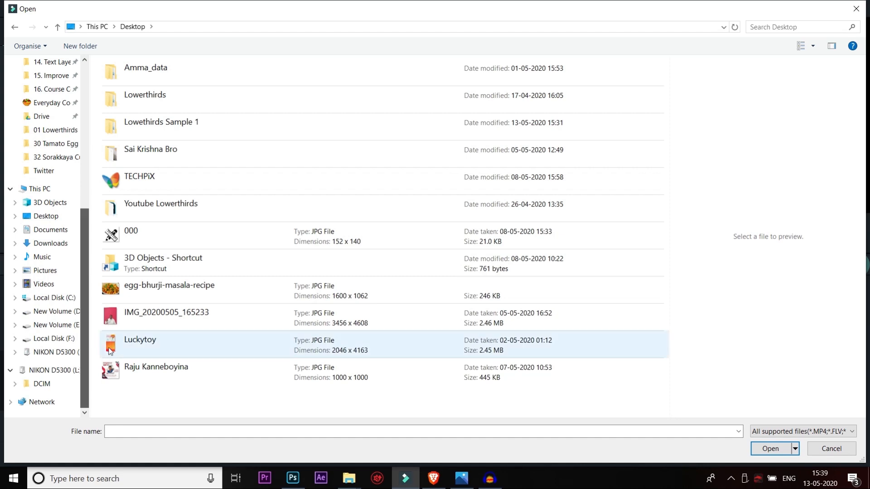
click(50, 338)
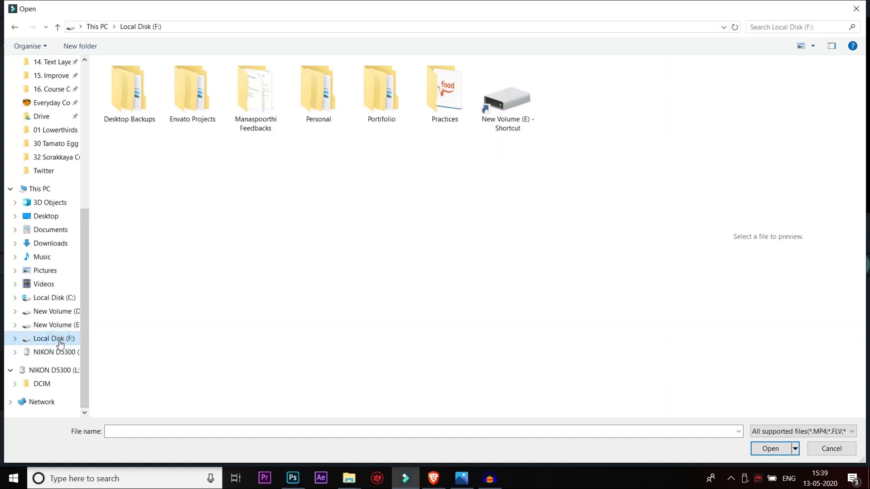
click(46, 216)
double_click(177, 124)
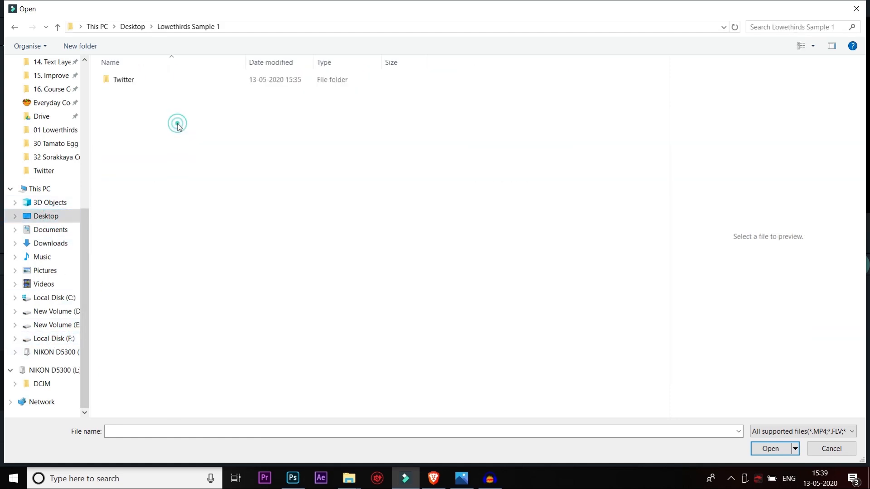
double_click(122, 82)
- Import all six lower-third images from the Twitter folder into the project media
click(329, 167)
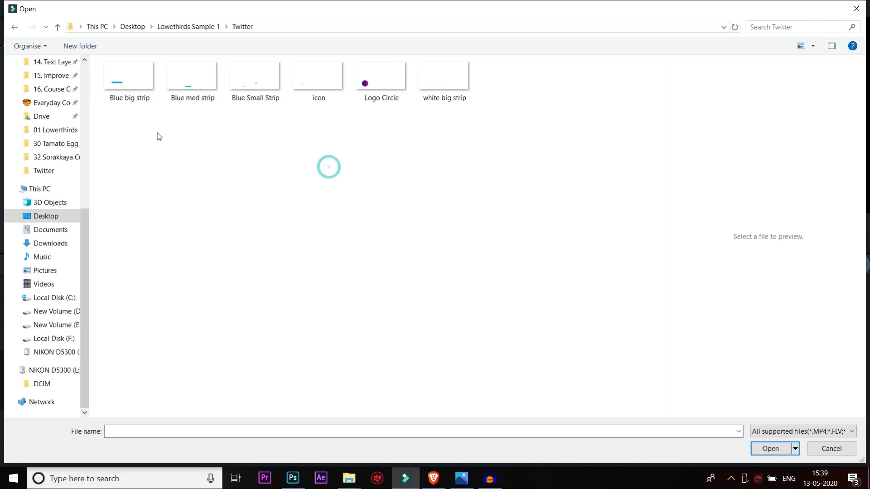
click(502, 94)
drag(494, 80, 151, 75)
click(757, 448)
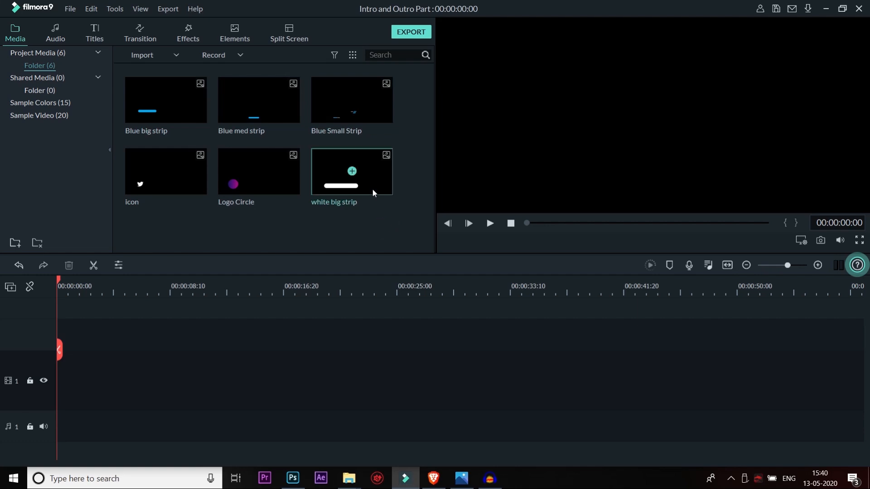
- Place white big strip at the start of track 1 and Blue big strip on track 2, starting 9 frames in
drag(372, 187, 65, 388)
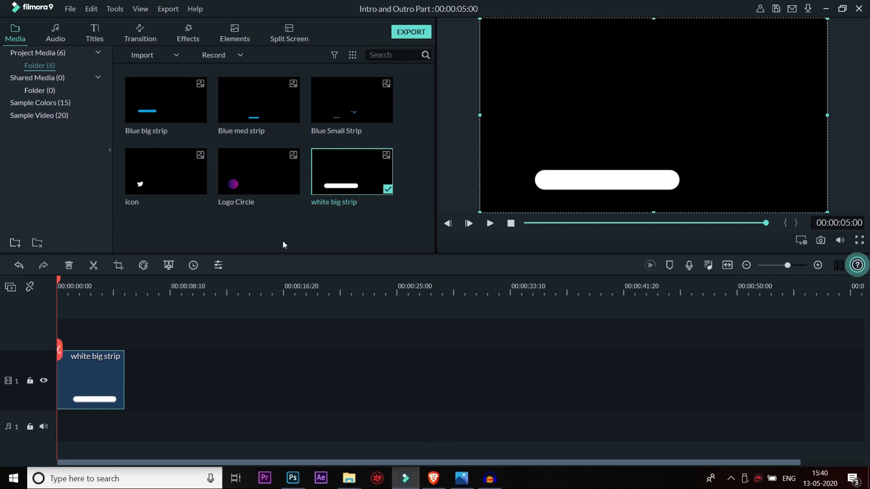
drag(173, 120, 57, 325)
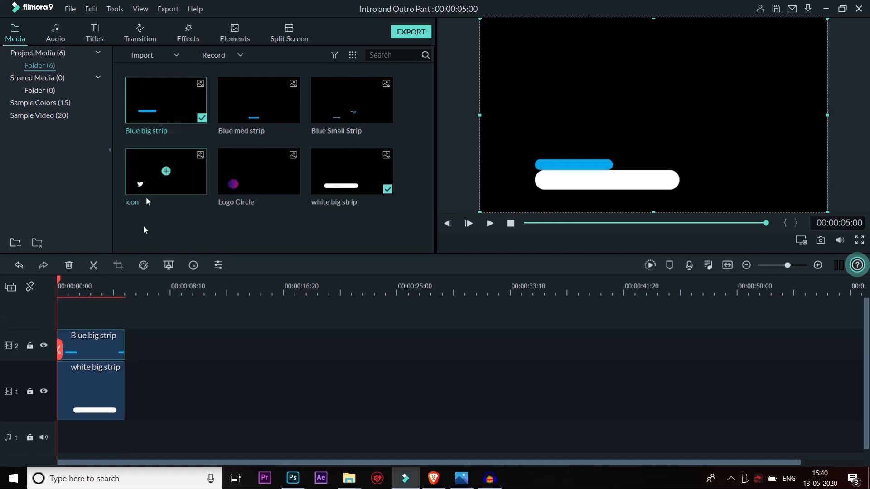
drag(94, 345, 104, 347)
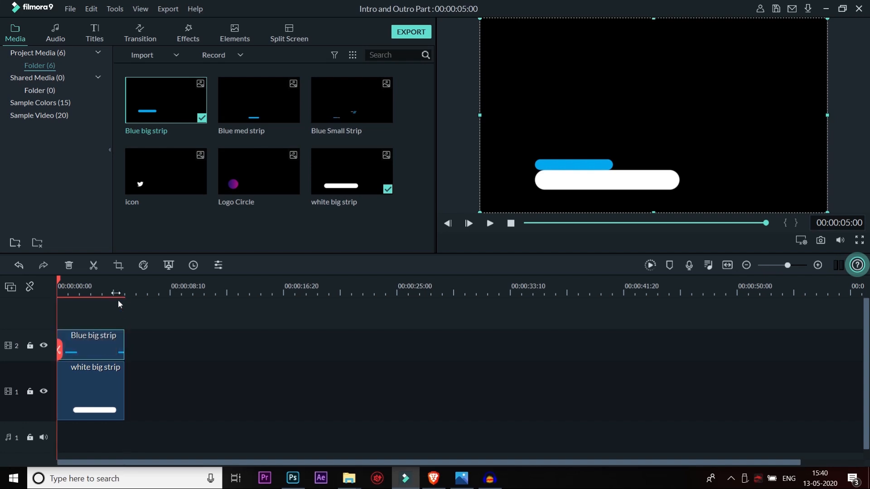
drag(71, 286, 206, 287)
drag(175, 466, 117, 465)
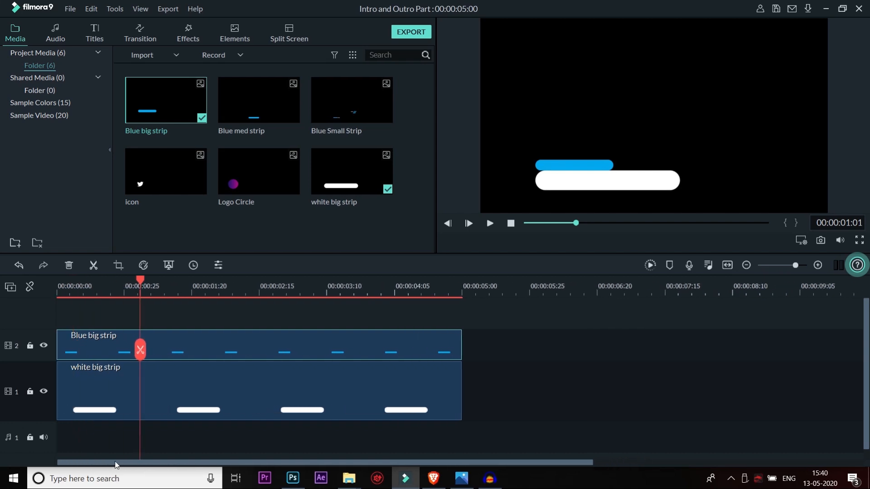
drag(67, 344, 91, 343)
click(193, 241)
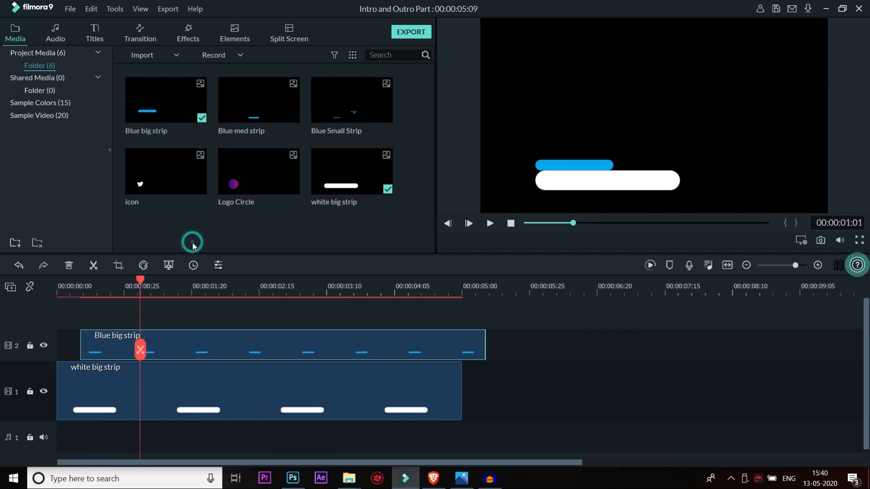
- Stack Blue med strip, Logo Circle and icon on tracks 3 to 5, staggering their starts at 00:00:00:18, 00:00:00:23 and 00:00:01:01
drag(238, 110, 89, 309)
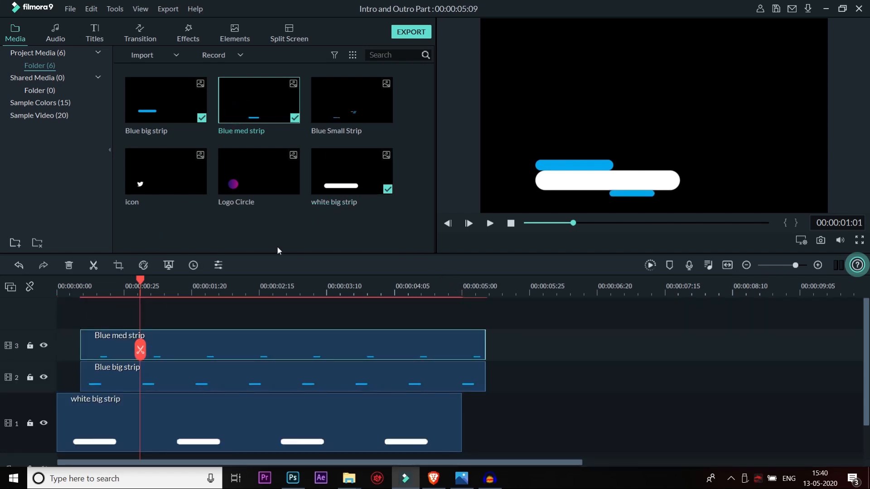
drag(104, 347, 127, 350)
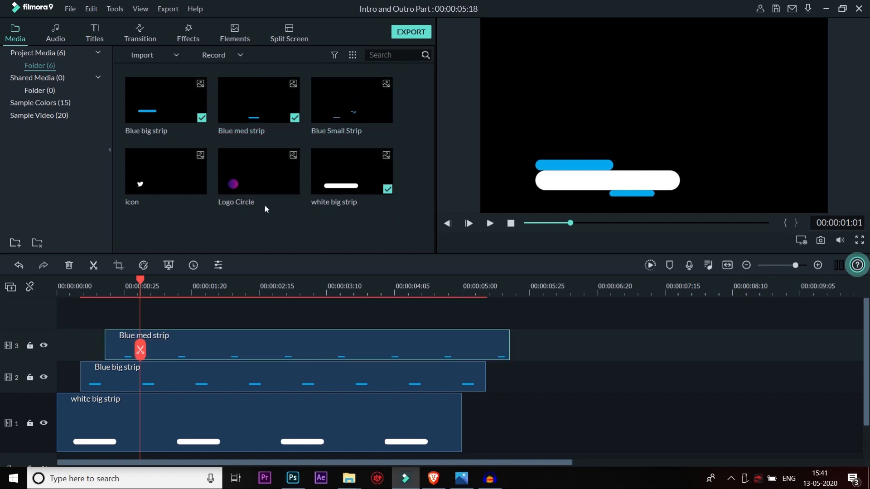
drag(257, 189, 111, 301)
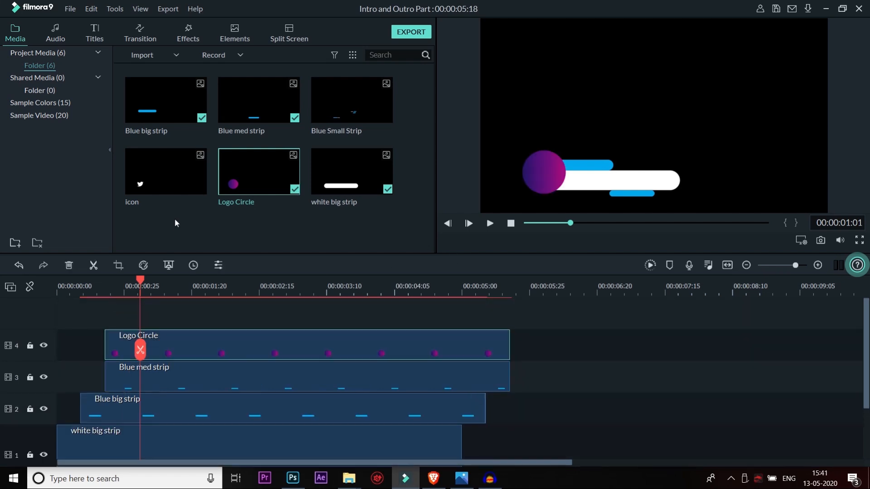
drag(163, 187, 121, 325)
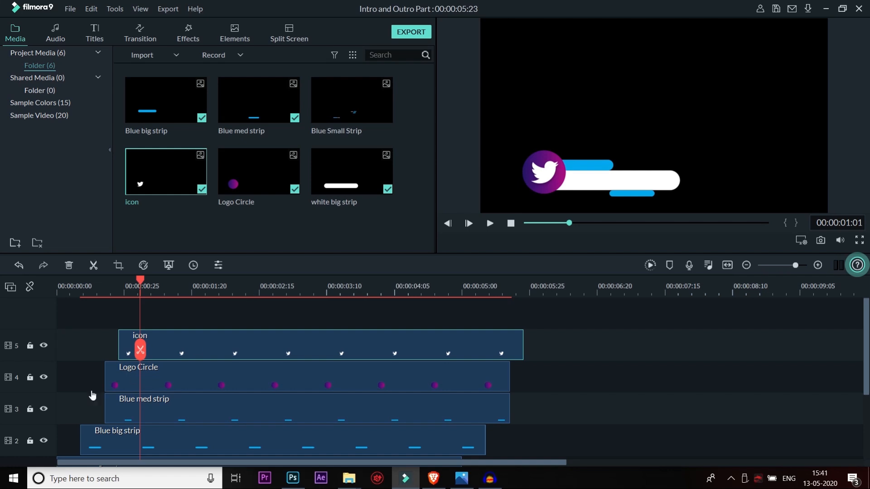
drag(109, 378, 155, 353)
mouse_move(867, 305)
mouse_down()
mouse_move(868, 354)
mouse_move(868, 314)
mouse_up()
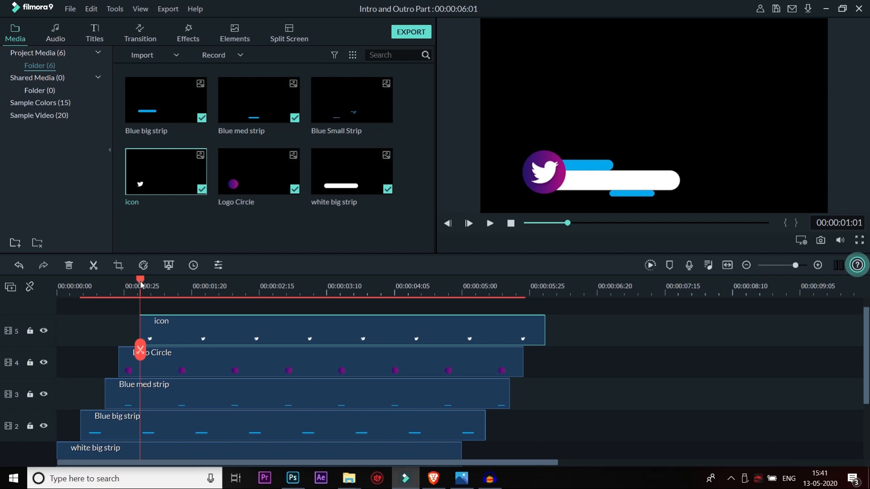
- Add Blue Small Strip on a new track 6 above the icon, starting at 00:00:01:09
drag(140, 283, 166, 289)
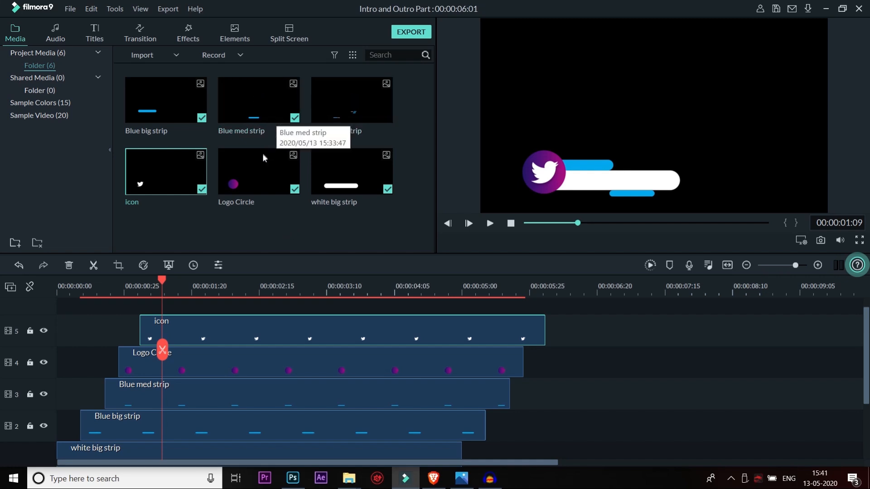
drag(336, 116, 209, 308)
scroll(866, 321, down, 1)
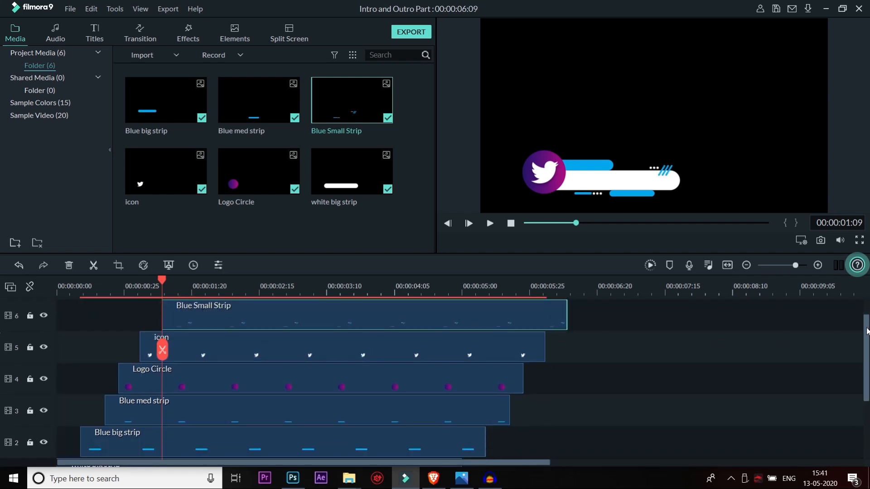
- Select all timeline clips and extend them together until Blue Small Strip ends at 00:00:08:23
scroll(867, 331, down, 2)
scroll(867, 334, up, 3)
scroll(867, 335, down, 3)
scroll(866, 338, up, 2)
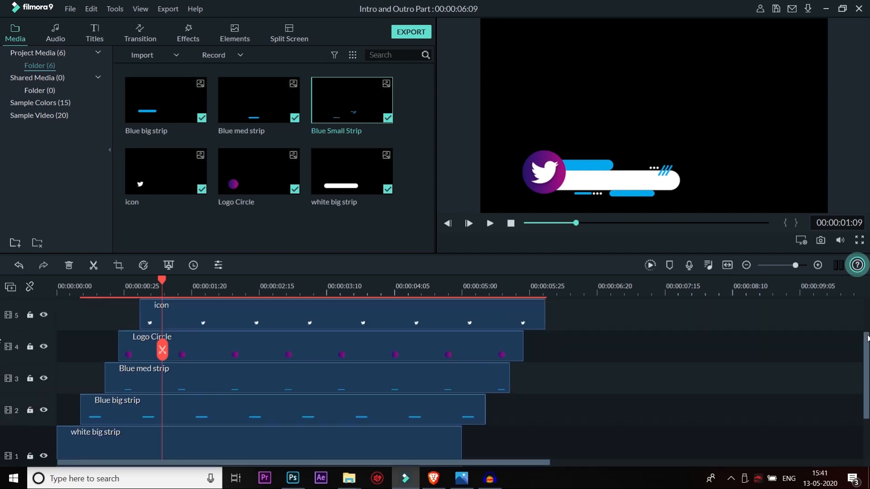
drag(867, 339, 869, 283)
key(ctrl+a)
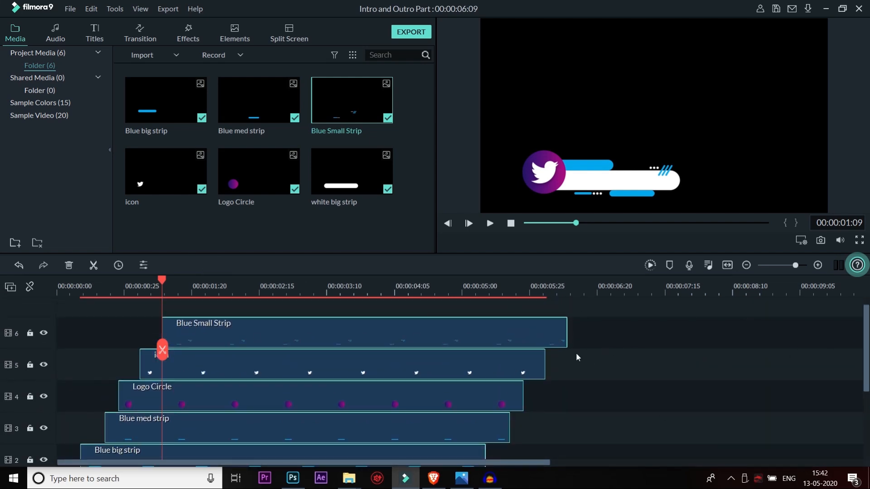
drag(568, 335, 770, 335)
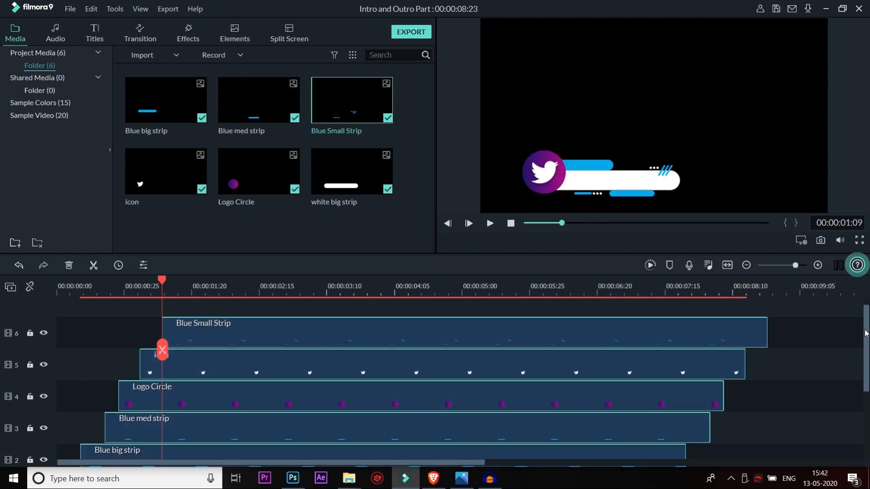
- Extend the ends of white big strip and Blue big strip to line up with the end of Blue med strip
drag(866, 333, 864, 413)
click(720, 378)
click(651, 402)
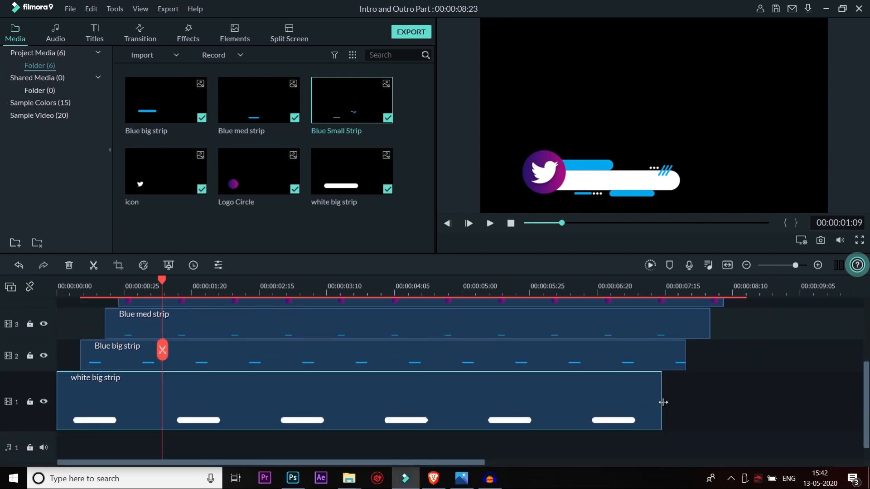
drag(662, 402, 711, 409)
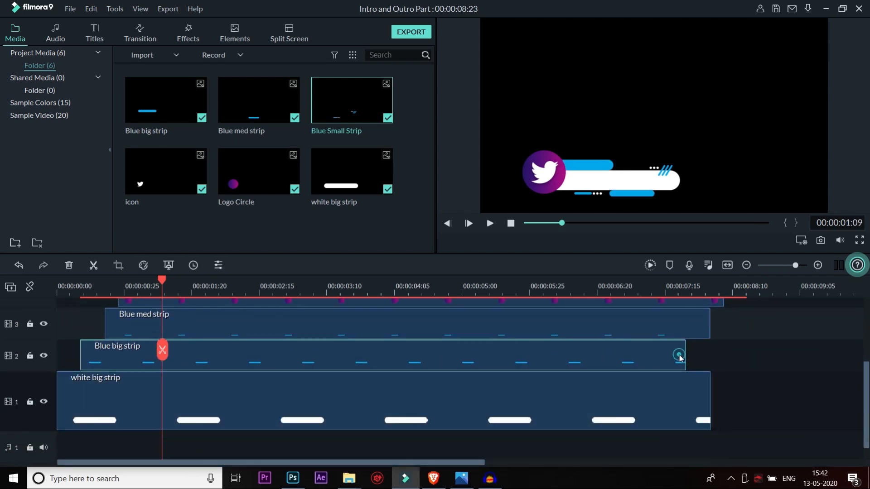
drag(685, 356, 710, 349)
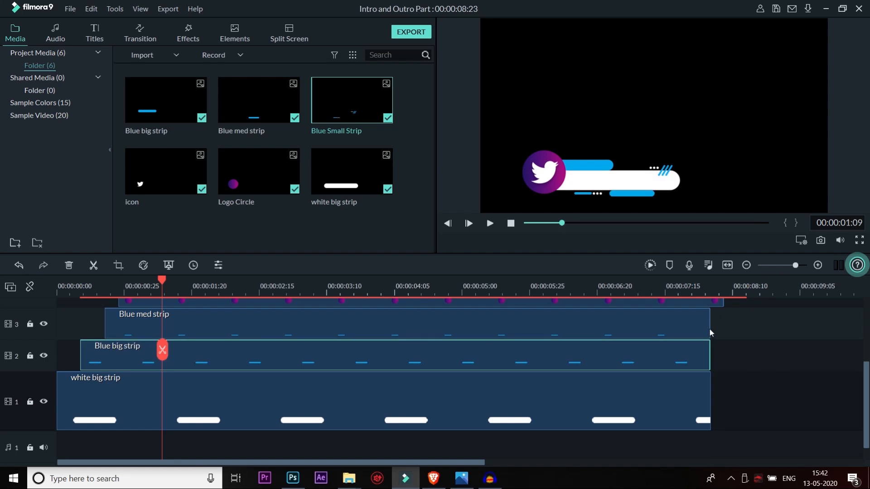
click(710, 330)
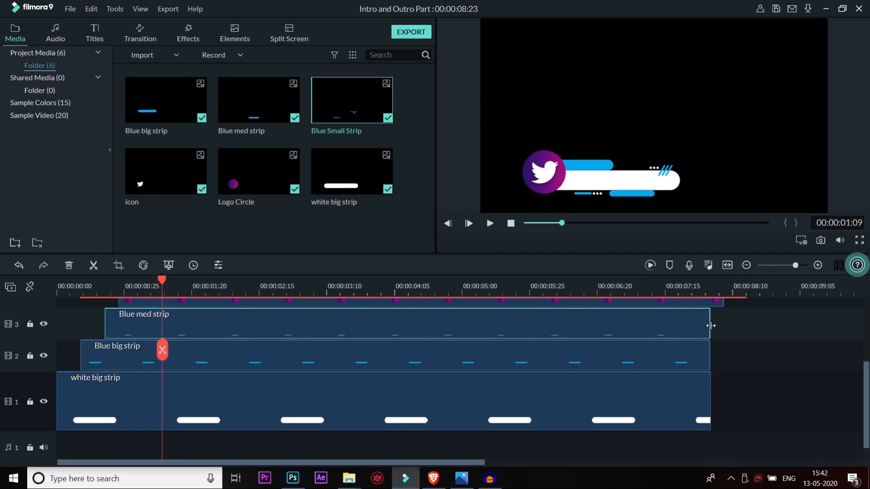
- Apply the To the Right 2 motion animation to the white big strip clip on track 1
drag(867, 396, 867, 349)
drag(217, 287, 66, 290)
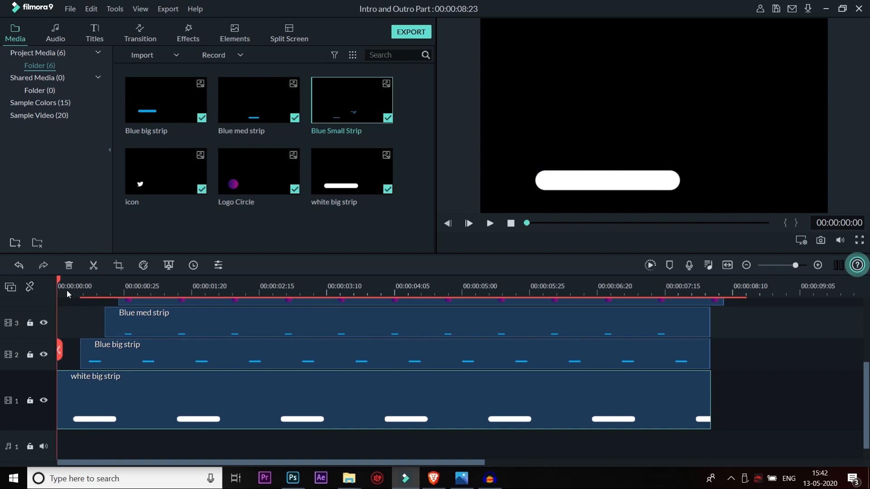
click(66, 289)
double_click(126, 396)
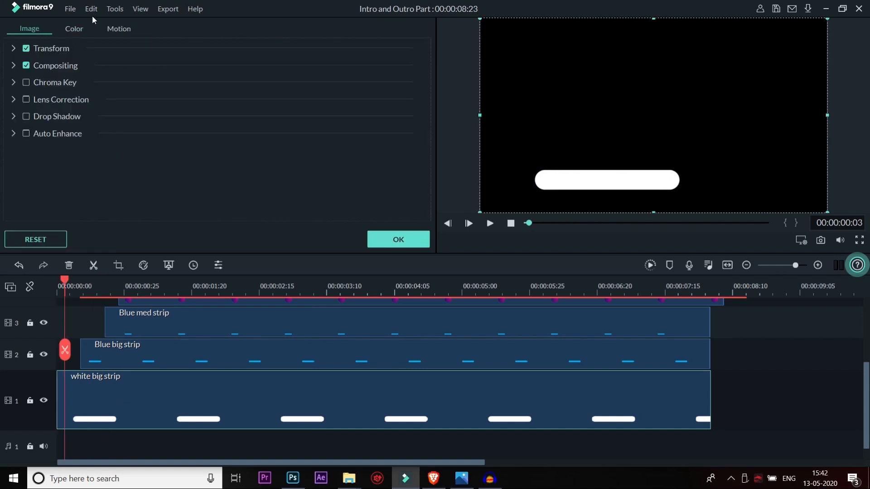
click(113, 30)
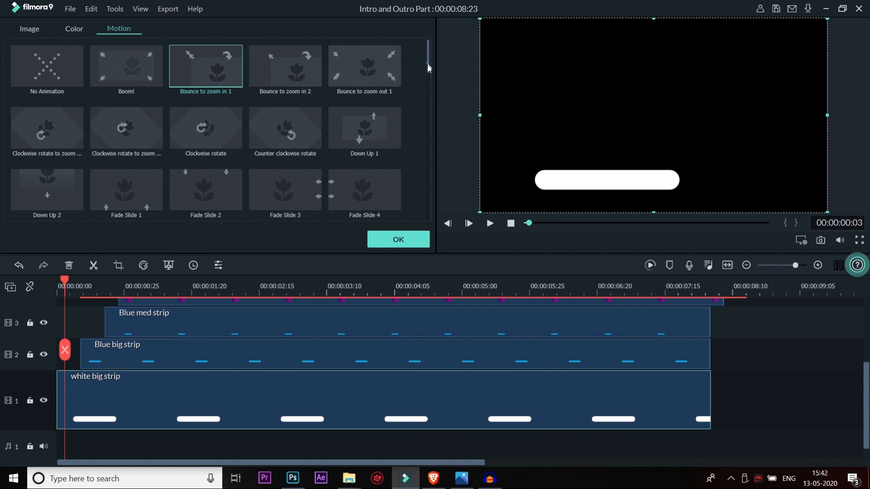
mouse_move(429, 68)
mouse_down()
mouse_move(425, 183)
mouse_move(426, 159)
mouse_up()
click(294, 161)
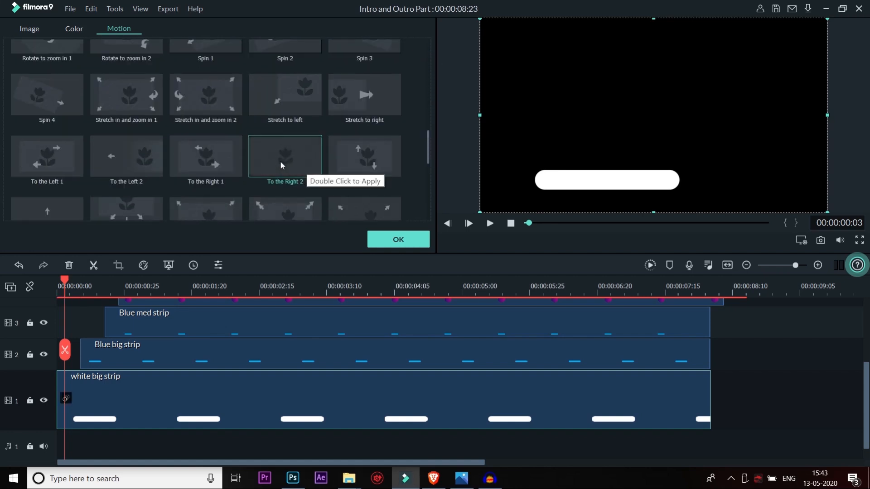
double_click(281, 163)
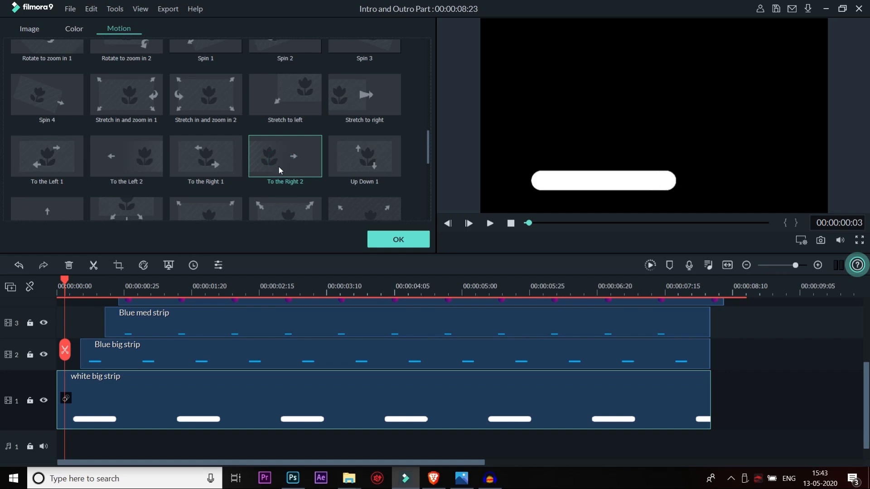
click(415, 238)
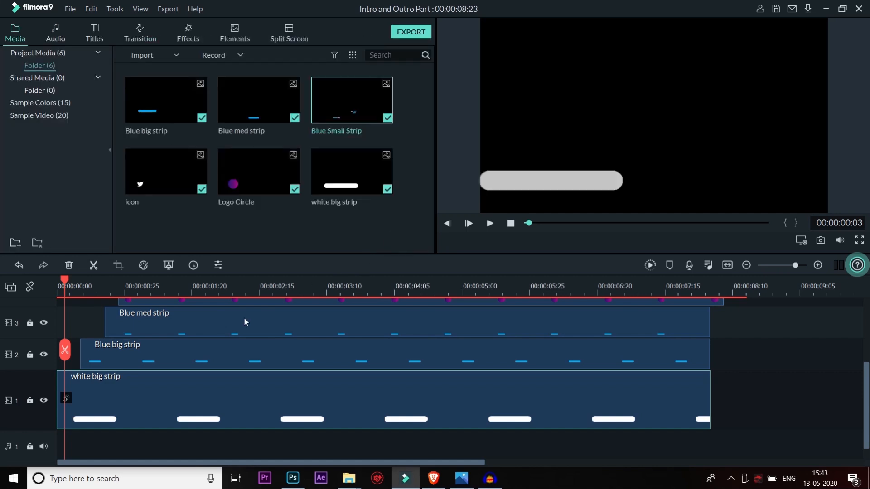
- Apply the To the Right 2 motion animation to Blue big strip and Blue med strip on tracks 2 and 3
double_click(168, 354)
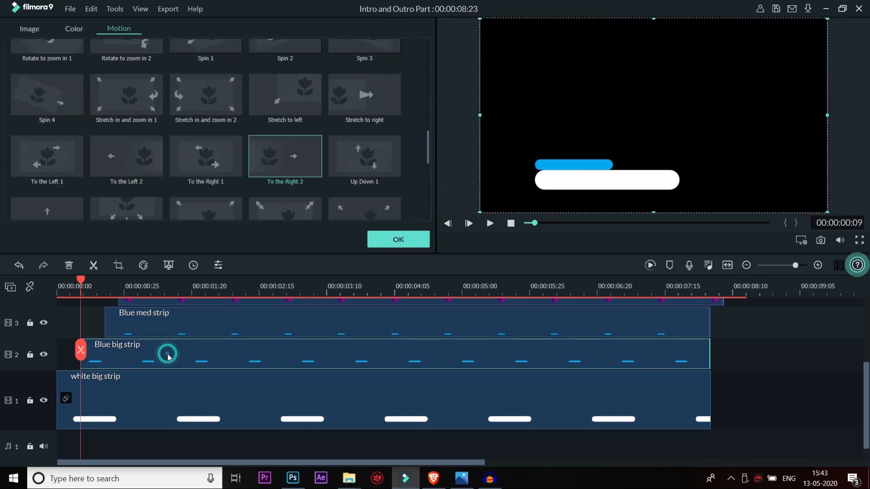
double_click(279, 167)
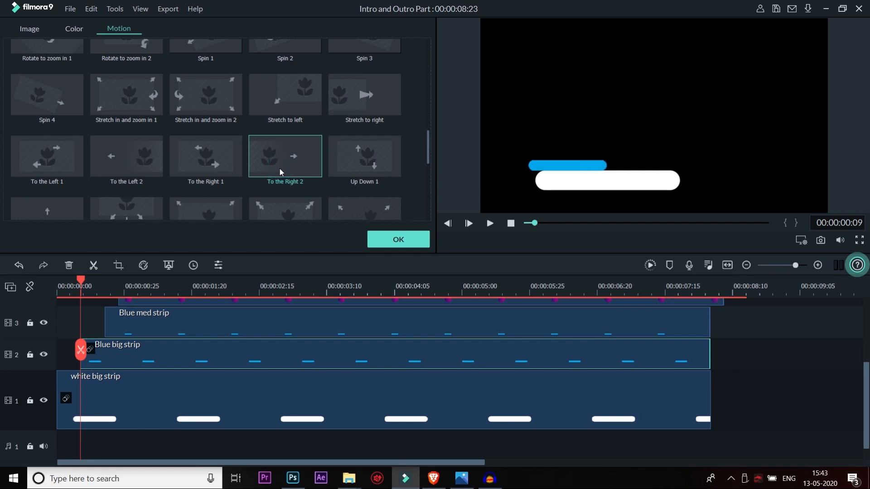
click(385, 241)
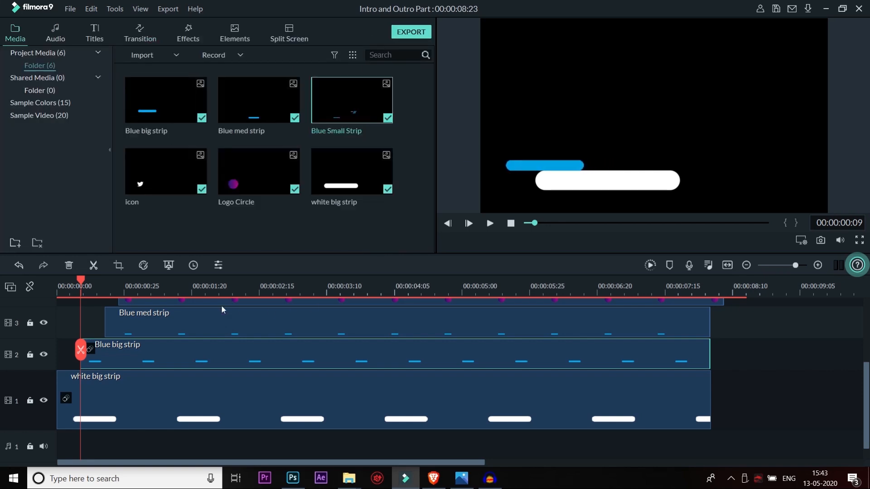
double_click(171, 323)
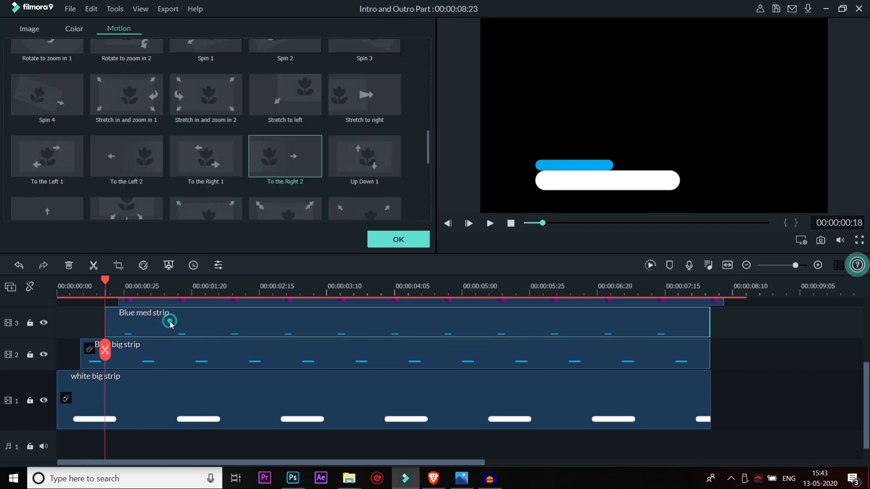
double_click(301, 160)
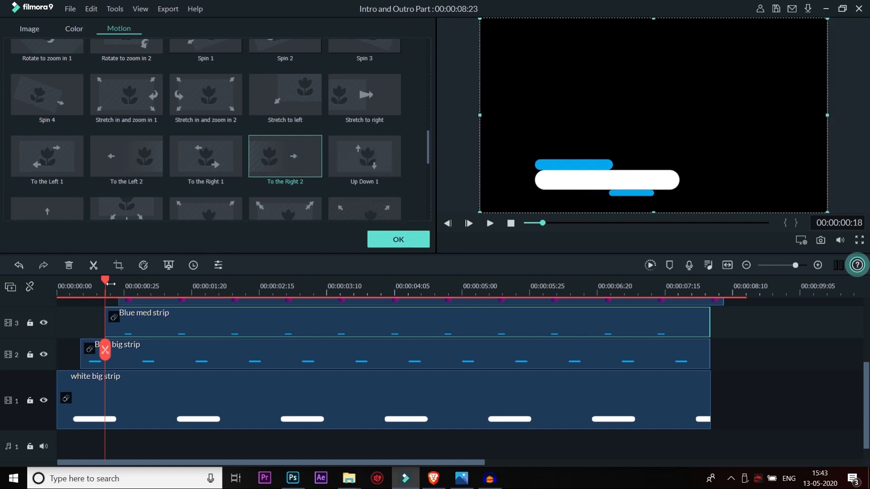
- Play the timeline from the start to review the slide-in motion of the three strips
drag(107, 278, 31, 286)
key(space)
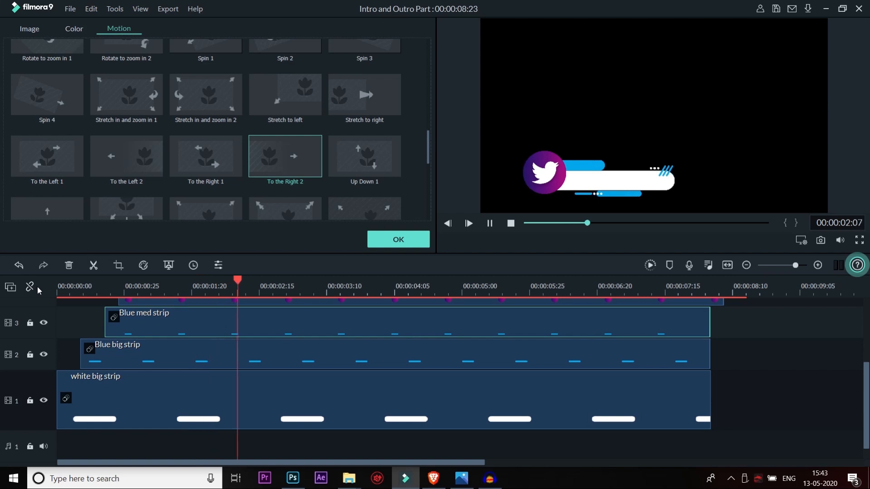
key(space)
- Try zoom and bounce style motion presets on Logo Circle, including Zoom in 1, Wham!, Boom! and Down Up 1
scroll(316, 324, up, 3)
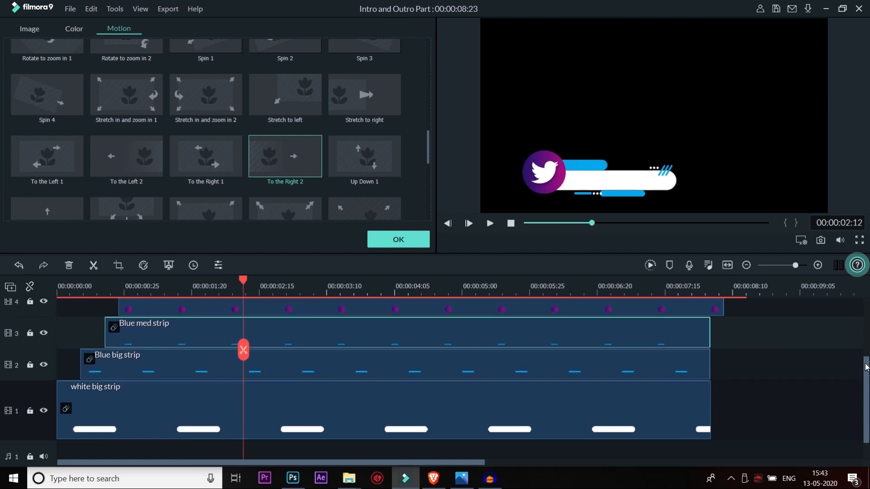
click(195, 329)
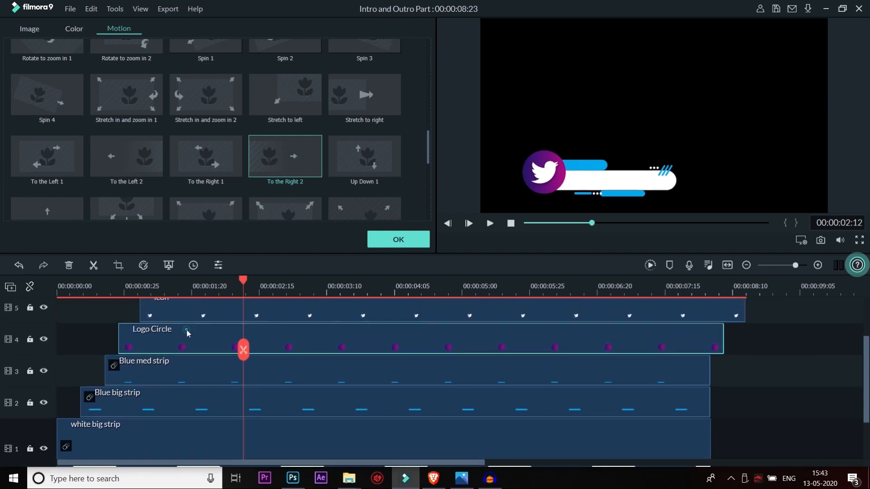
drag(427, 145, 429, 154)
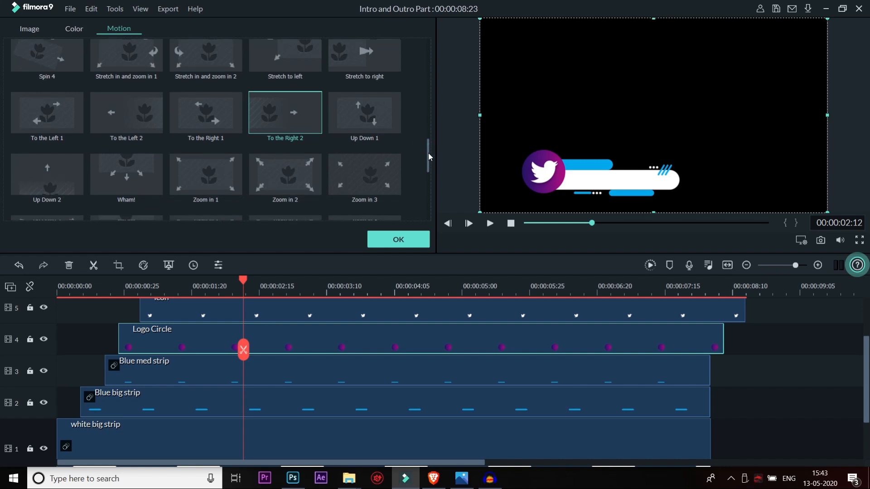
double_click(277, 186)
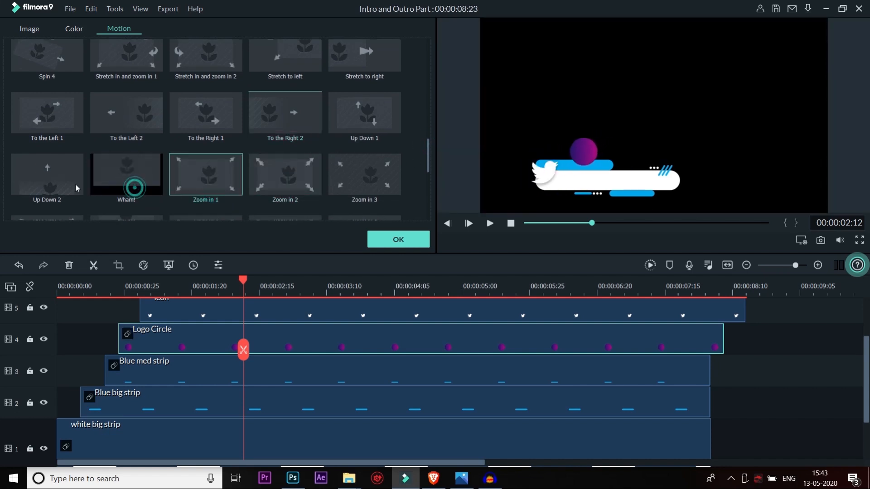
click(130, 183)
drag(427, 154, 428, 56)
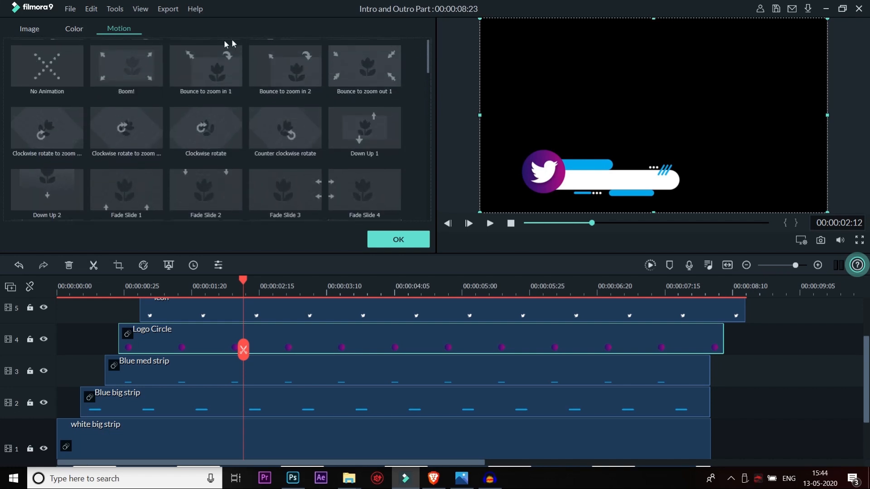
click(138, 69)
click(365, 122)
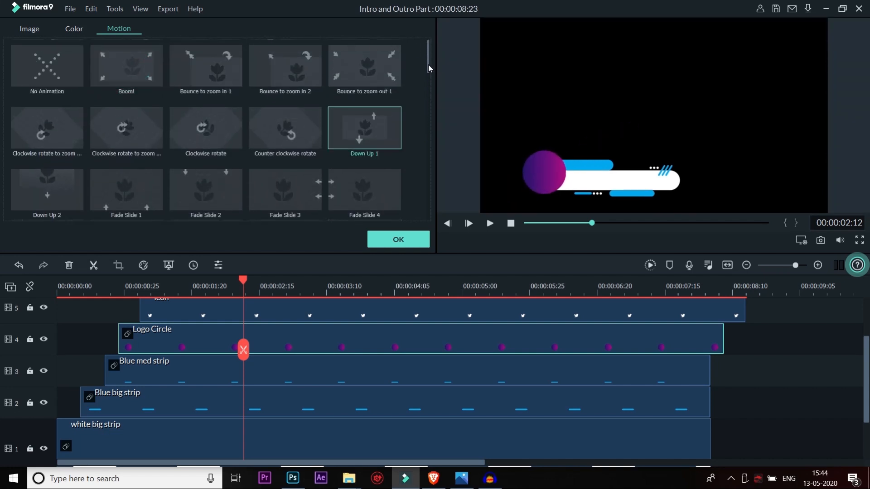
- Try the Flip Down2, Flip Down1, Fade2 and Flip Up1 motion presets on Logo Circle
drag(428, 67, 430, 92)
click(390, 134)
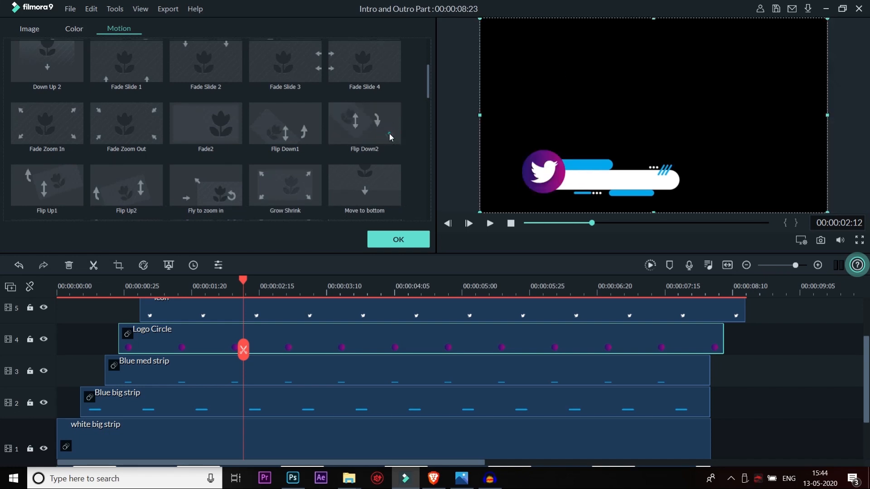
click(284, 135)
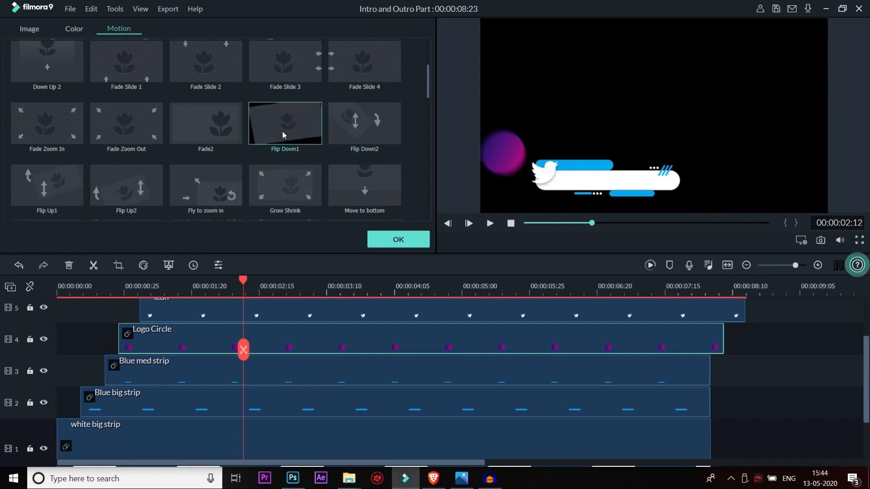
click(203, 138)
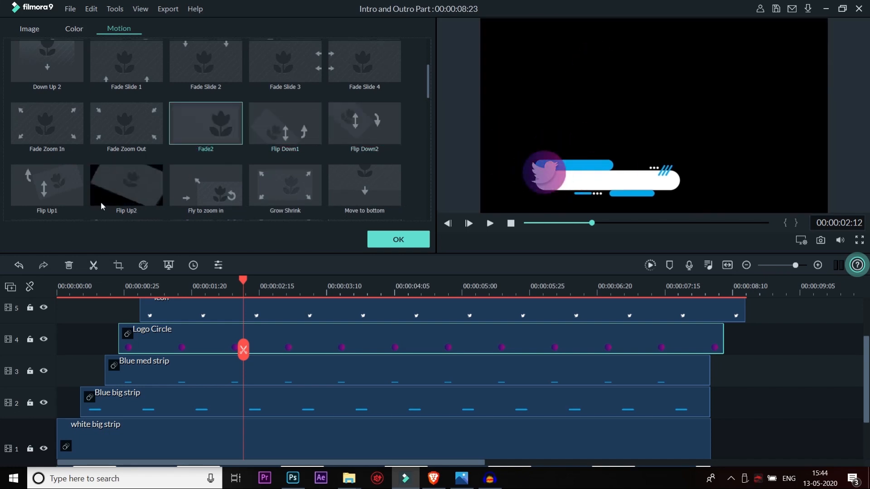
click(48, 194)
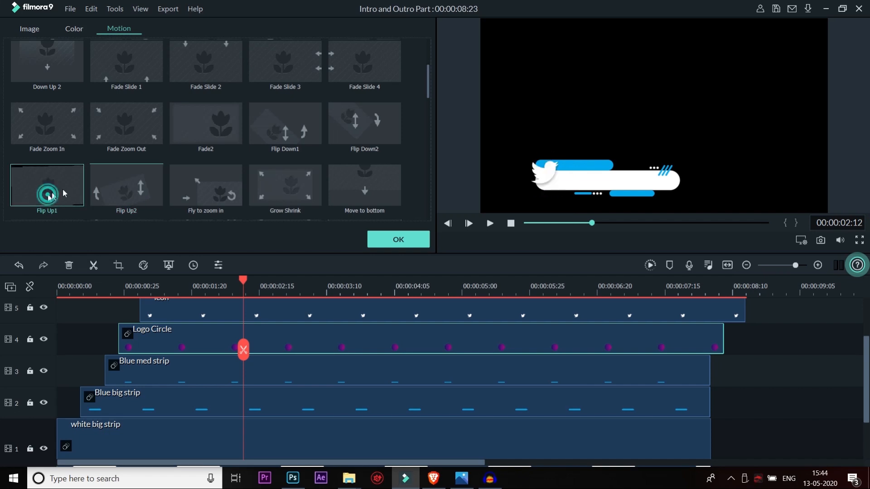
- Try the Move to bottom, top, right, lower right, lower left and left motion presets on Logo Circle
drag(428, 82, 429, 112)
click(368, 126)
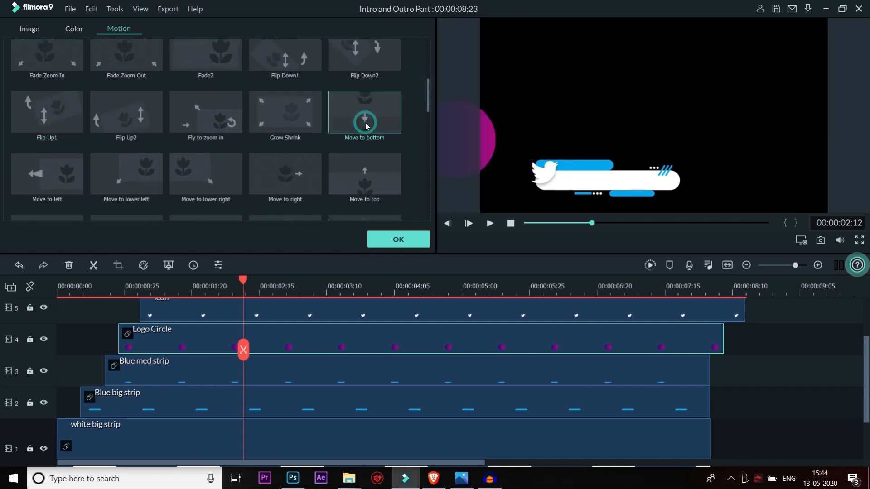
click(362, 172)
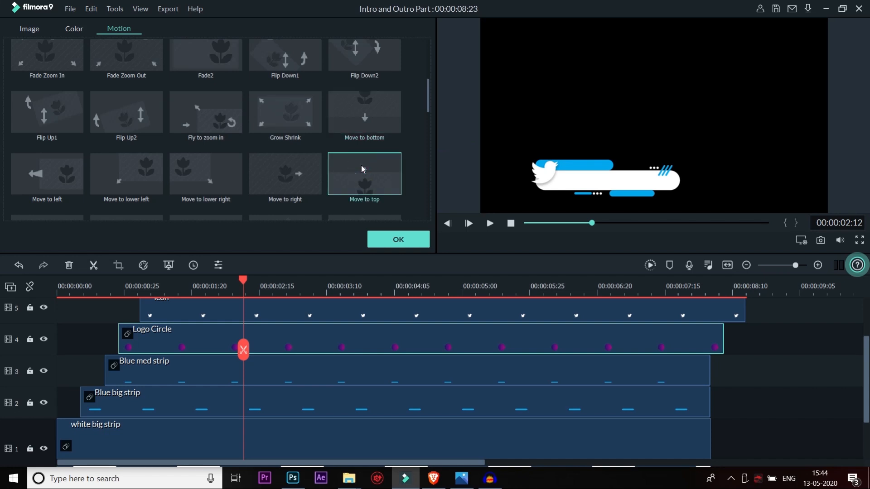
click(277, 179)
click(182, 180)
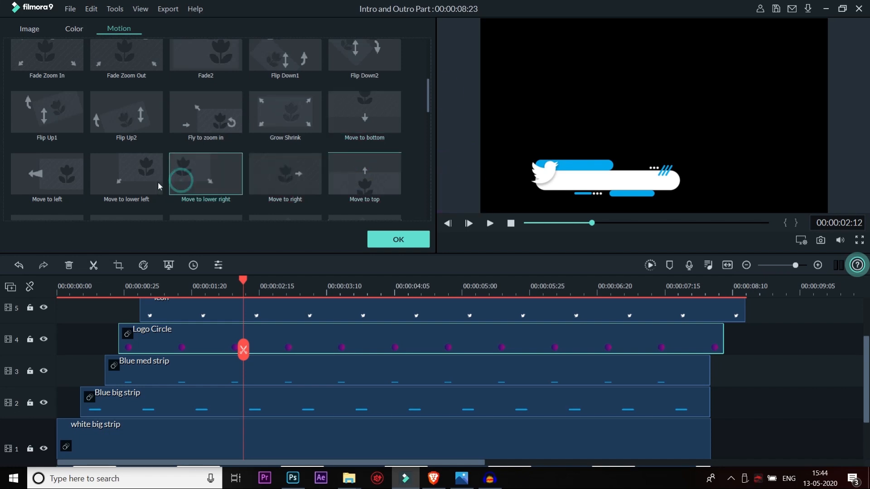
click(156, 183)
click(56, 182)
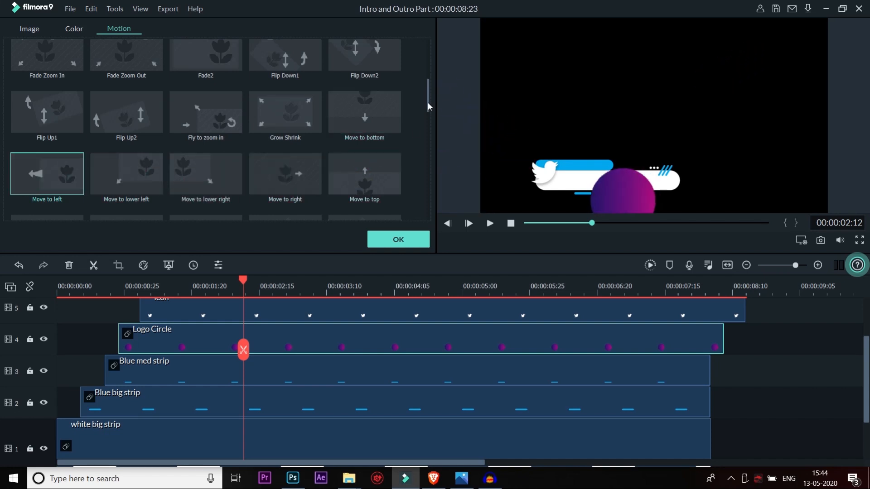
- Apply the To the Right 2 motion animation to the icon clip and close the clip settings
drag(429, 111, 429, 172)
click(285, 119)
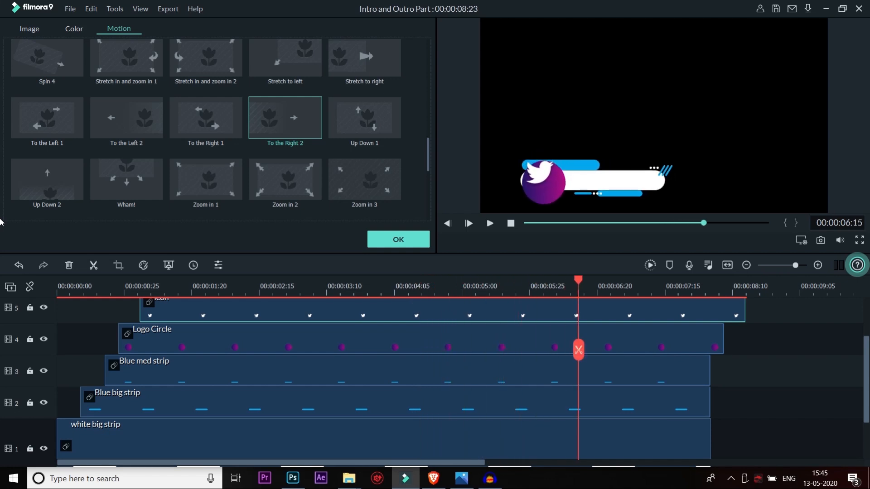
drag(865, 374, 857, 423)
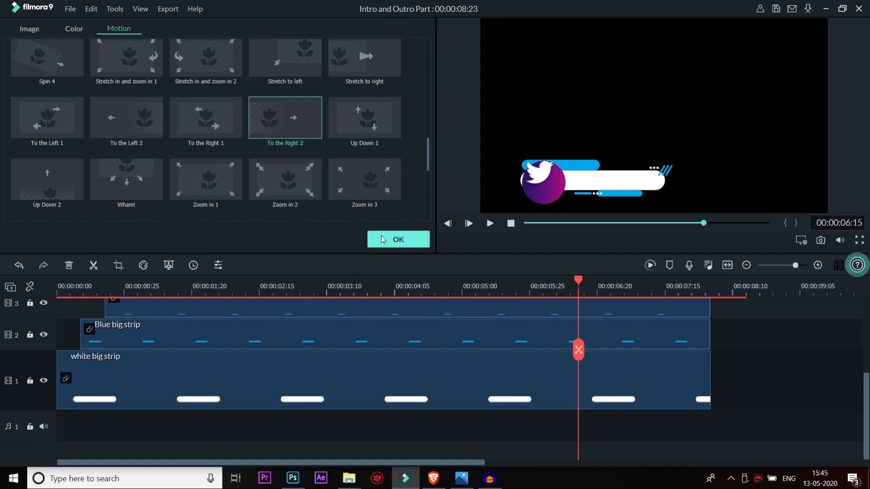
click(399, 241)
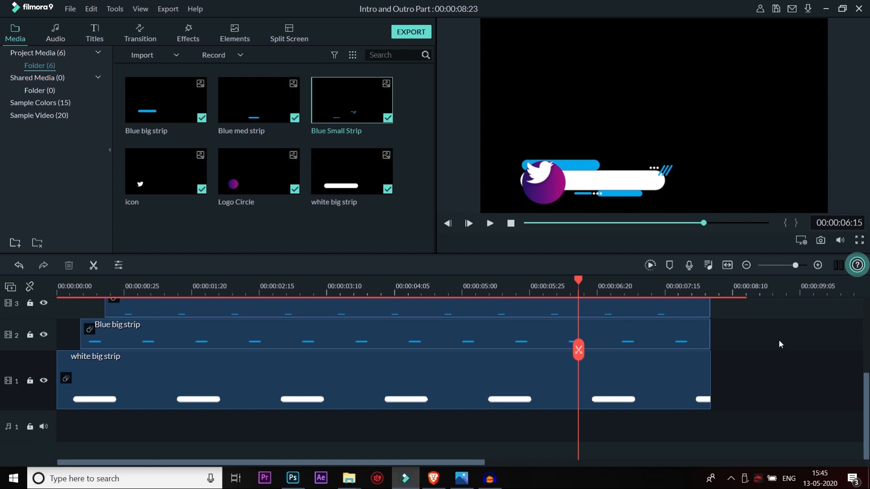
- Shorten all timeline clips together, trimming icon and Blue Small Strip so that every clip ends at 00:00:05:25
key(ctrl+a)
drag(710, 377, 530, 359)
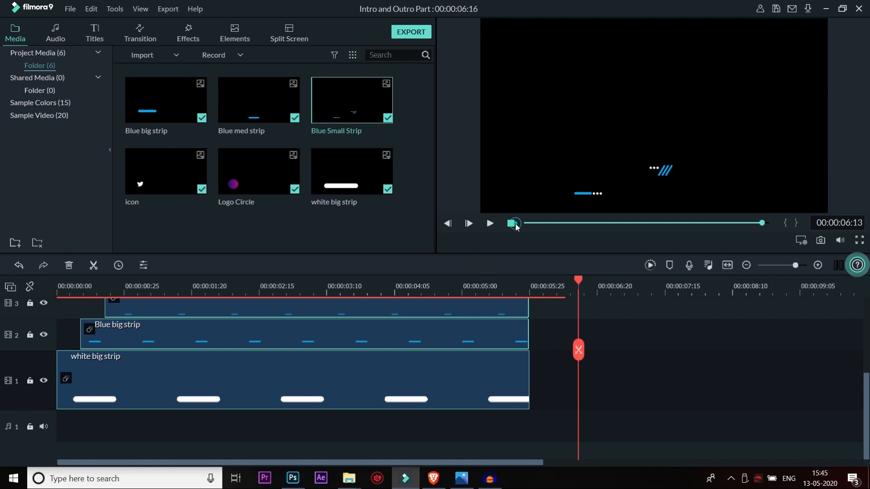
key(space)
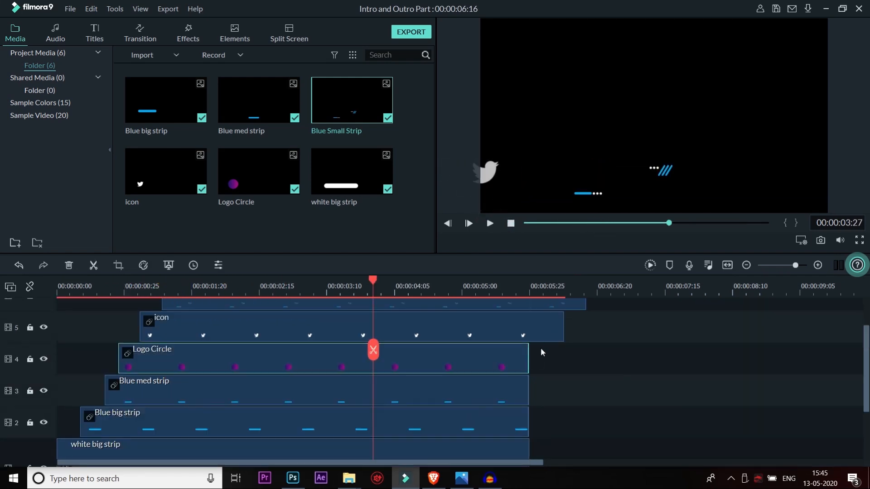
drag(564, 327, 529, 328)
drag(585, 304, 529, 309)
- Play the shortened lower third from the beginning to review how all the elements animate in
click(511, 224)
key(space)
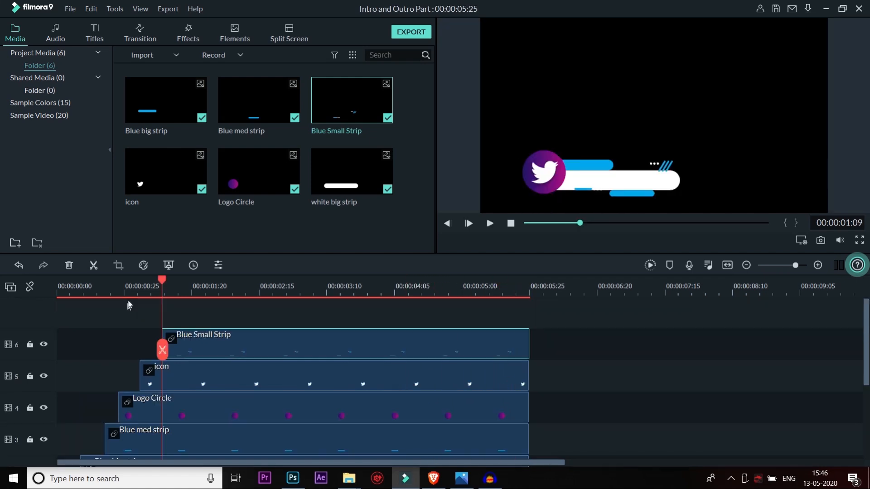
click(160, 281)
key(ctrl+slash)
key(space)
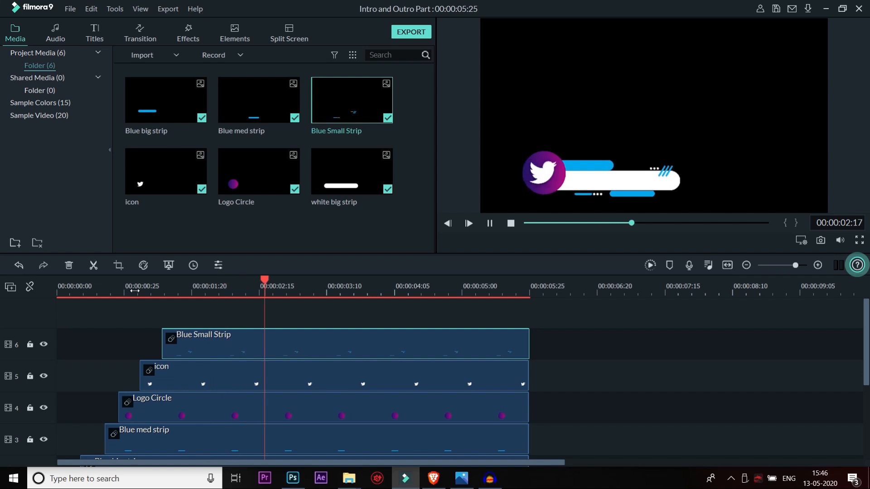
key(space)
- Change the motion animation of the Logo Circle clip to To the Right 2
double_click(178, 404)
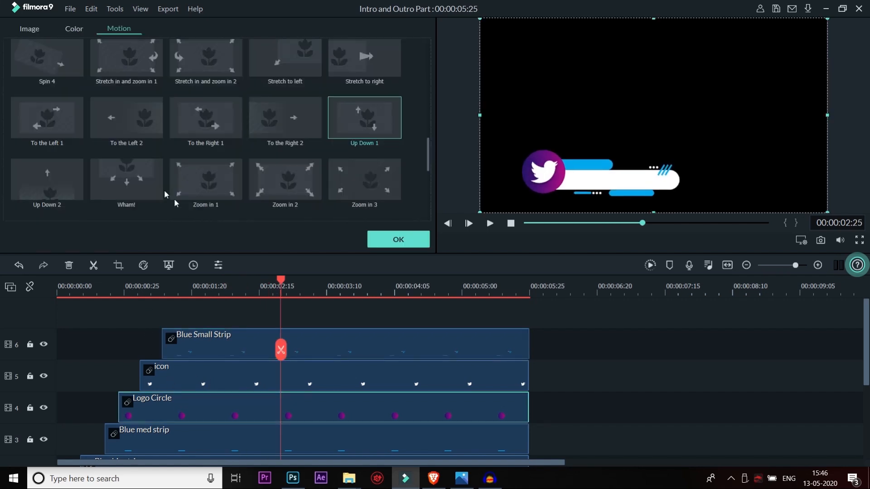
click(309, 136)
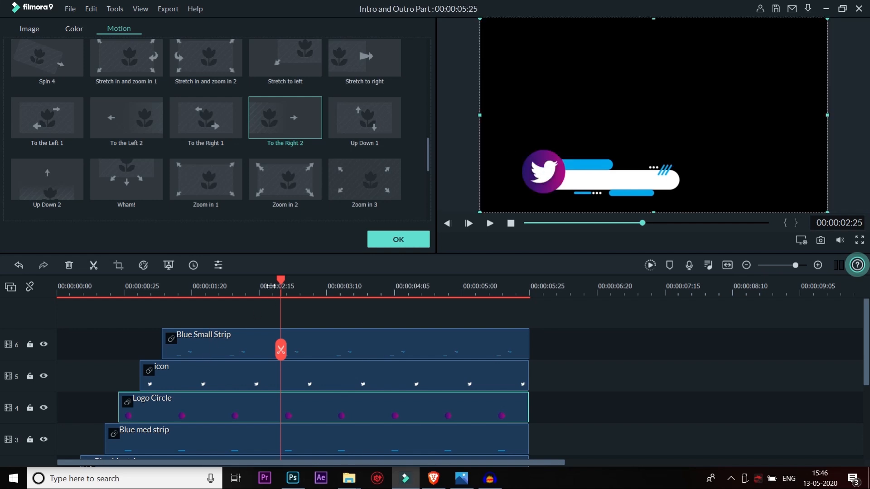
- Play the lower third from the beginning to review the Logo Circle motion, and confirm the clip settings
drag(280, 280, 2, 288)
key(space)
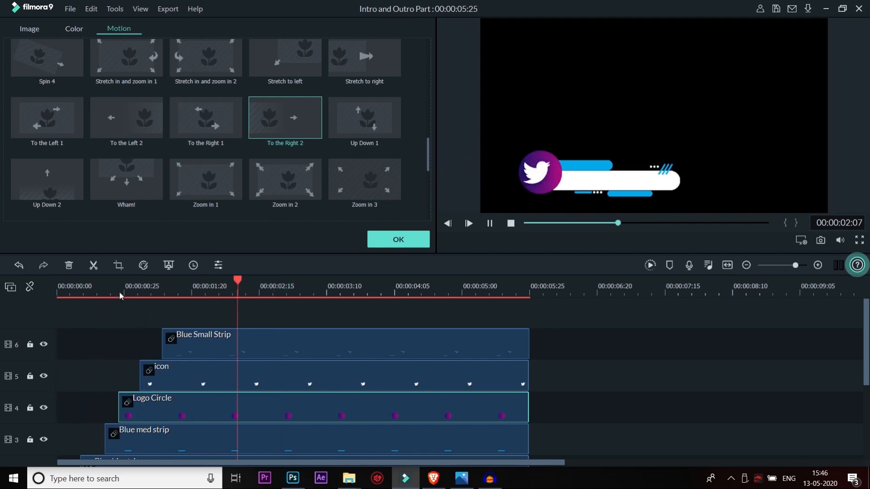
click(403, 245)
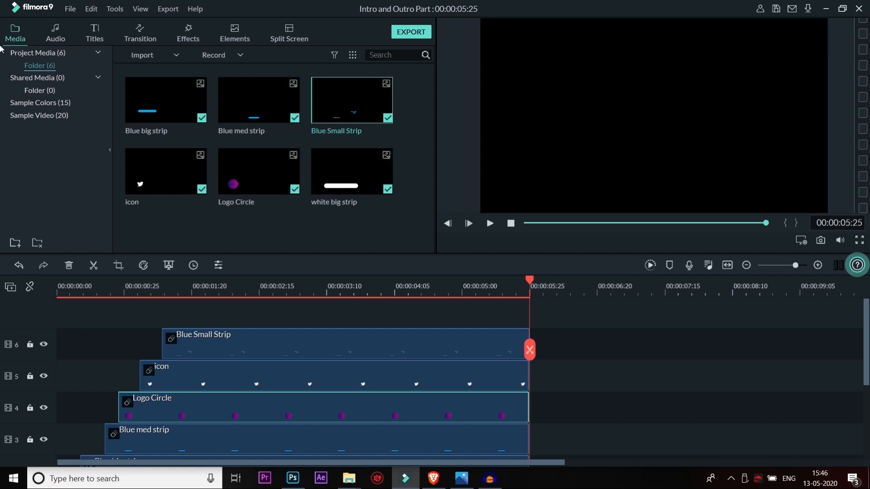
- Add the Title 1 preset on track 7 above Blue Small Strip, starting where the Blue Small Strip clip starts
drag(301, 285, 350, 348)
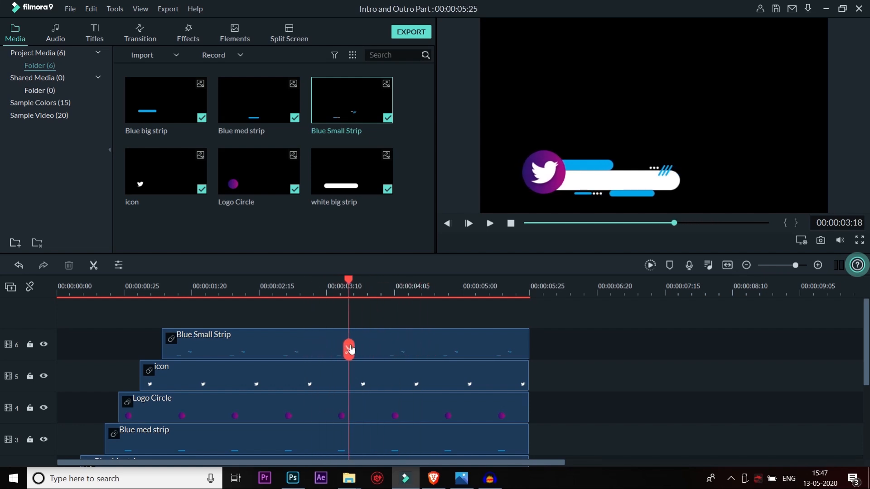
click(95, 38)
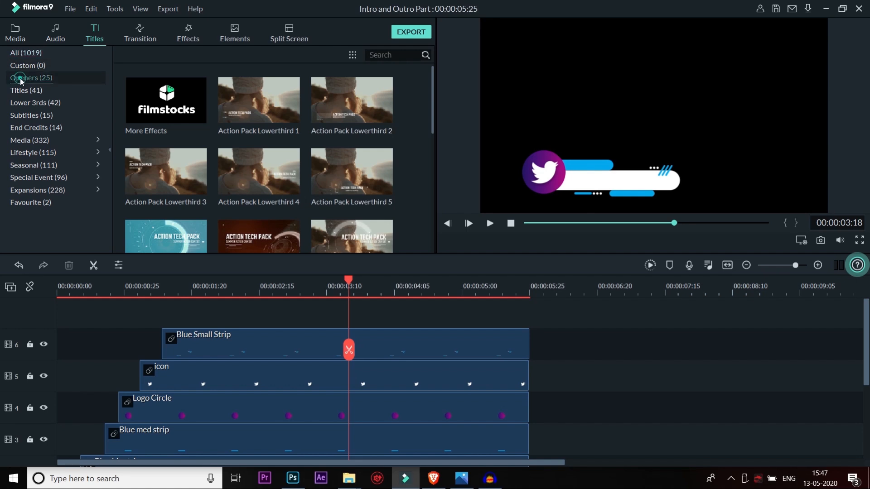
click(21, 78)
click(47, 103)
click(27, 90)
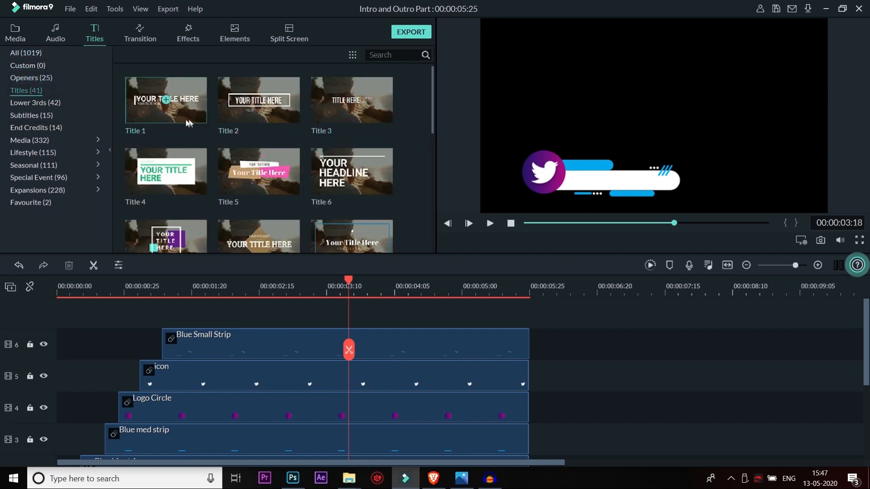
scroll(213, 118, down, 3)
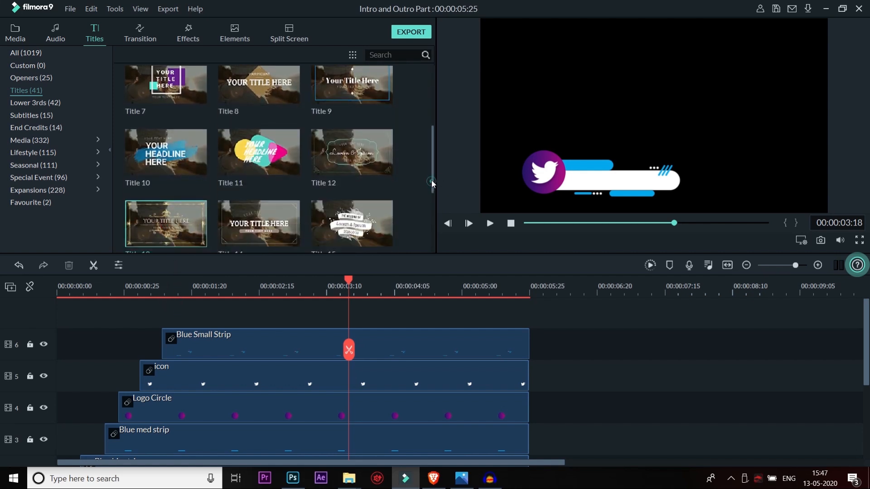
drag(431, 183, 431, 85)
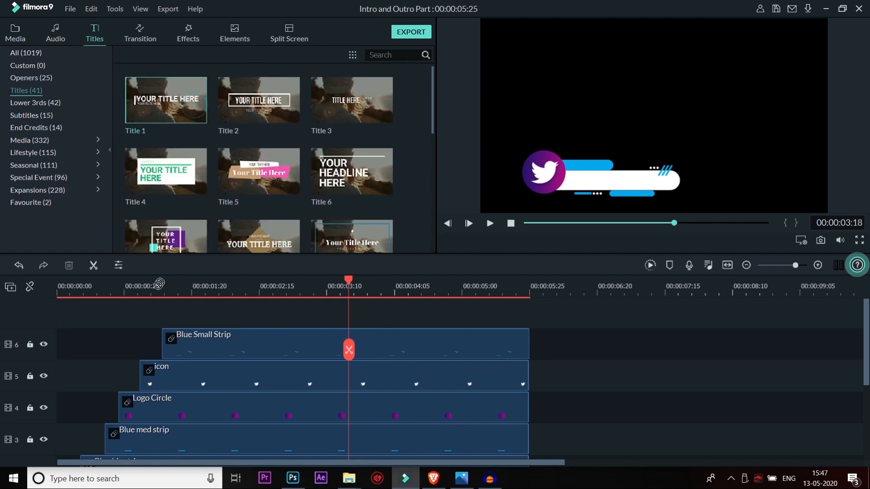
drag(159, 284, 160, 308)
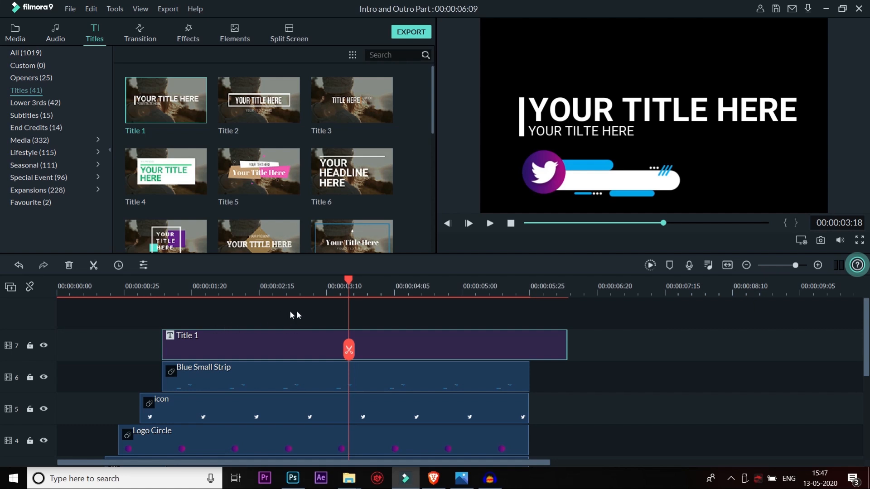
- Open the Title 1 clip in Advanced Text Edit and delete the white vertical bar beside the title text
double_click(584, 180)
click(422, 234)
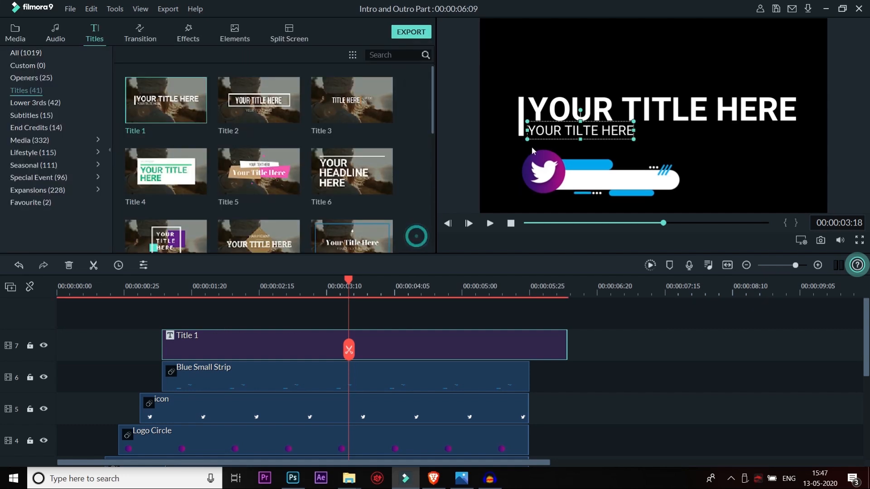
click(685, 145)
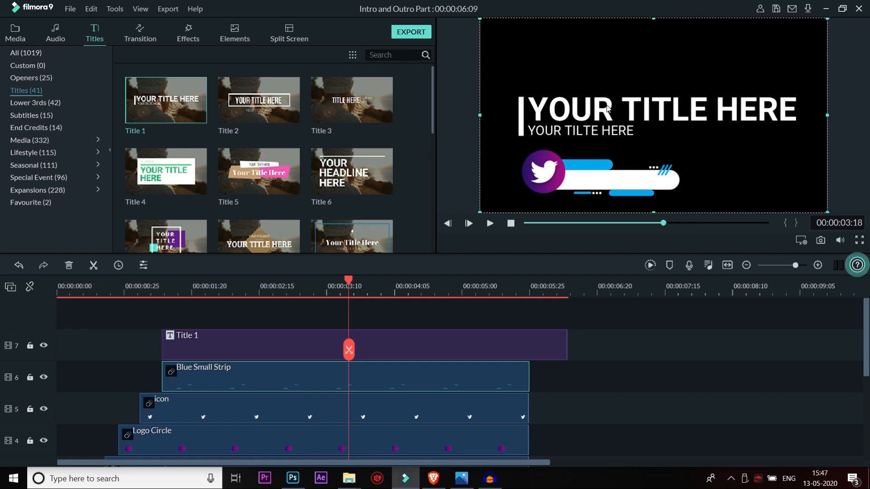
double_click(257, 347)
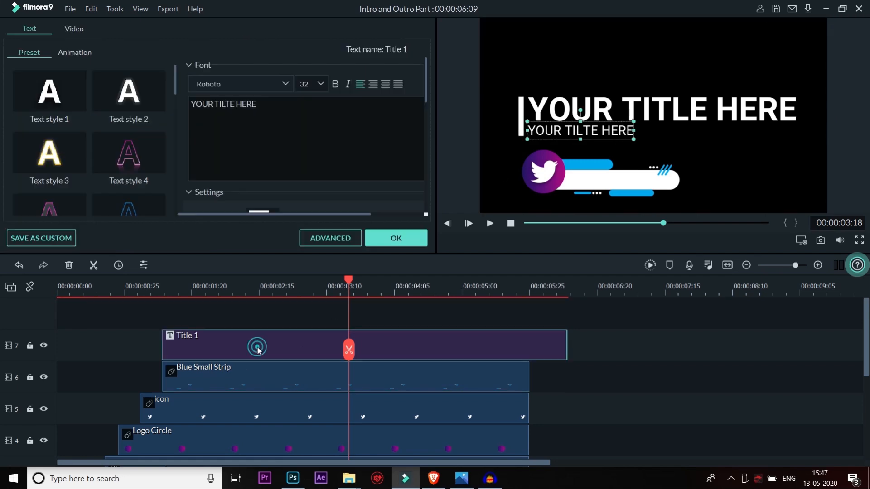
click(342, 245)
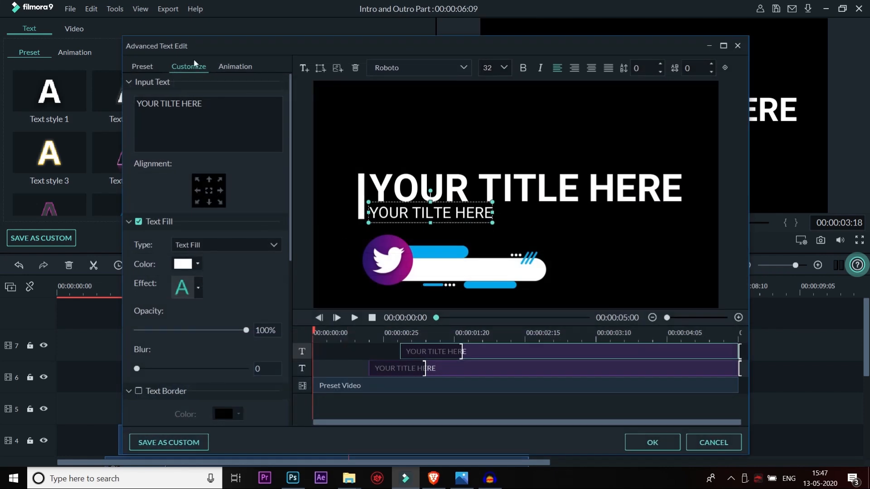
click(361, 204)
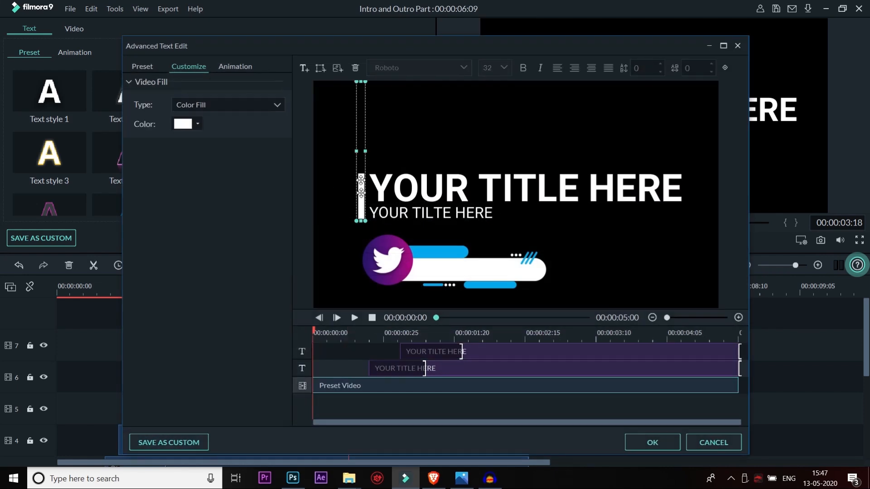
click(356, 68)
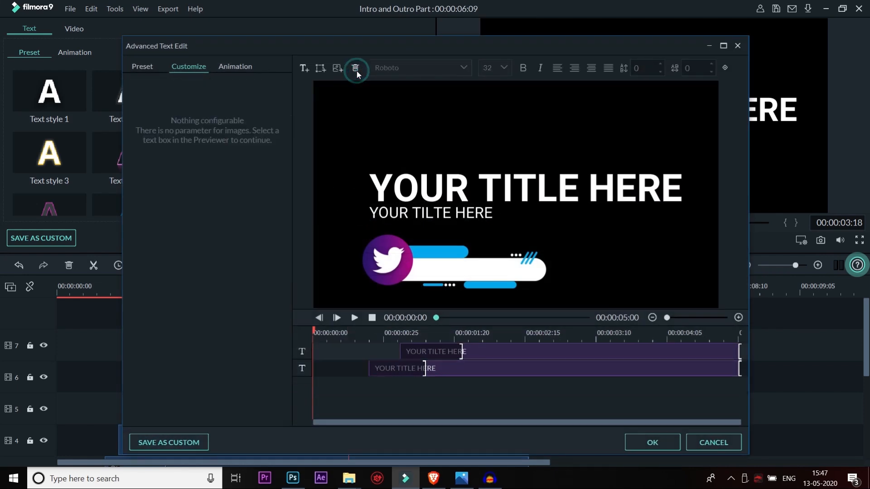
- Replace the small subtitle text under the main title with "Follow us"
click(388, 215)
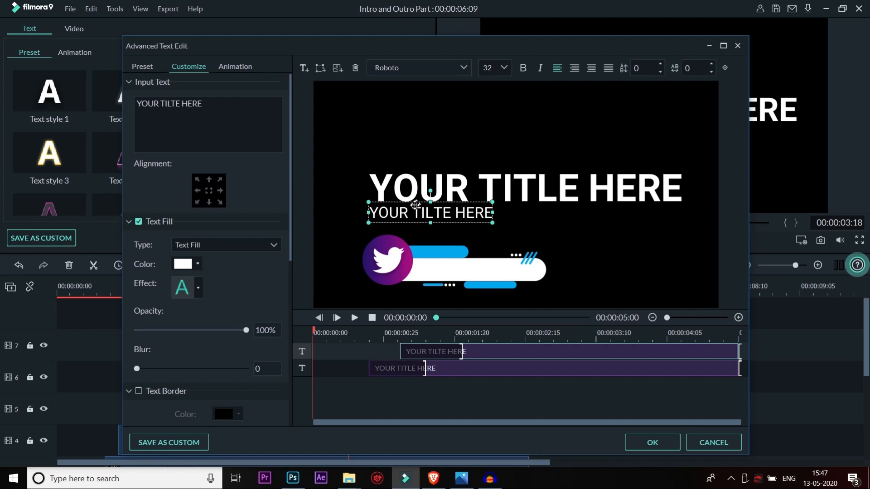
double_click(412, 209)
text(Follow us)
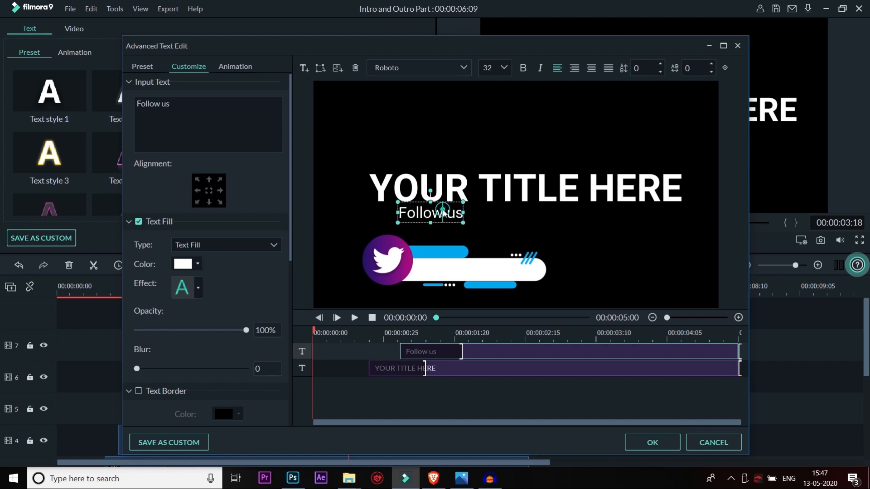
key(ctrl+a)
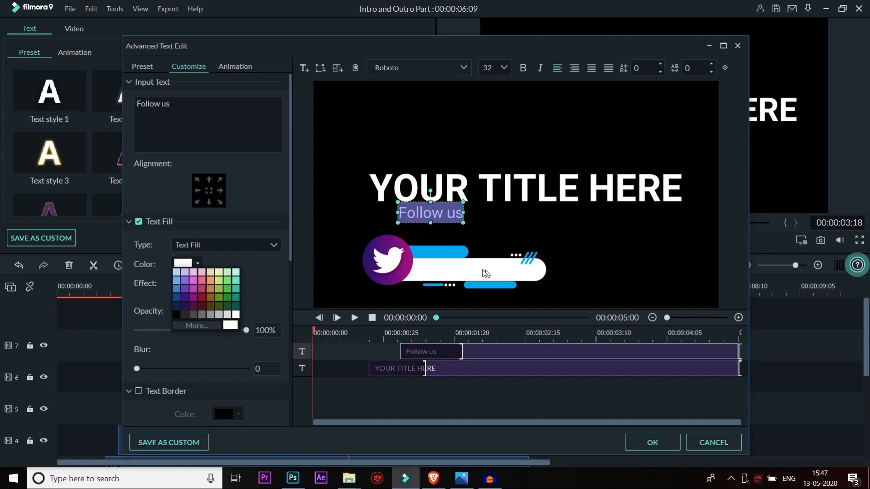
- Set the "Follow us" text to size 12 and position it inside the blue strip below the white bar
click(417, 204)
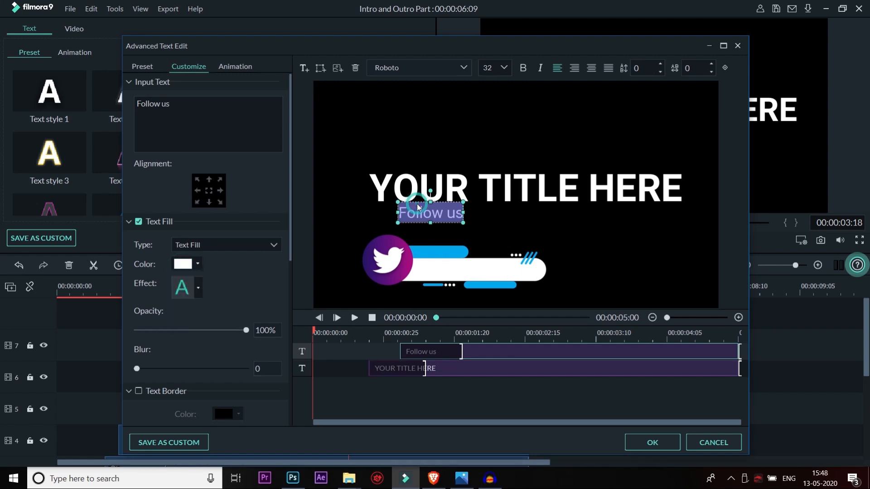
drag(417, 200, 477, 275)
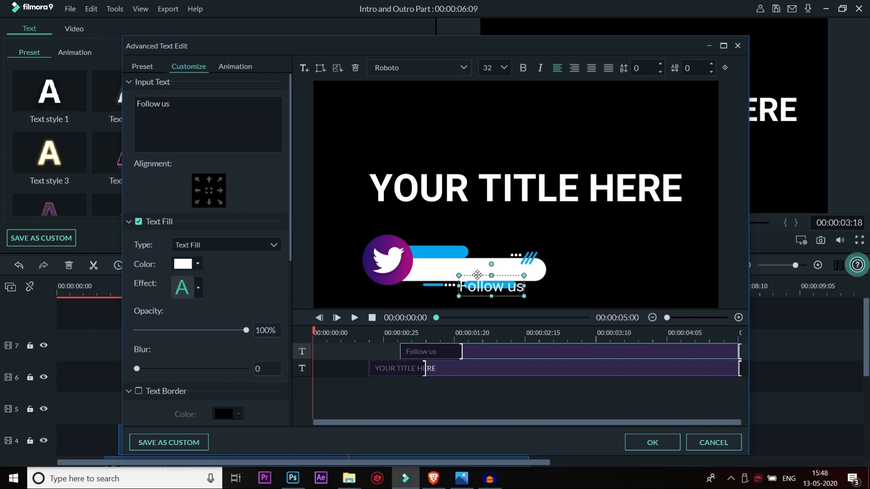
key(ctrl+a)
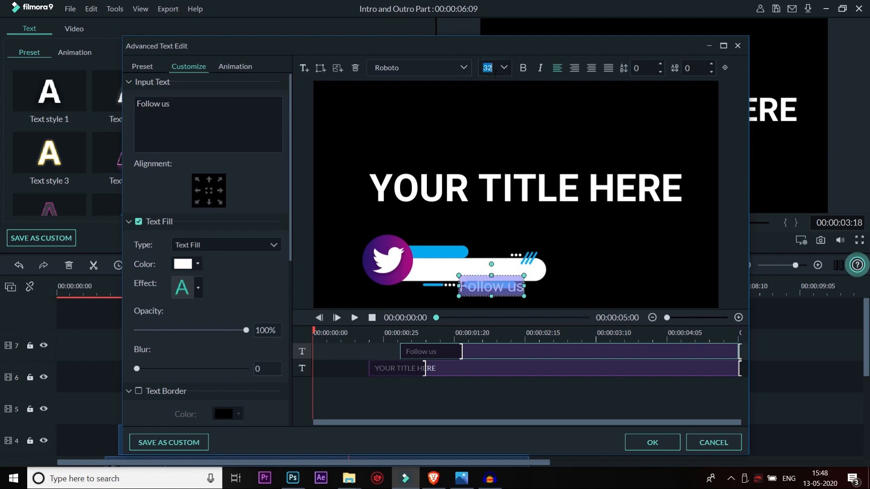
click(496, 287)
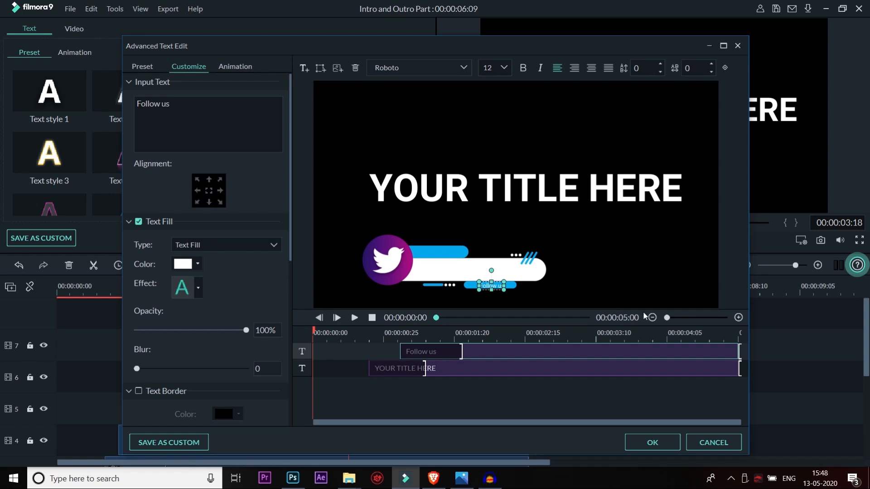
click(501, 286)
click(639, 285)
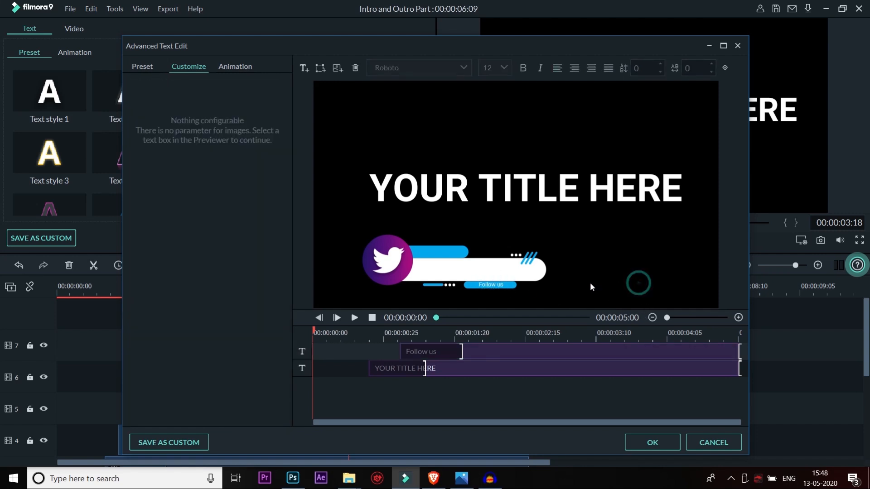
click(495, 286)
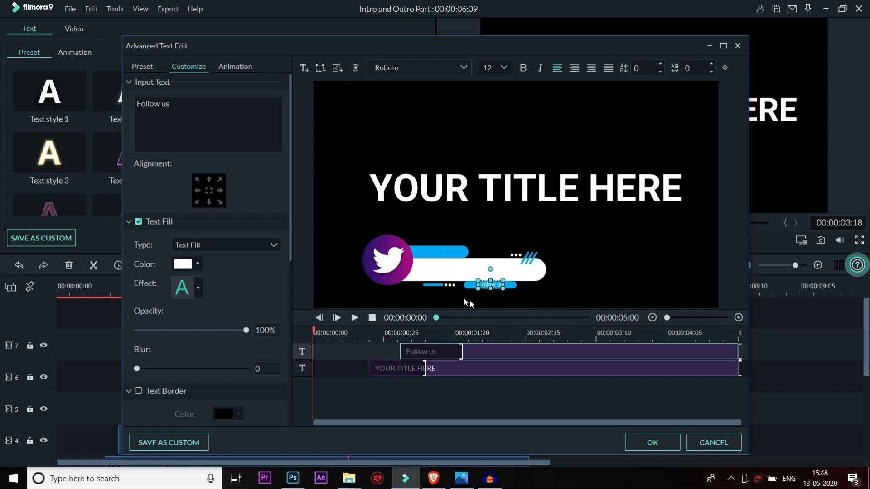
click(597, 276)
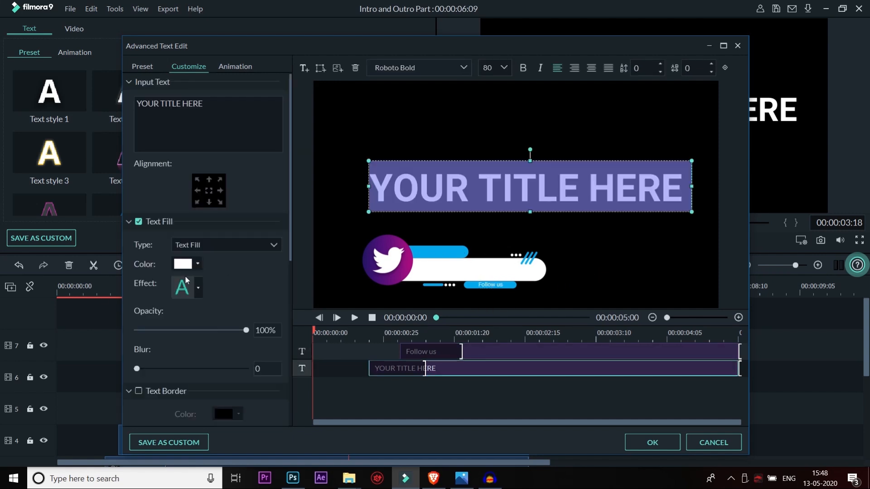
- Try a teal text fill on the large title text
click(184, 264)
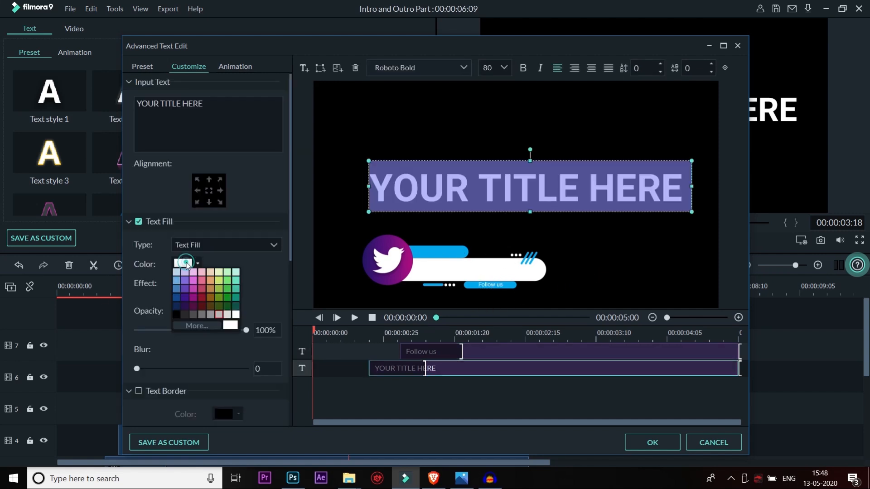
click(236, 298)
click(446, 176)
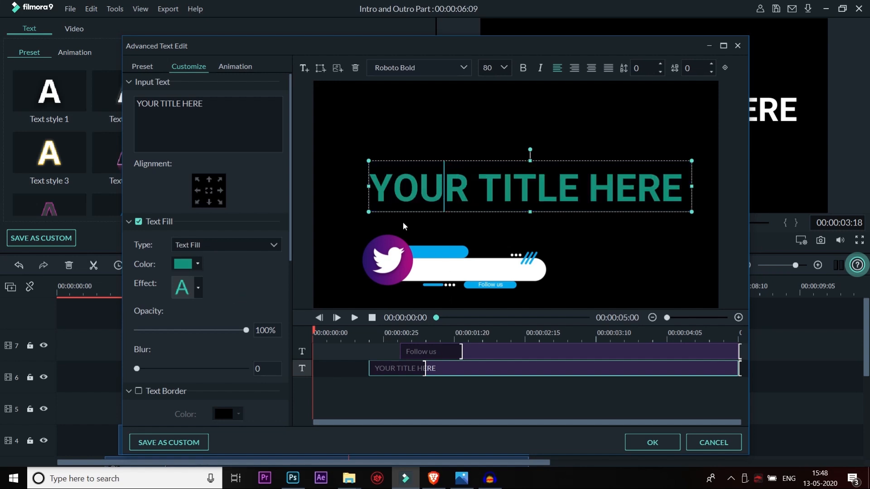
- Set the text fill of the large title to a custom light blue like the lower third's blue strips
key(ctrl+a)
click(181, 264)
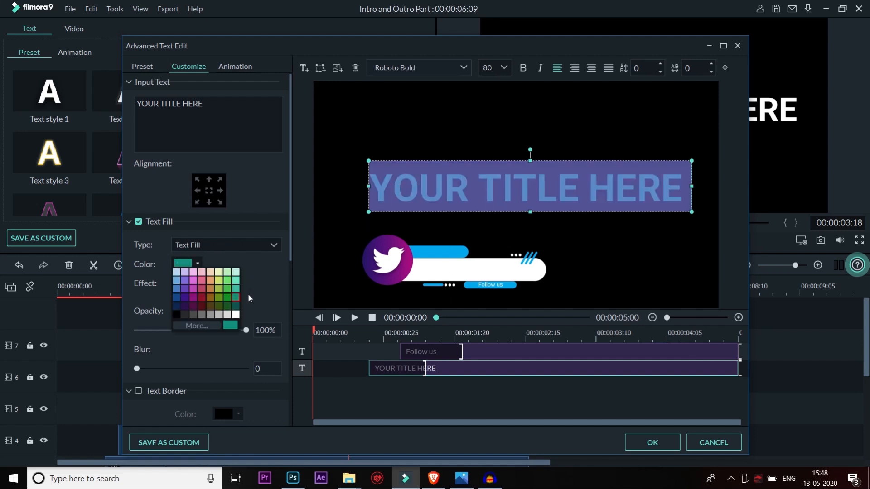
click(205, 327)
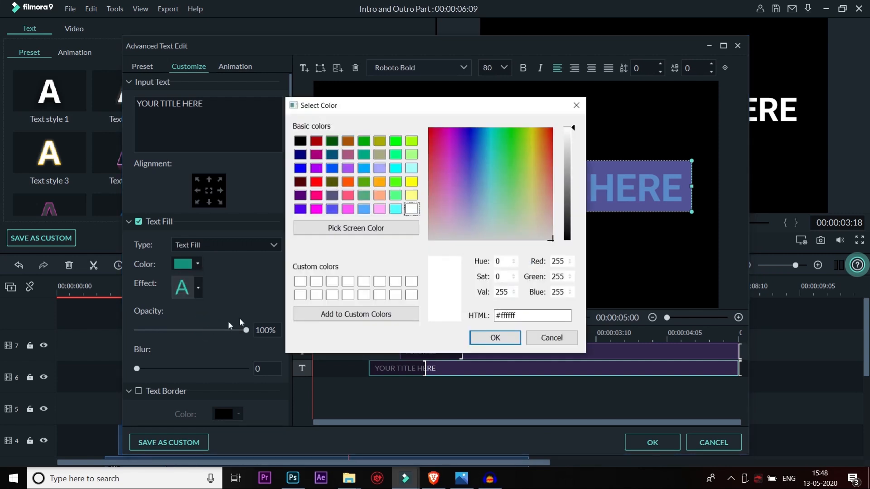
click(359, 230)
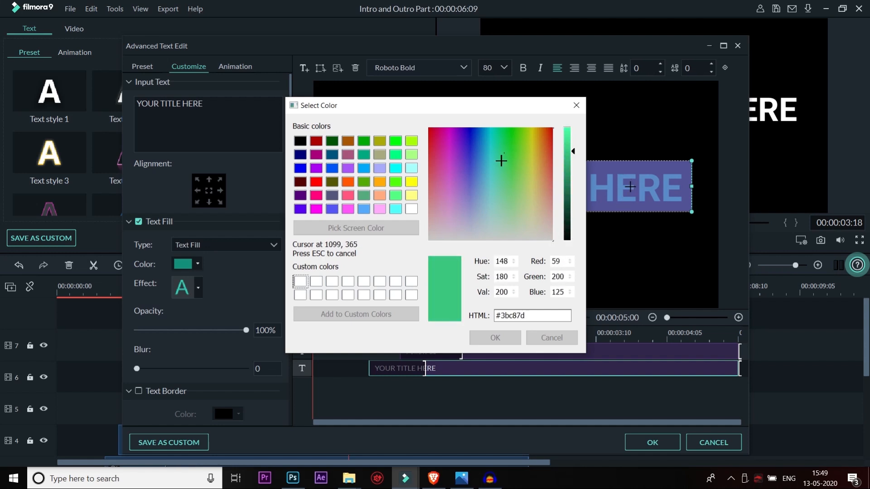
click(489, 162)
click(719, 337)
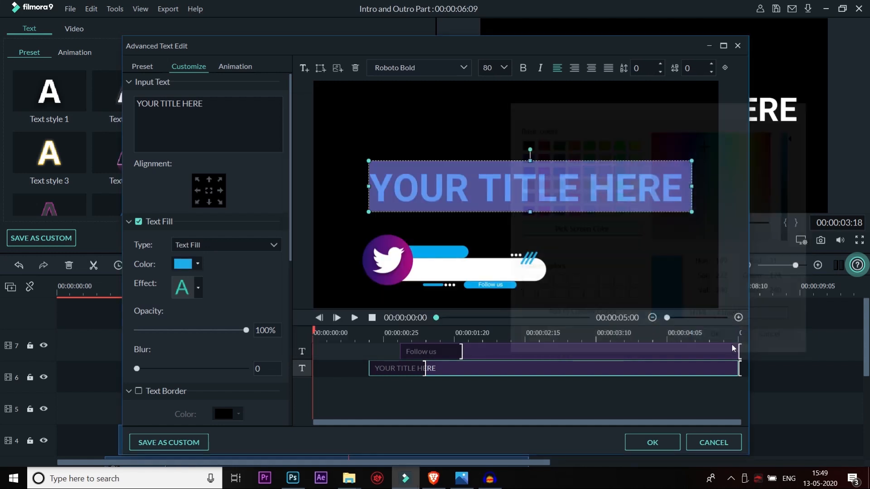
- Replace the large title text with "/techpixstudio" and set its font size to 40
click(455, 200)
double_click(462, 199)
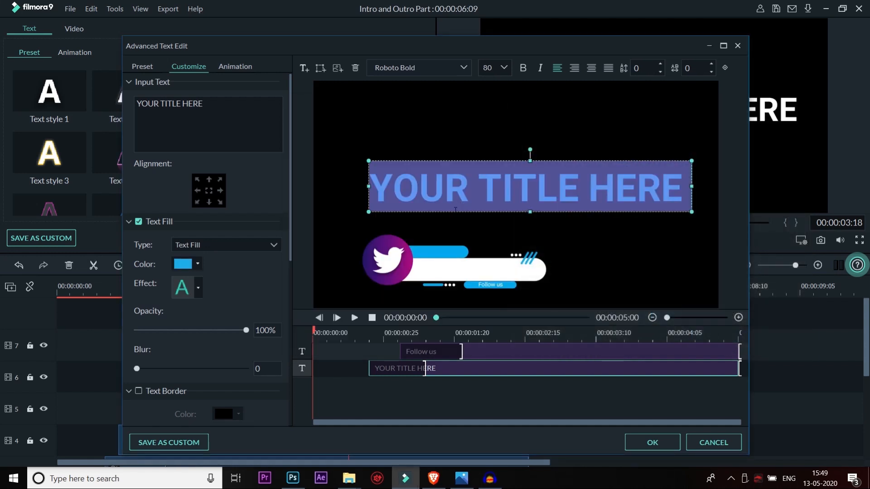
text(/tec)
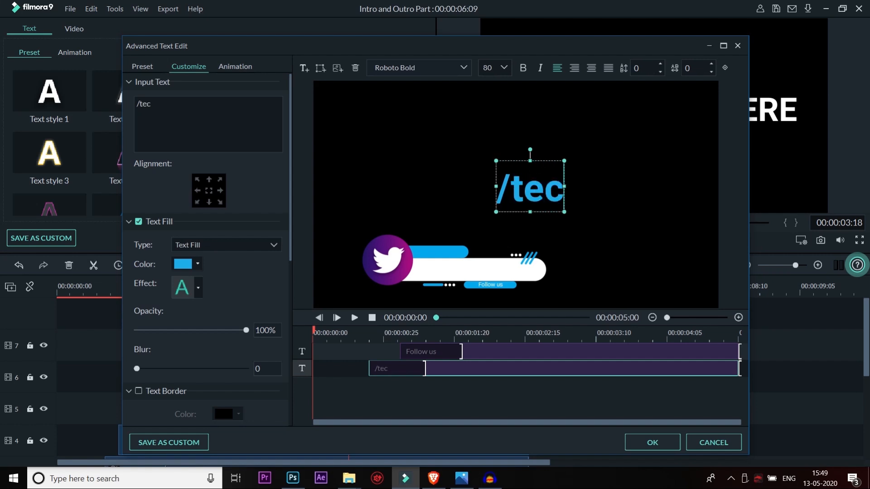
text(hpixstudio)
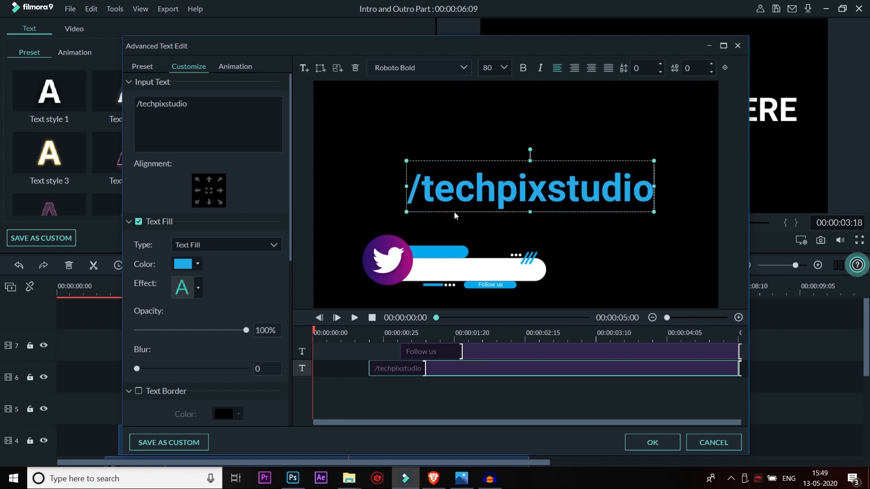
double_click(449, 206)
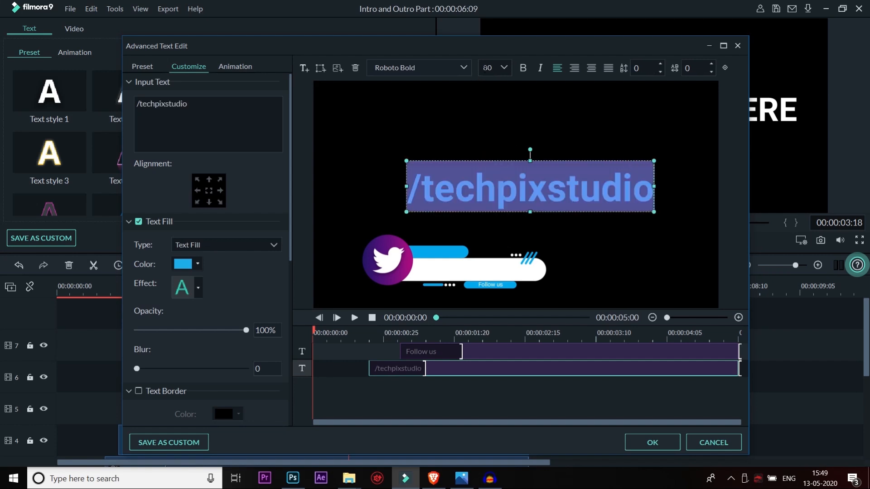
key(Return)
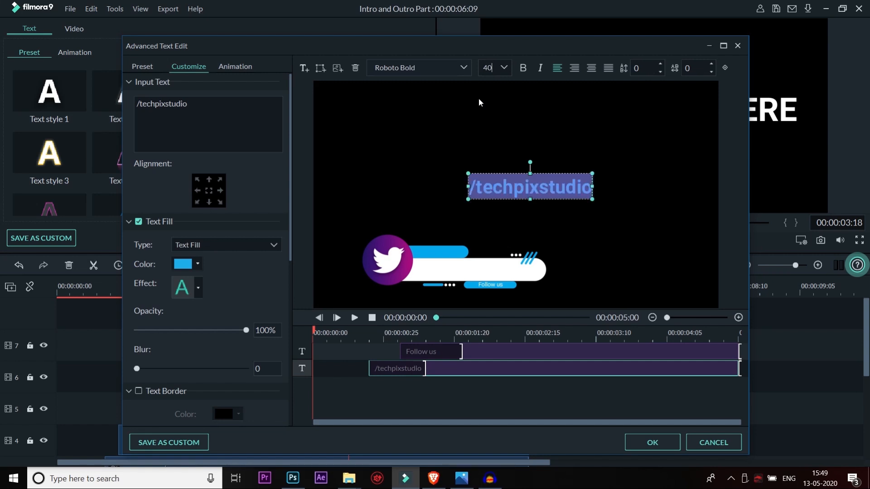
- Set the "/techpixstudio" text to size 30 and position it inside the white bar beside the Twitter logo circle
click(505, 175)
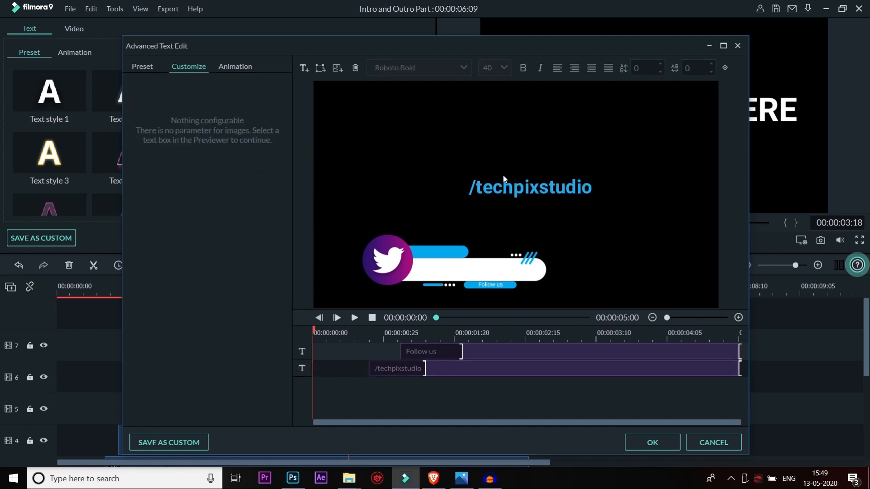
click(500, 182)
drag(490, 185, 440, 267)
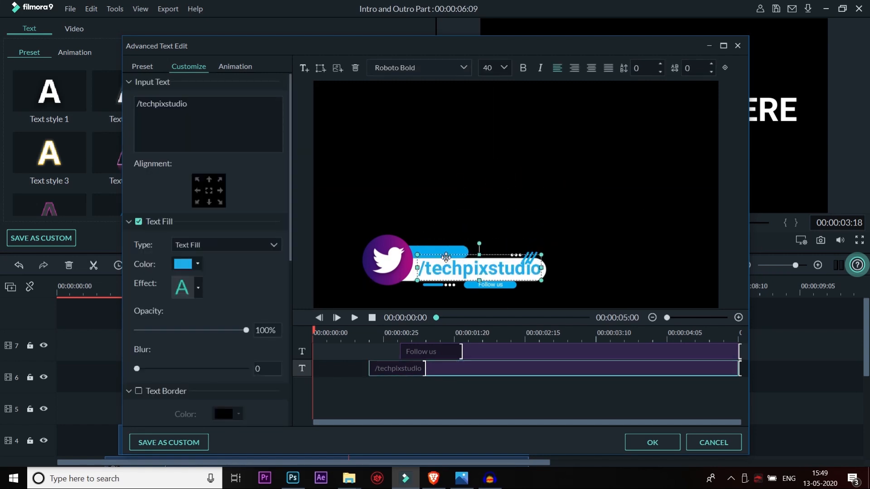
double_click(444, 267)
text(30)
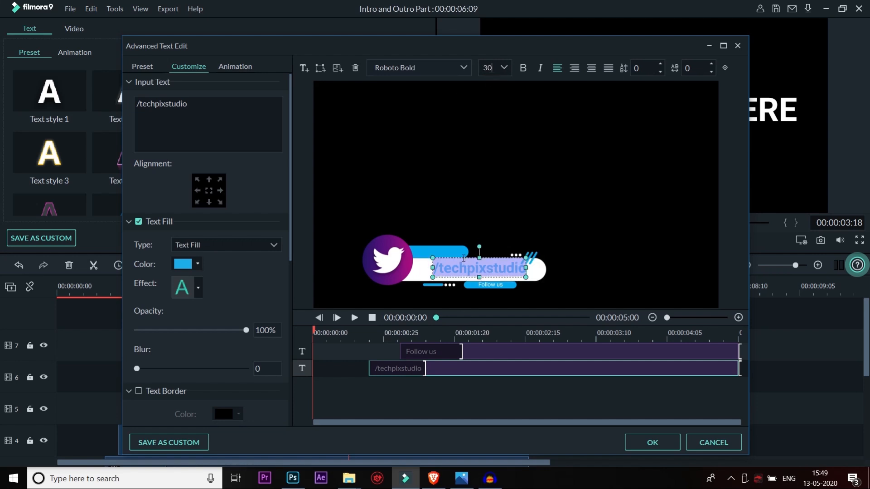
drag(463, 258, 447, 260)
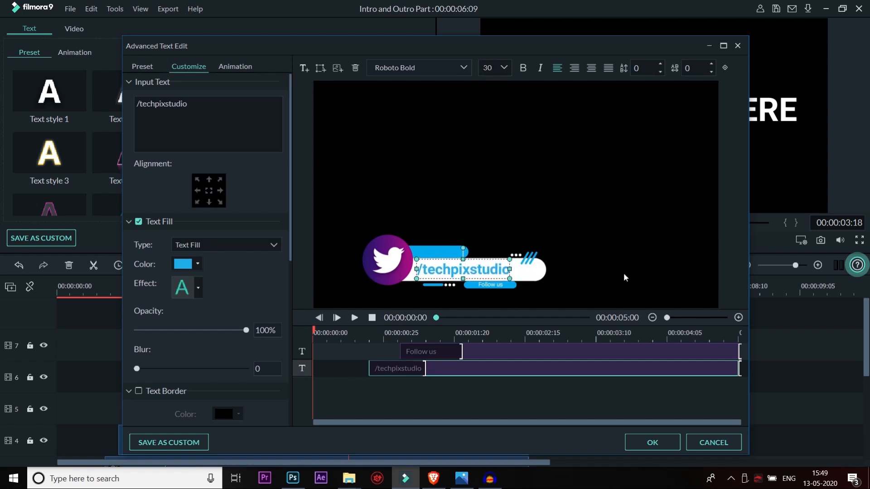
click(589, 256)
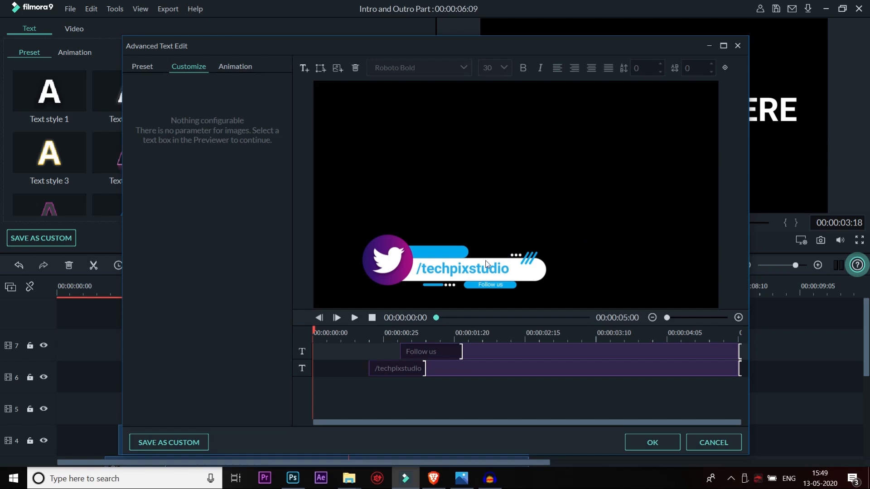
click(486, 264)
click(600, 266)
- Add a new text box reading "twitter" with a white fill and a font size of 22
click(303, 69)
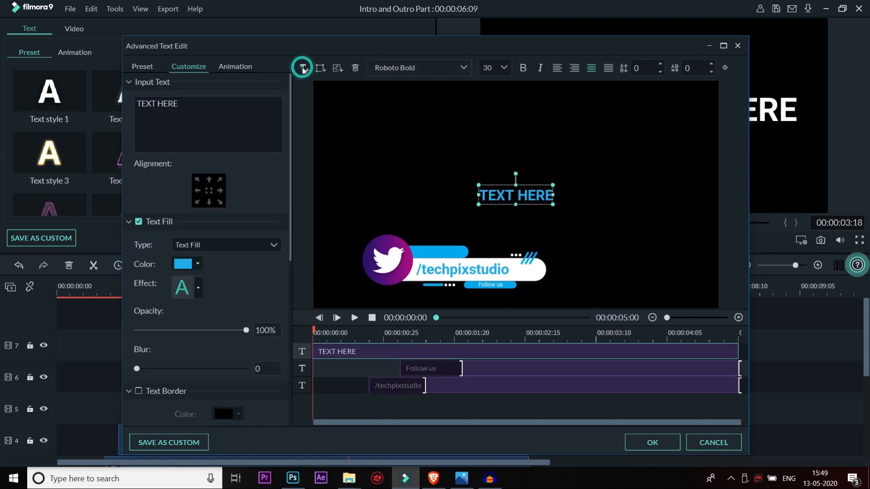
double_click(496, 195)
click(179, 264)
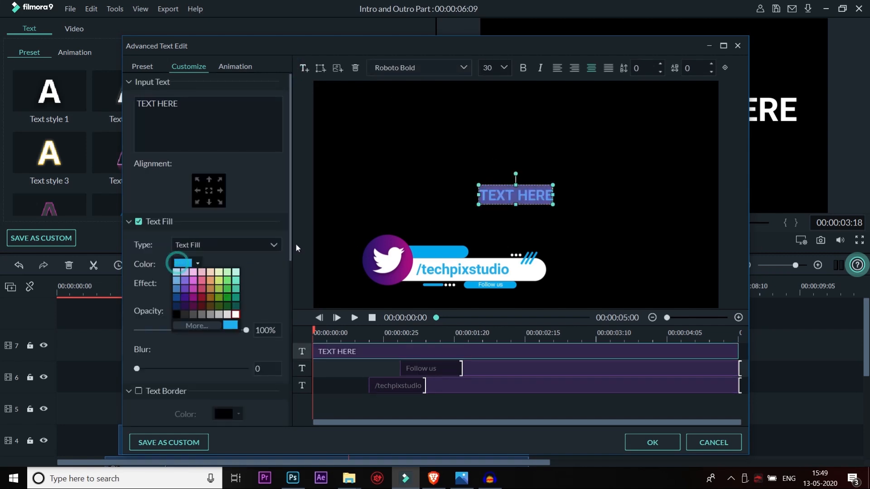
click(236, 314)
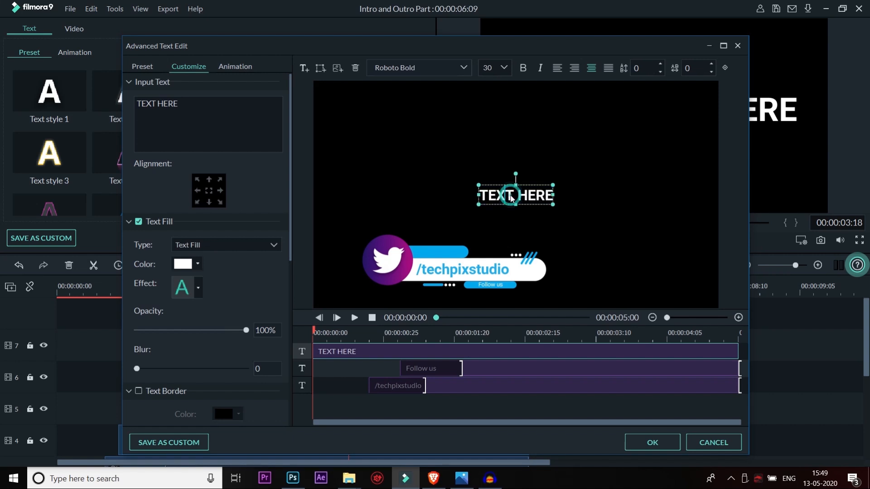
text(twitter)
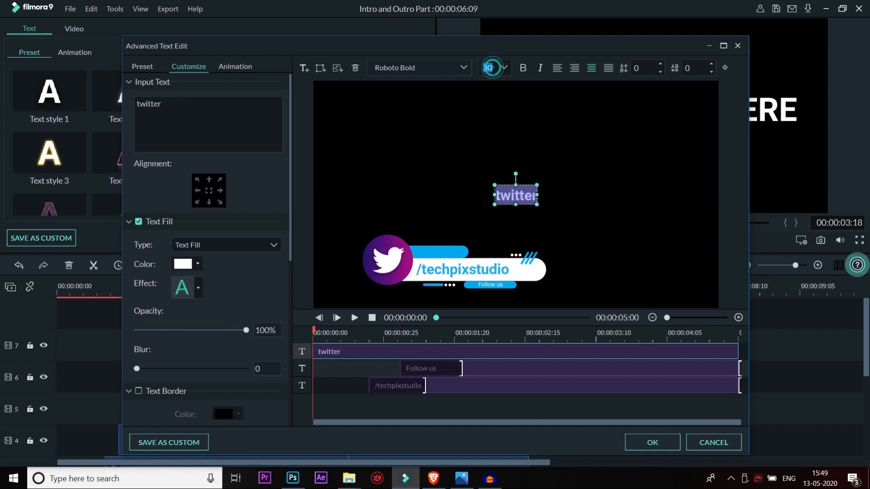
key(Return)
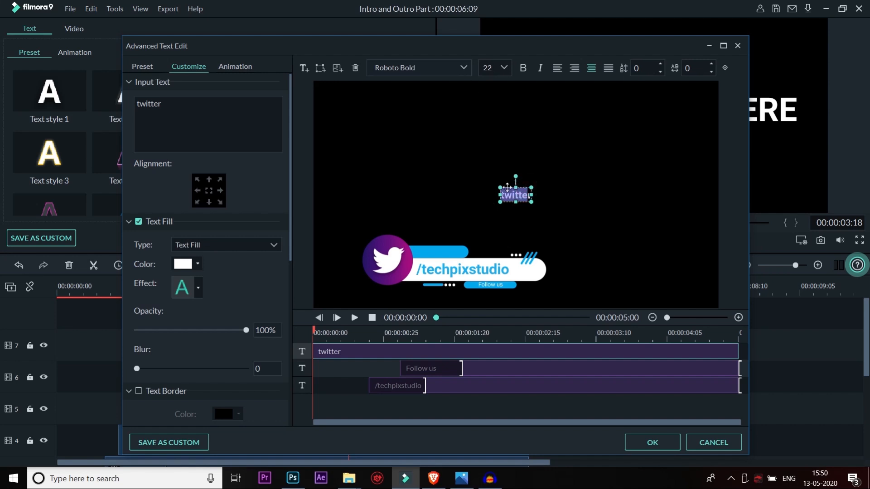
- Position the "twitter" text inside the blue strip above the white bar, clear of the logo circle
drag(507, 187, 419, 244)
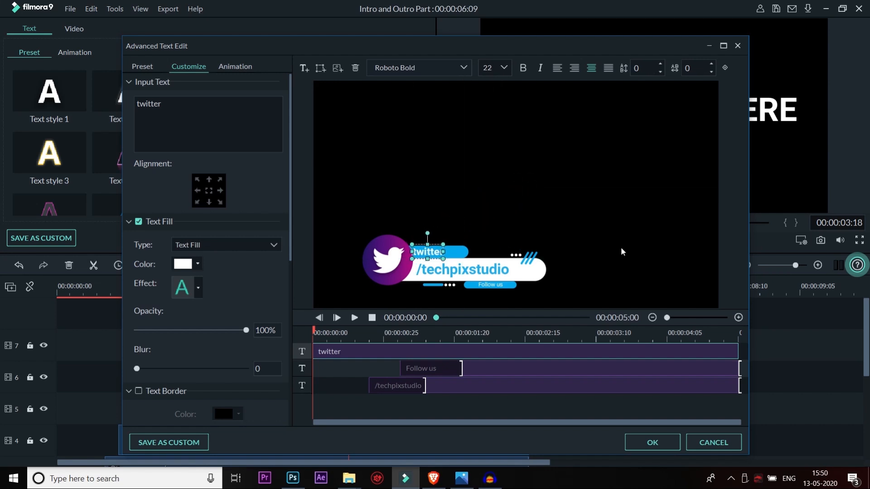
key(Right)
key(Right)
key(Right)
key(Right)
key(Right)
key(Right)
key(Right)
key(Right)
key(Right)
key(Right)
key(Right)
key(Right)
key(Right)
key(Right)
click(557, 195)
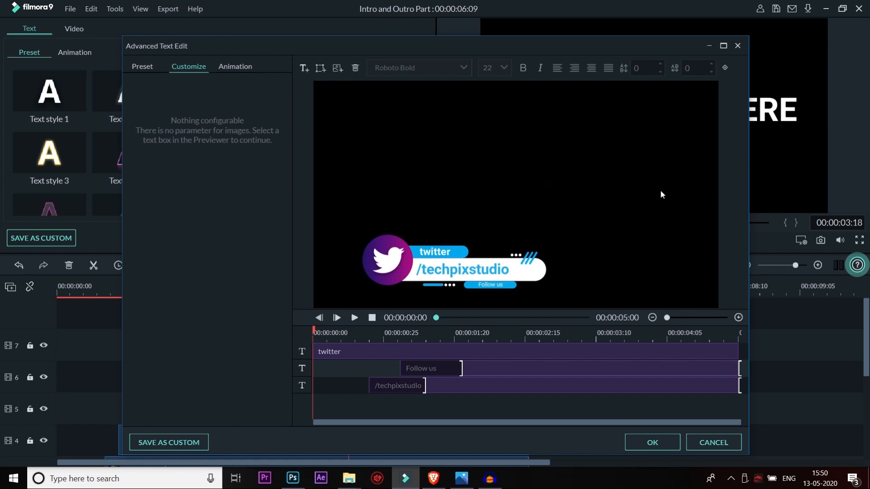
- Preview the title, then extend the "Follow us" text's start earlier to line up with the "/techpixstudio" text
click(355, 318)
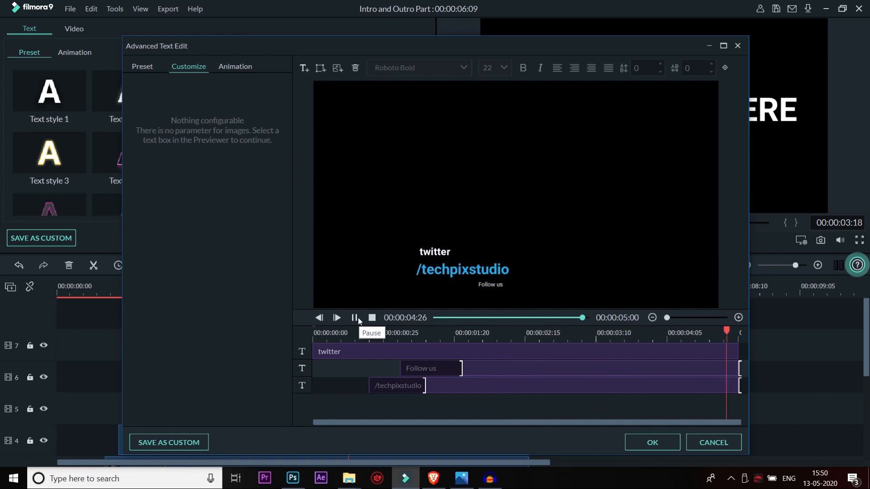
key(space)
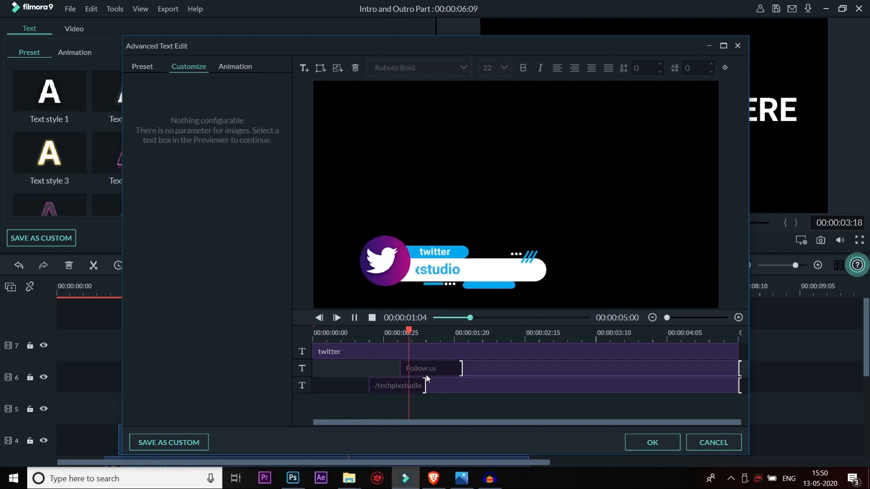
key(space)
click(367, 333)
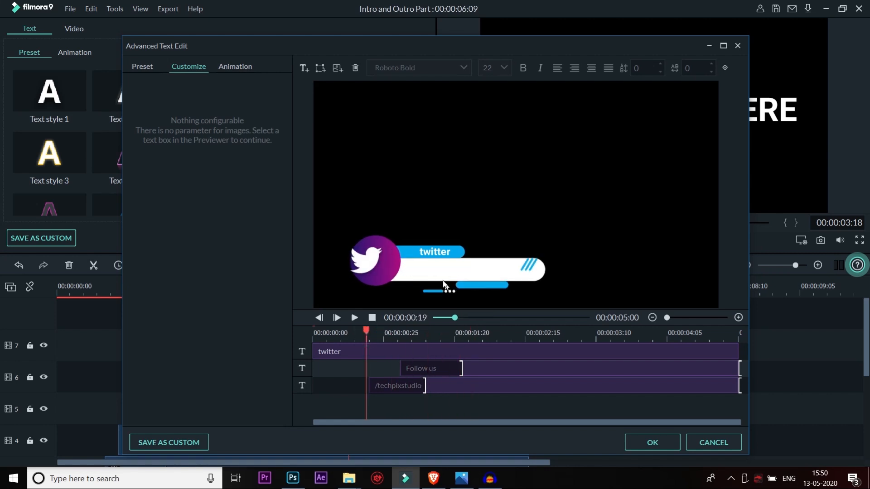
key(space)
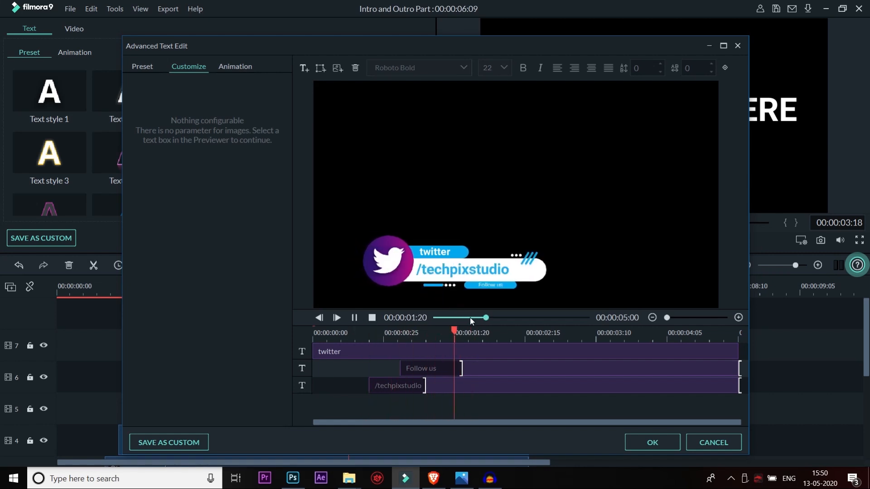
key(space)
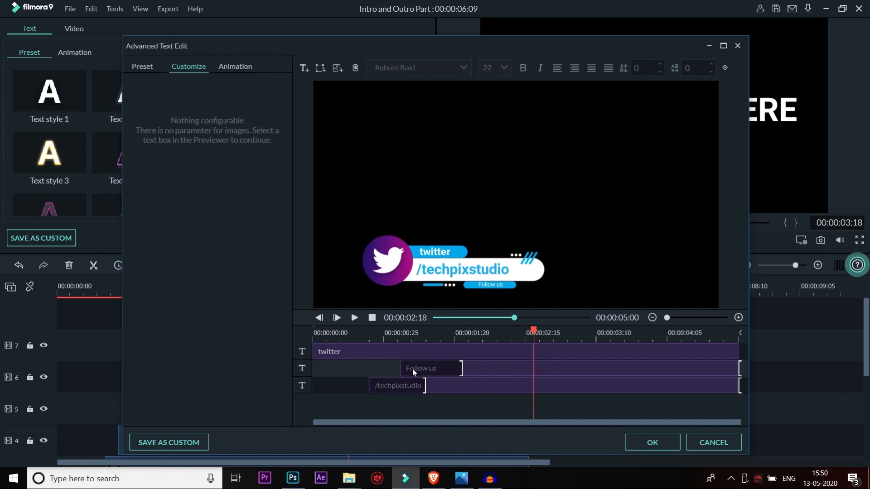
click(401, 369)
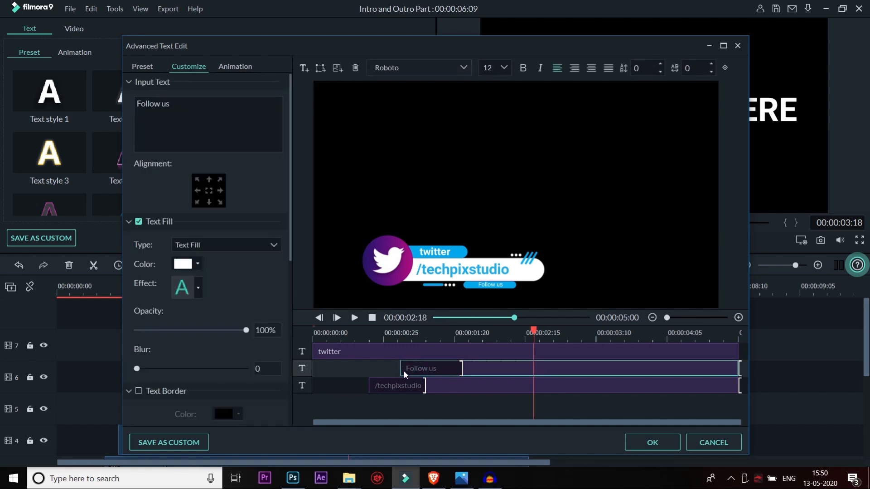
drag(401, 370, 377, 369)
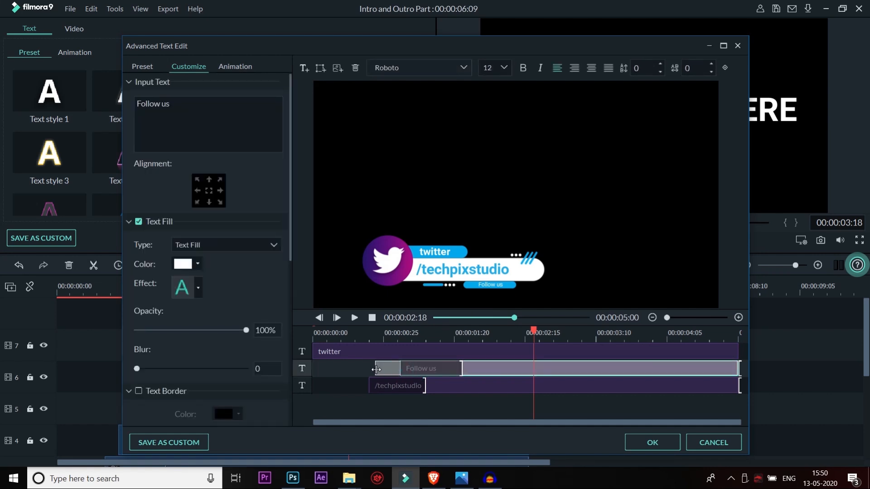
- Apply the Cinema style animation to the "twitter" text and remove its exit portion by extending the hold to the end
click(343, 355)
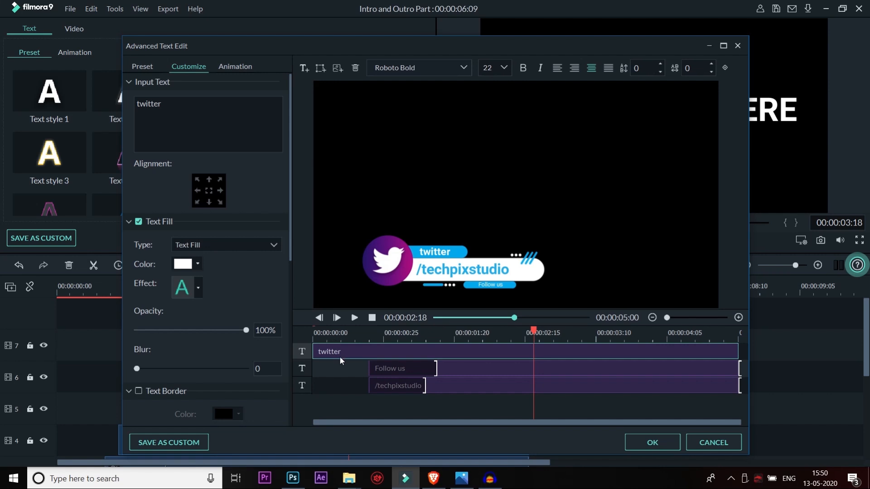
click(237, 66)
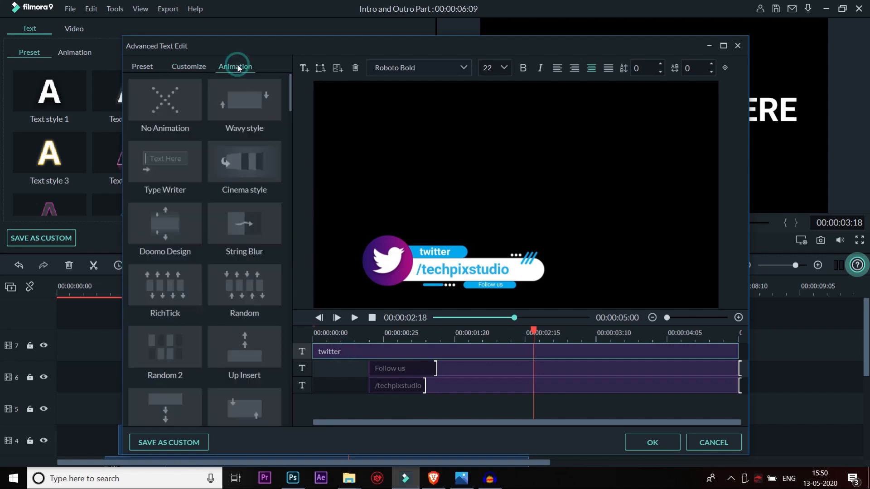
click(245, 159)
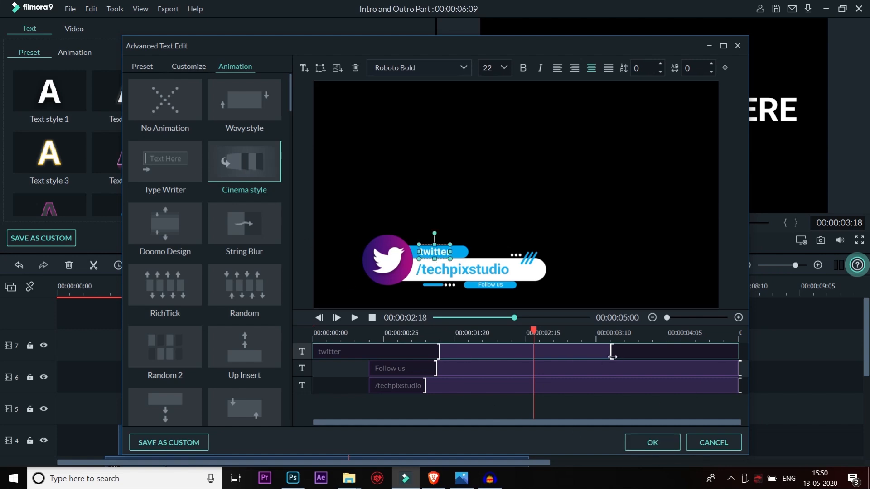
drag(612, 352, 736, 366)
- Start the "twitter" text in line with the other two texts and shorten its intro animation to end near 00:00:01:15
click(341, 357)
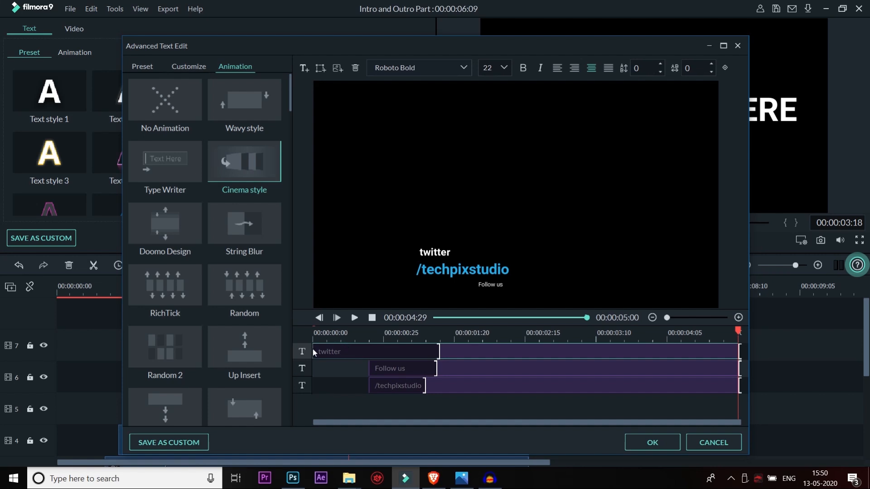
drag(314, 350, 369, 351)
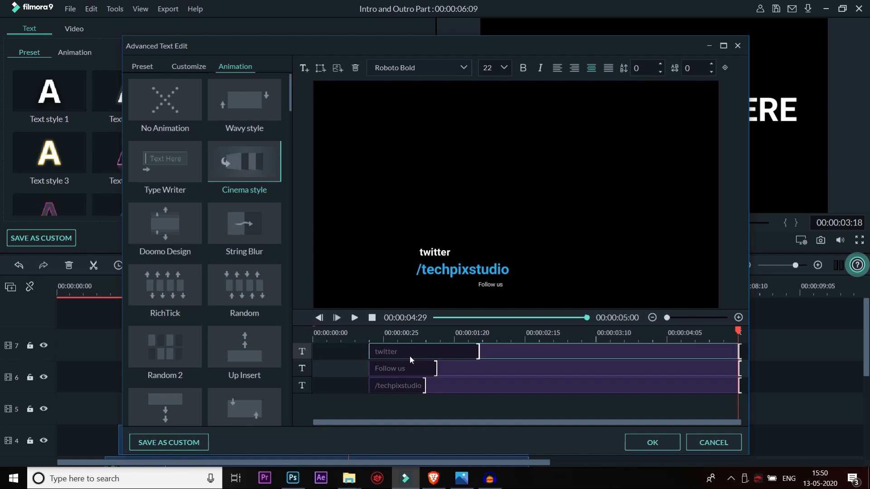
drag(478, 352, 438, 352)
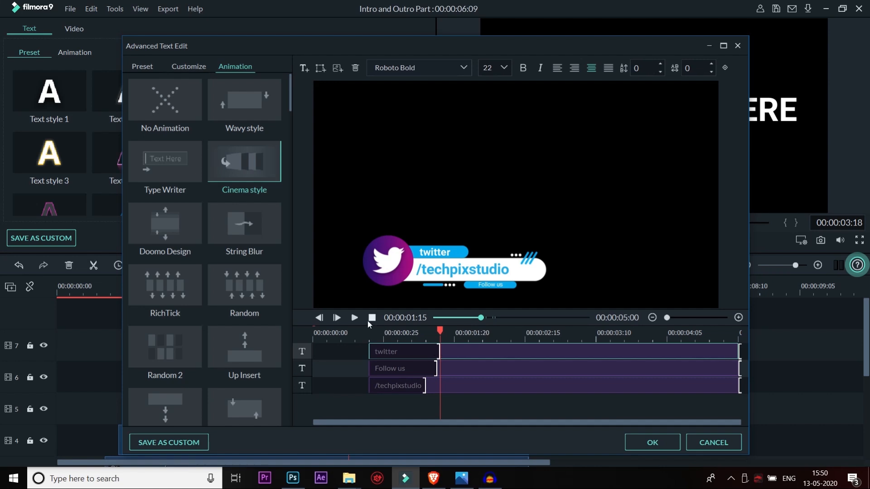
- Set the exit animations of all three texts to begin at 00:00:04:00 and play back the title to check them
click(355, 317)
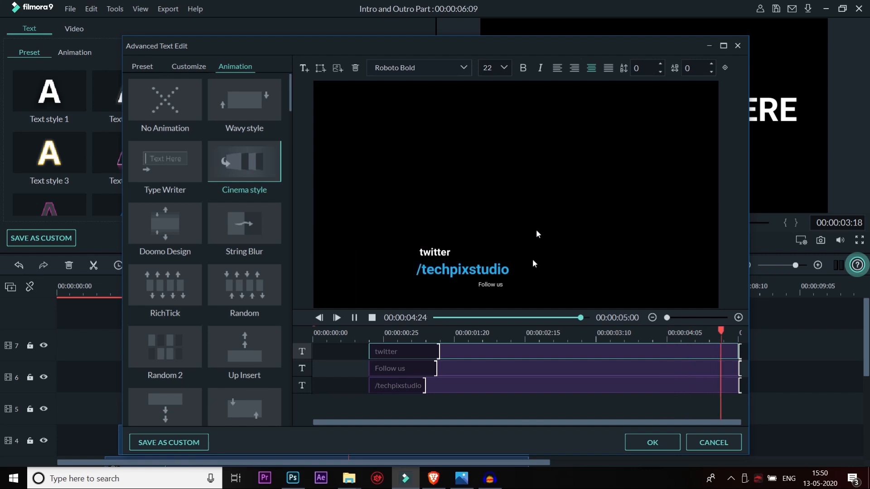
click(711, 337)
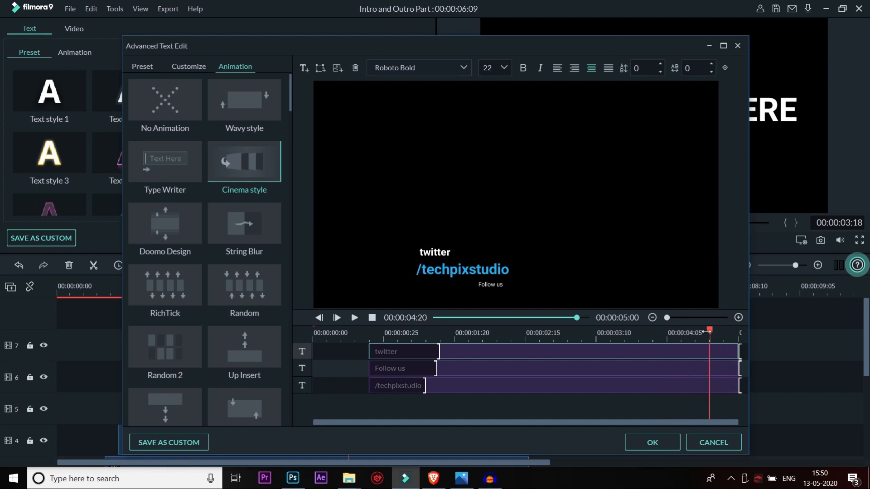
drag(711, 332, 672, 335)
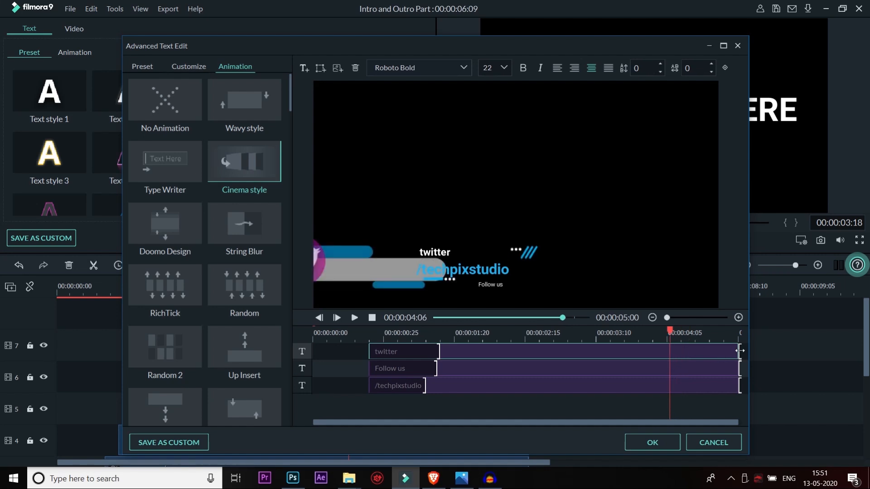
drag(740, 350, 654, 351)
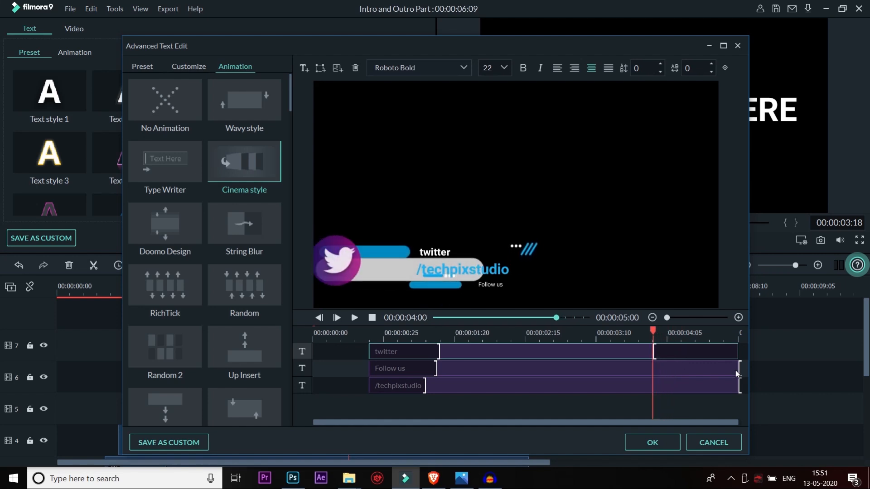
drag(737, 369, 653, 364)
drag(739, 386, 653, 382)
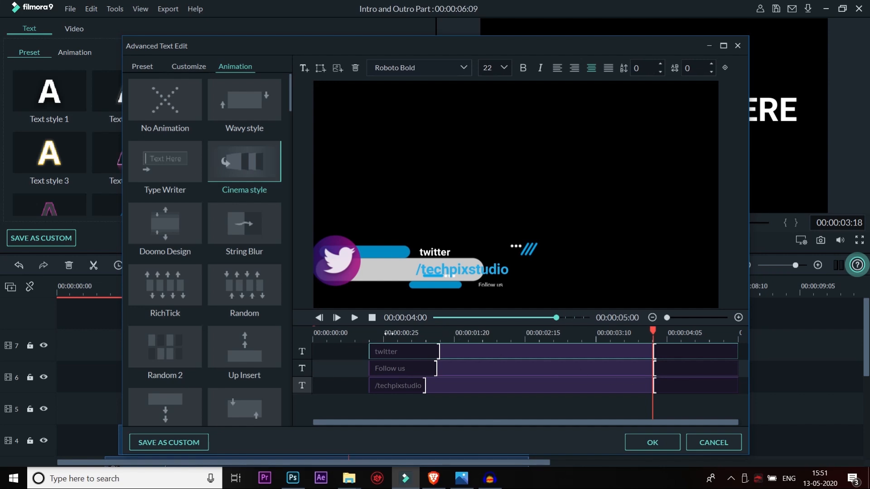
click(373, 318)
click(354, 318)
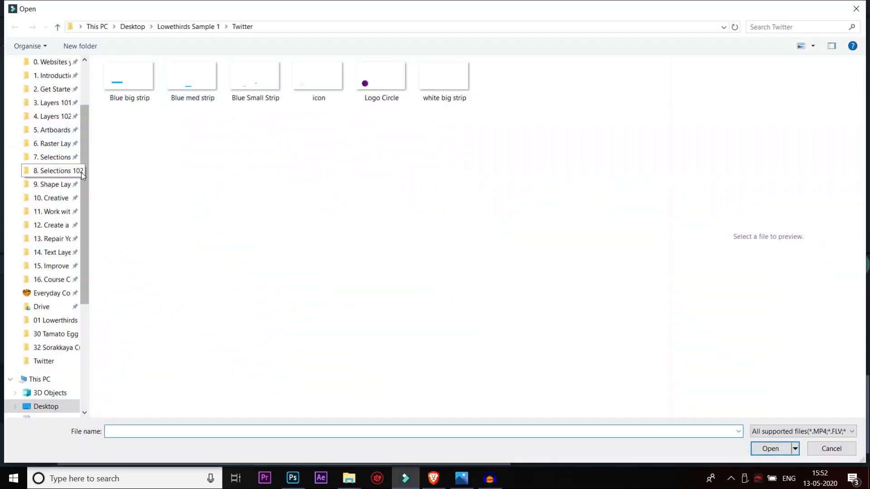
- Import the DSC_0006 video from the NIKON D5300 drive as the background clip
drag(80, 172, 88, 323)
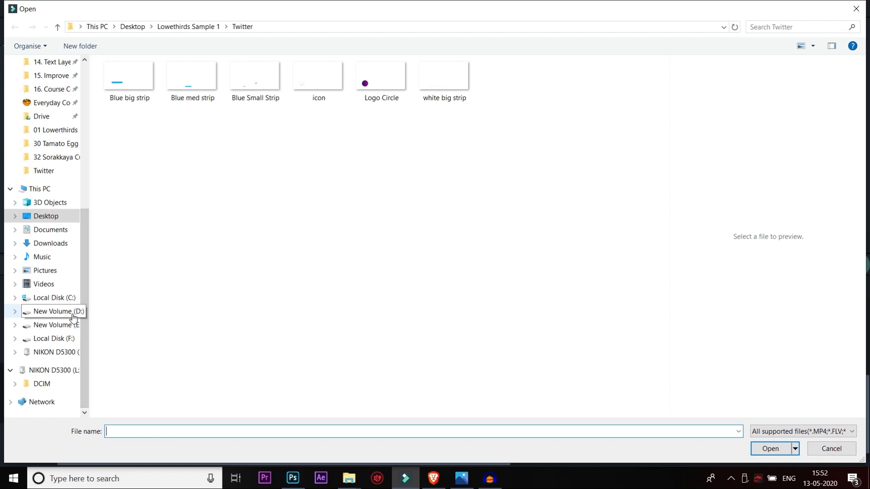
click(66, 352)
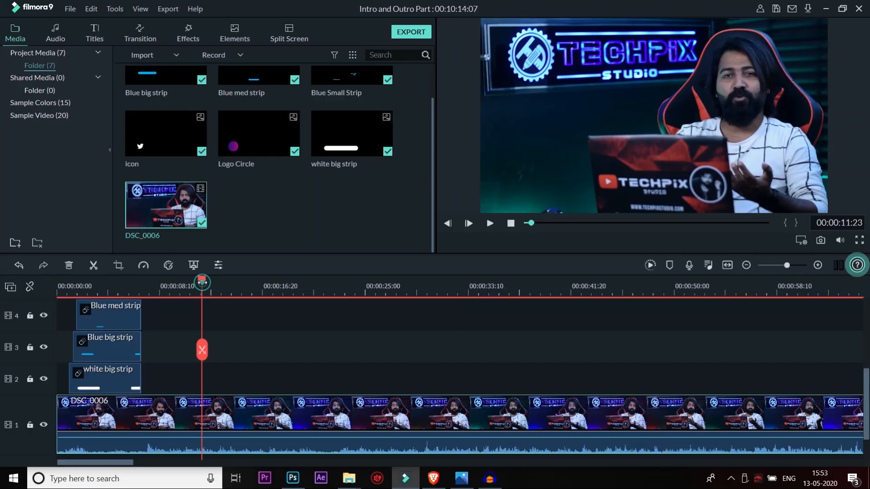
- Return the playhead to the start of the main timeline
drag(197, 281, 4, 288)
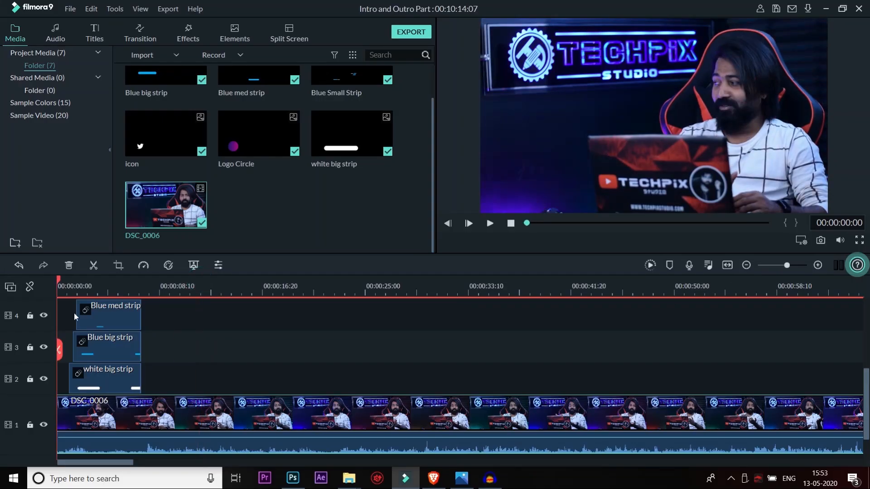
drag(867, 390, 864, 317)
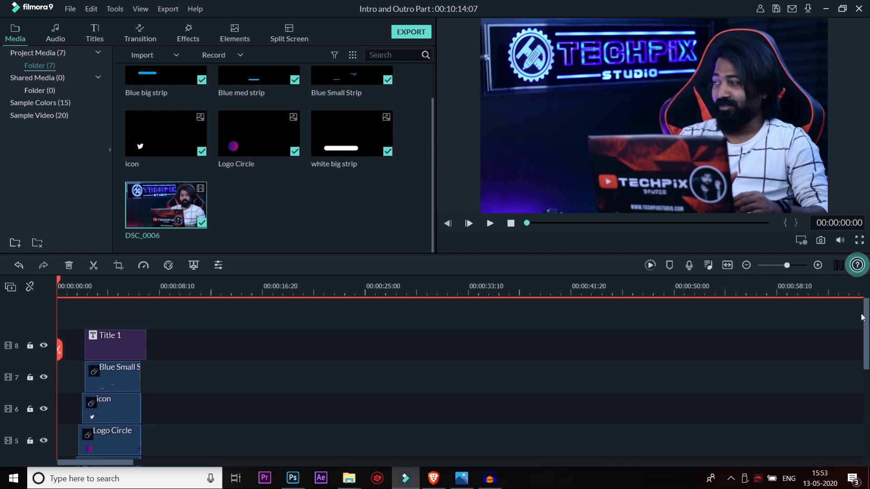
- Play back the Twitter lower third over the DSC_0006 background video and return the playhead to the beginning of the timeline
key(space)
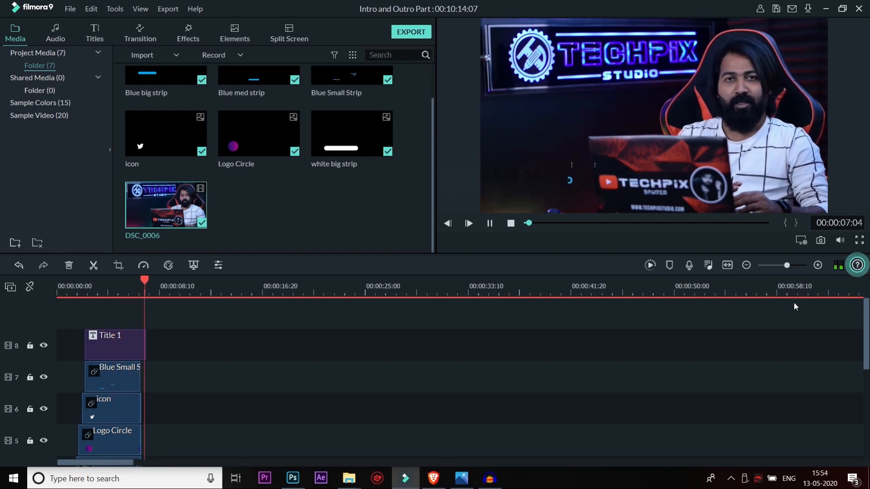
key(space)
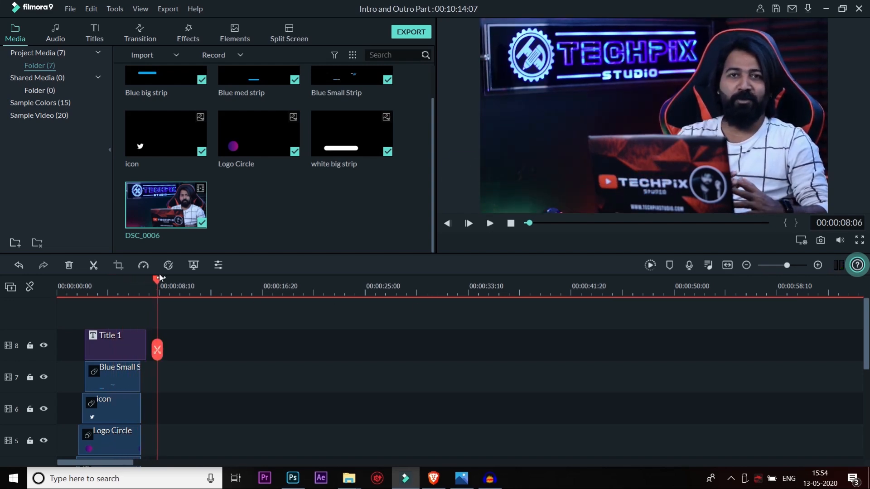
drag(154, 282, 61, 296)
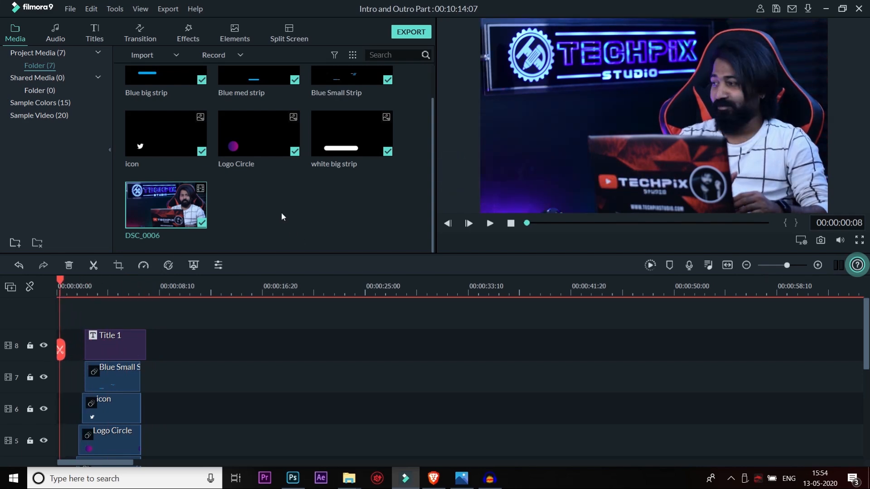
- Browse the Lower 3rds title presets down to the presets numbered in the thirties
click(94, 34)
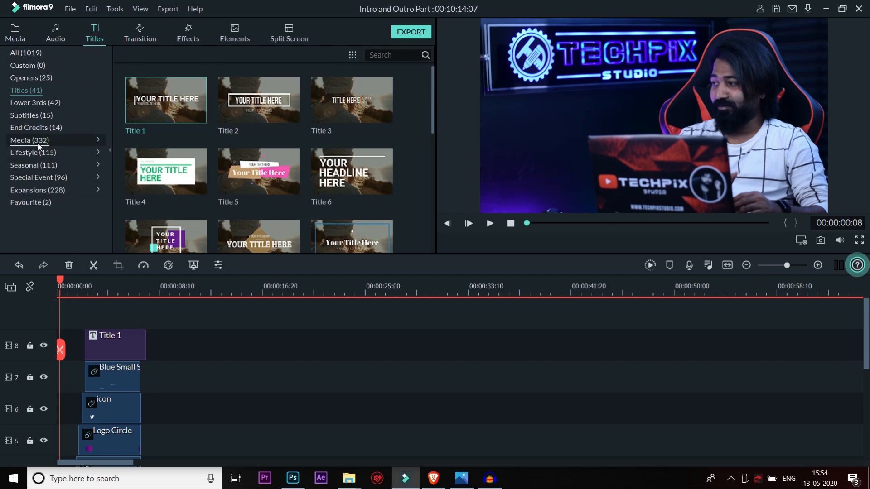
click(41, 102)
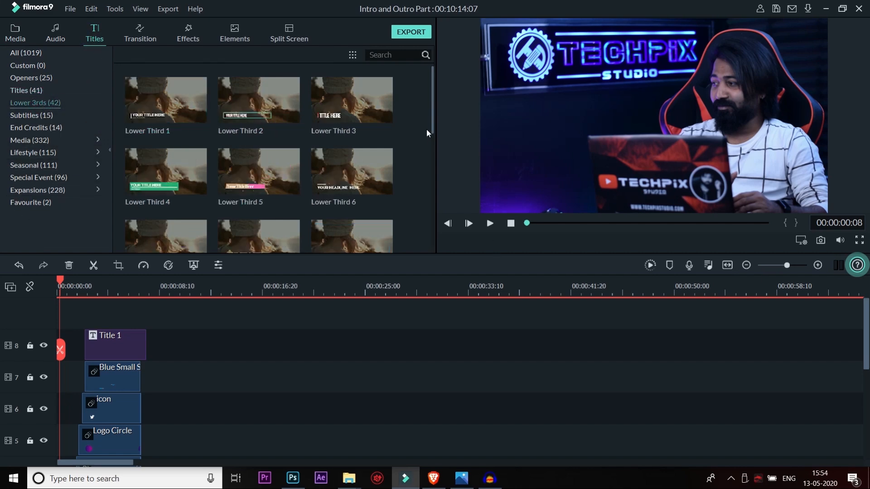
scroll(433, 118, down, 3)
scroll(433, 170, down, 5)
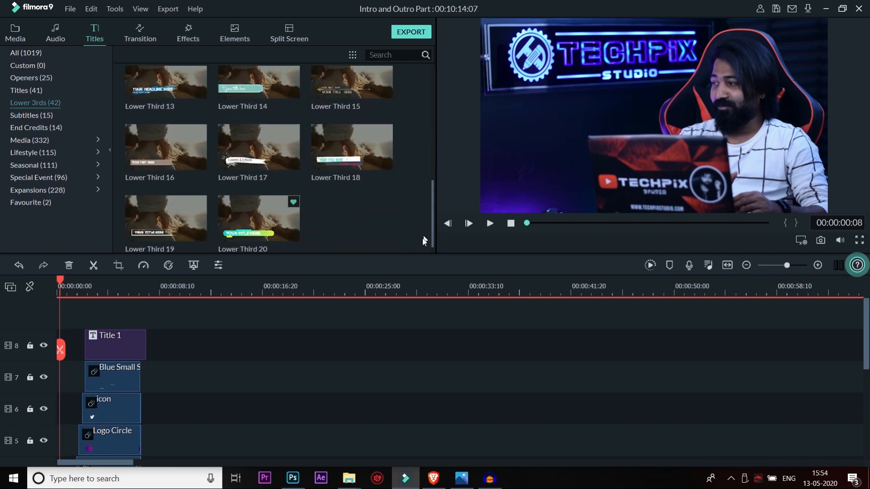
scroll(420, 251, down, 5)
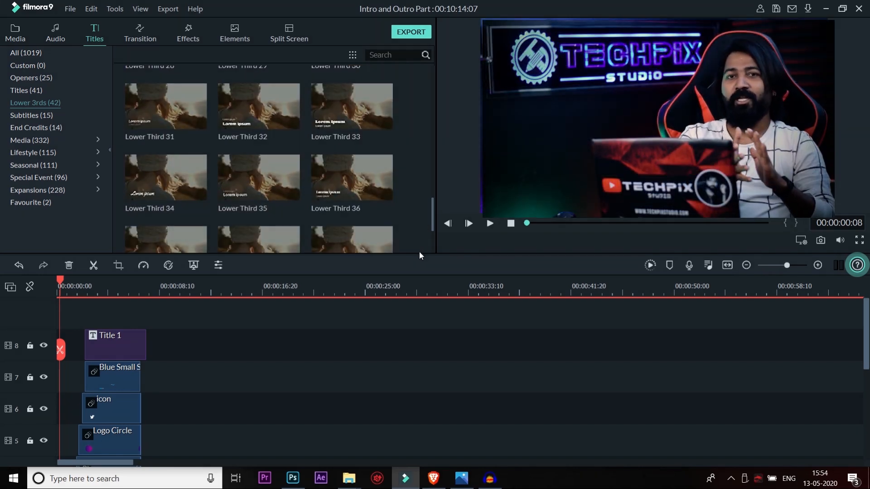